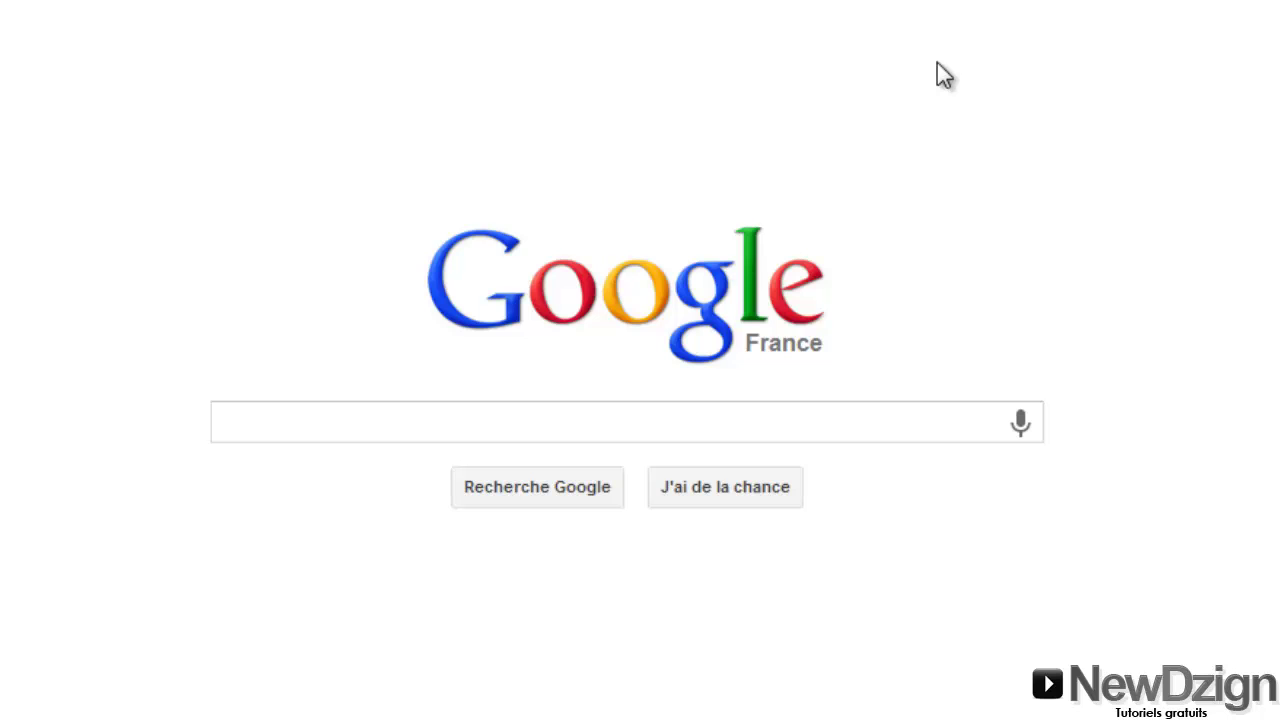
Search Google for "wampserver" and open the official WampServer website from the results.
{"action": "left_click", "coordinate": [743, 422]}
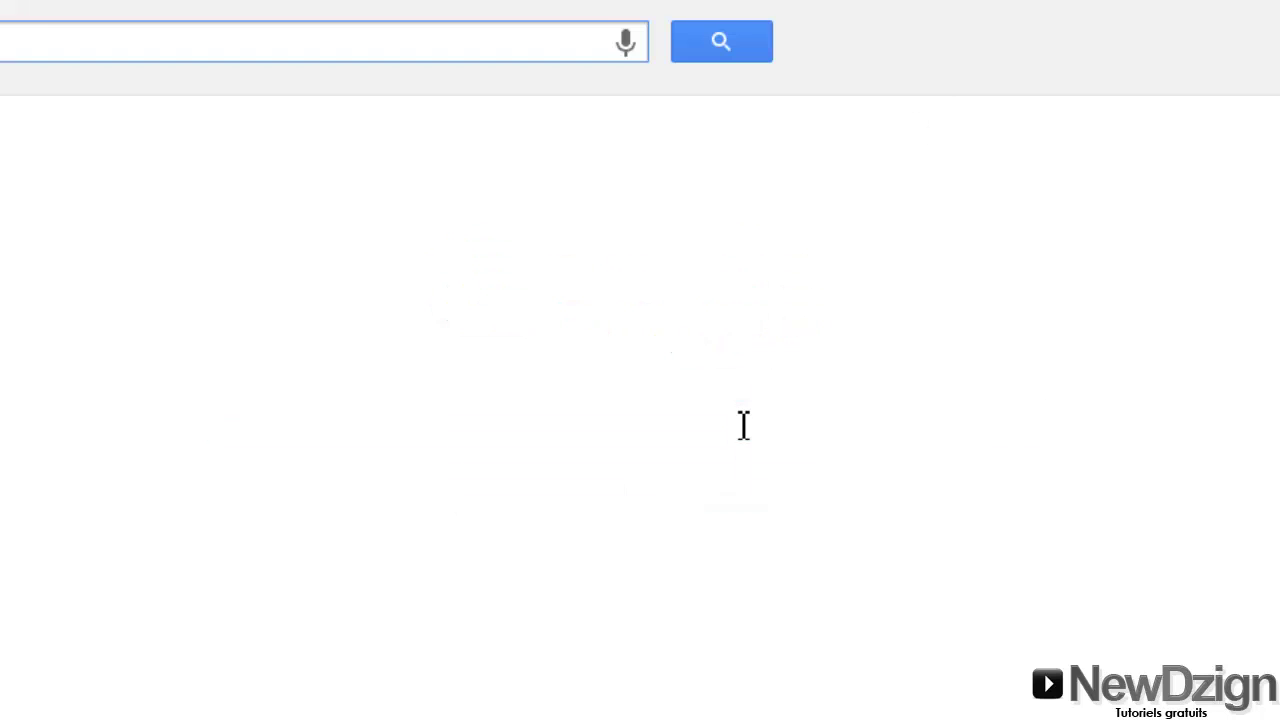
{"action": "type", "text": "wampserver"}
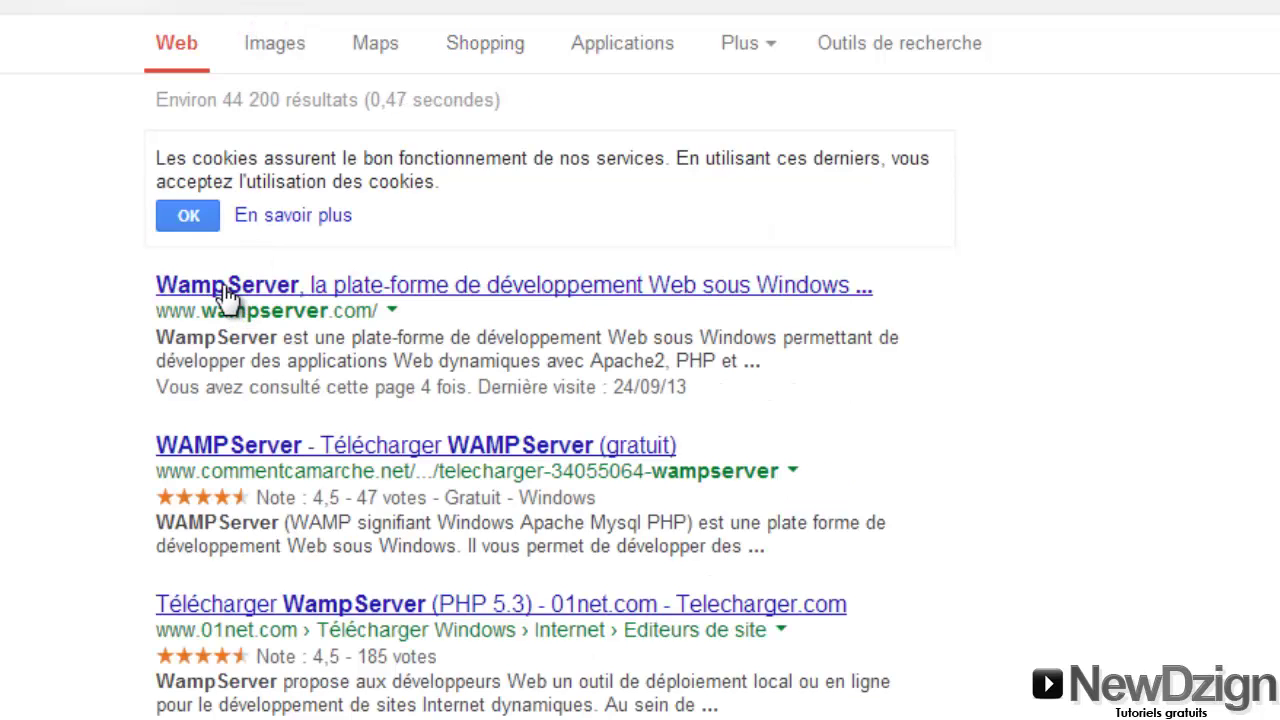
{"action": "left_click", "coordinate": [228, 290]}
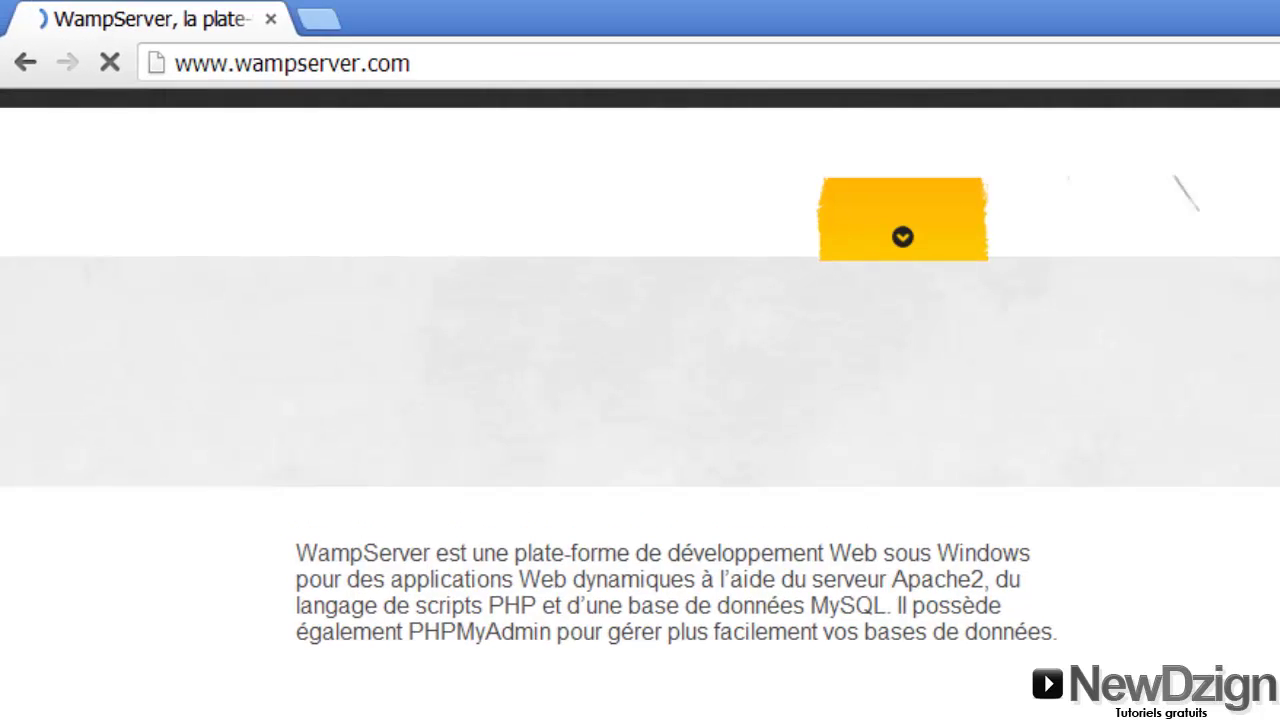
Find WampServer among the installed programs by searching for "wamp" and start it.
{"action": "key", "text": "super"}
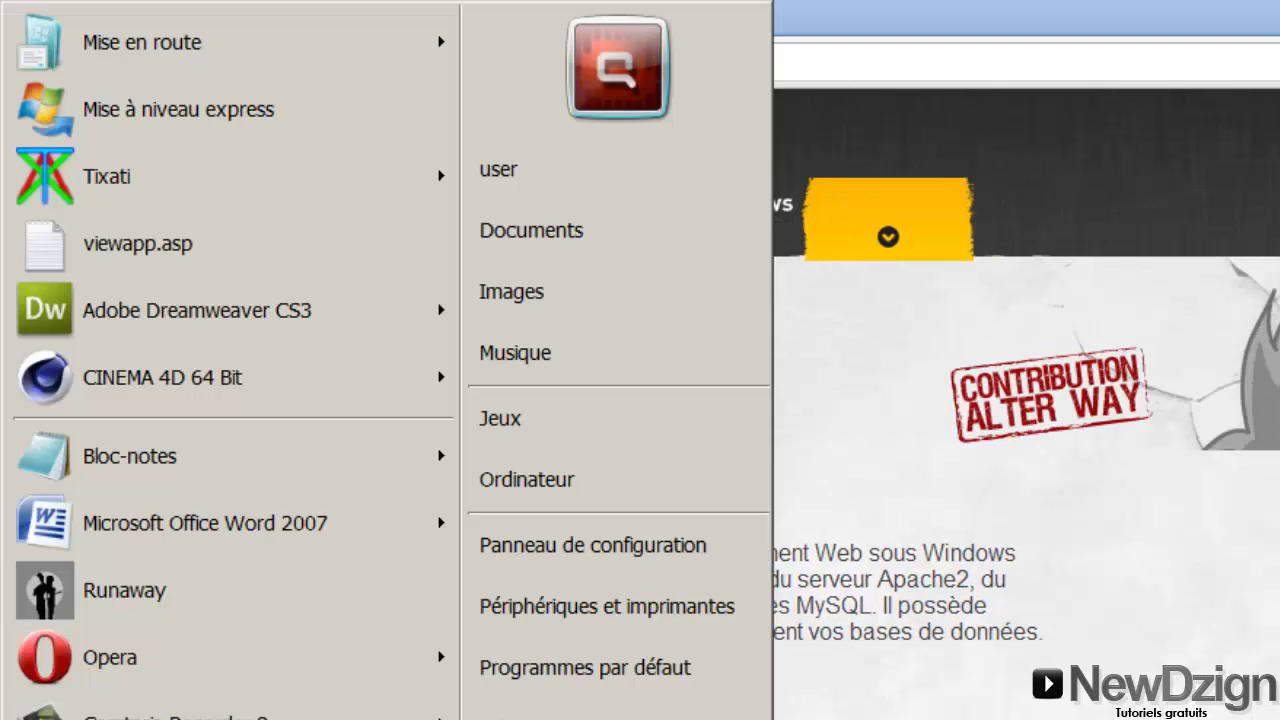
{"action": "type", "text": "wamp"}
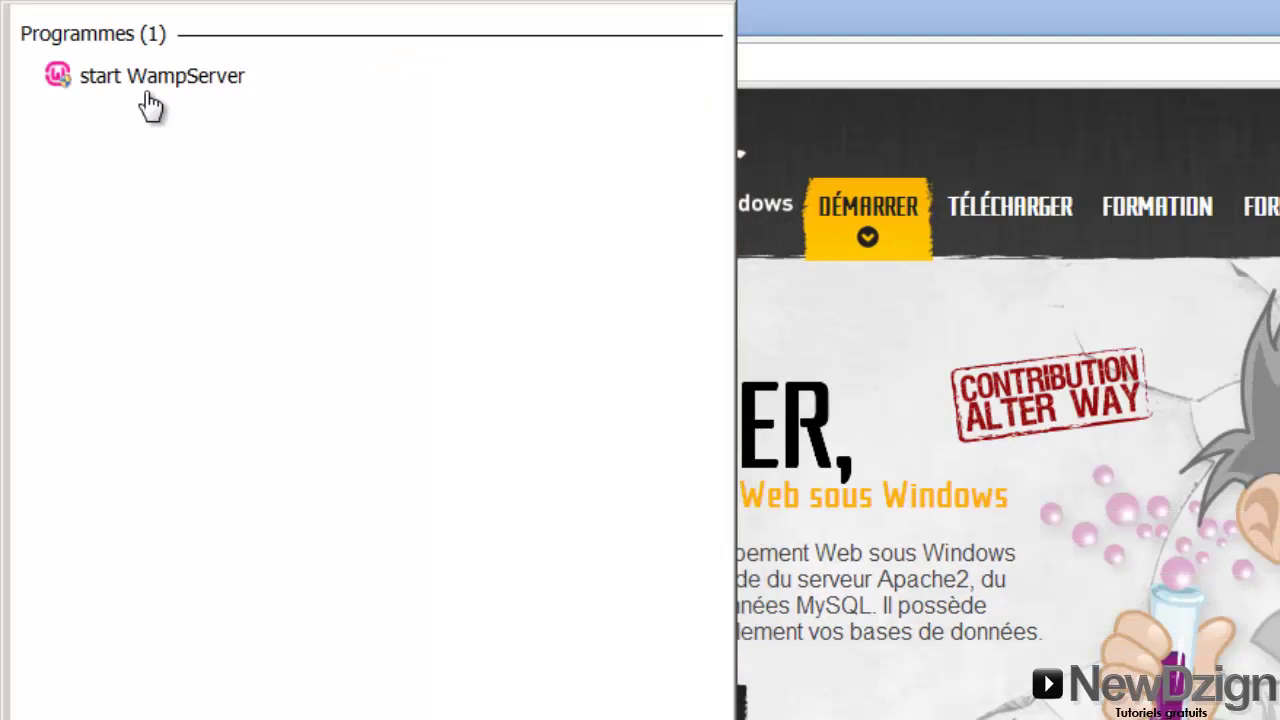
{"action": "left_click", "coordinate": [150, 100]}
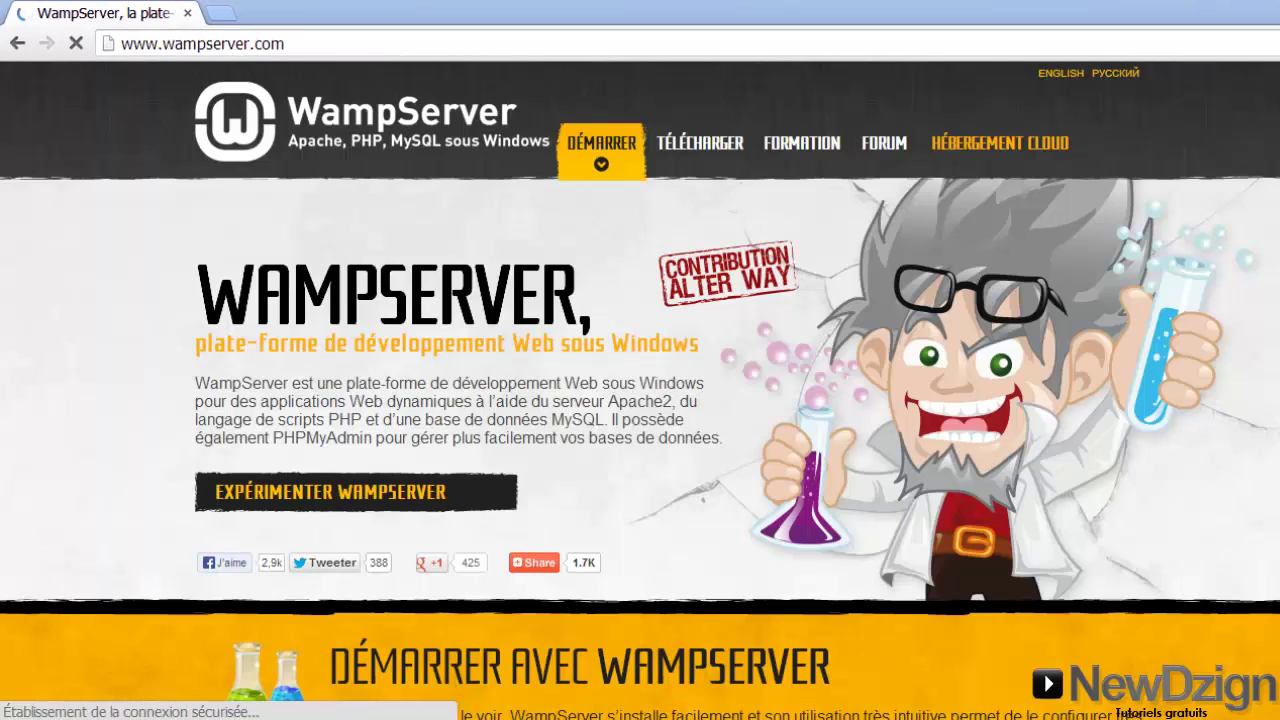
{"action": "left_click", "coordinate": [1215, 716]}
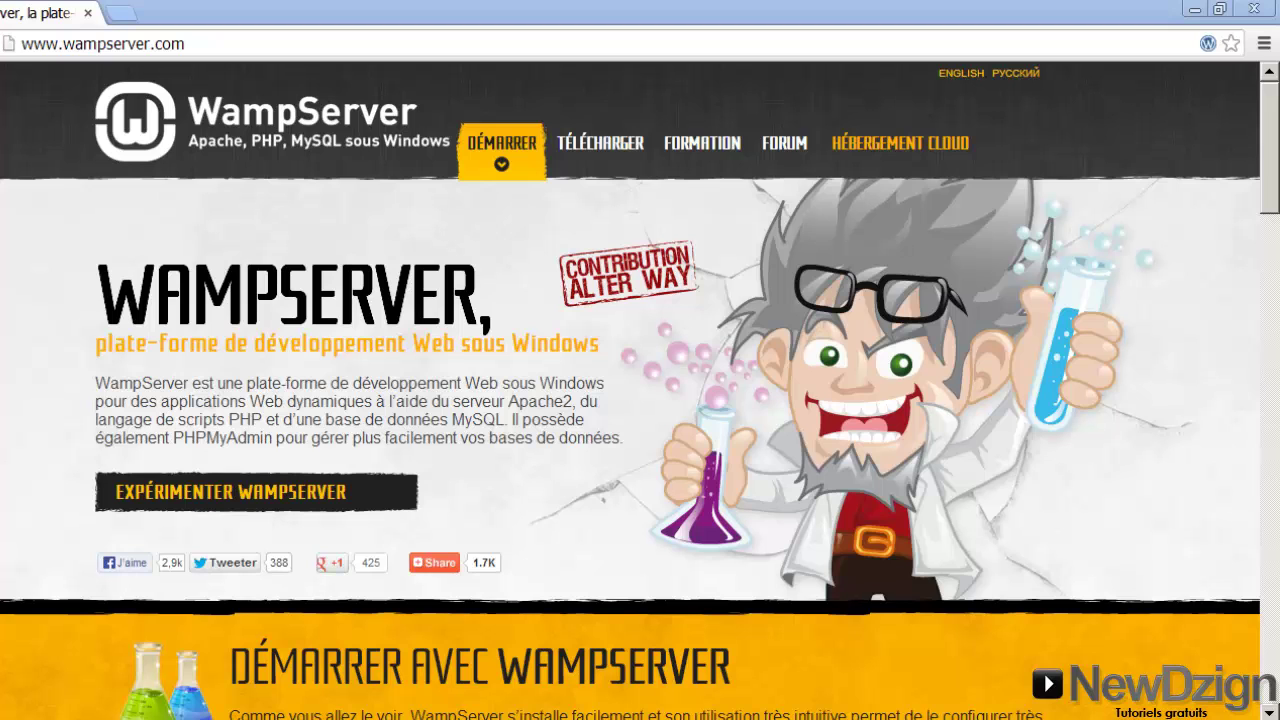
Open google.fr in a new browser tab.
{"action": "left_click", "coordinate": [121, 12]}
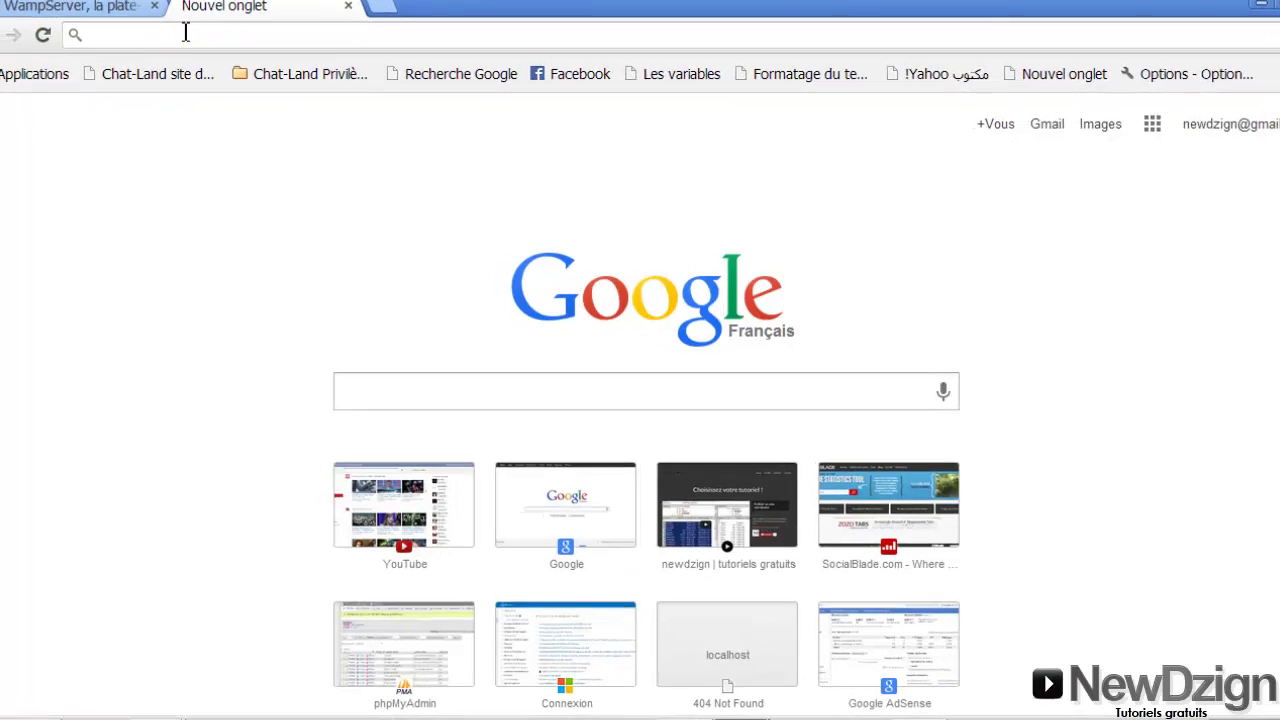
{"action": "type", "text": "google.fr"}
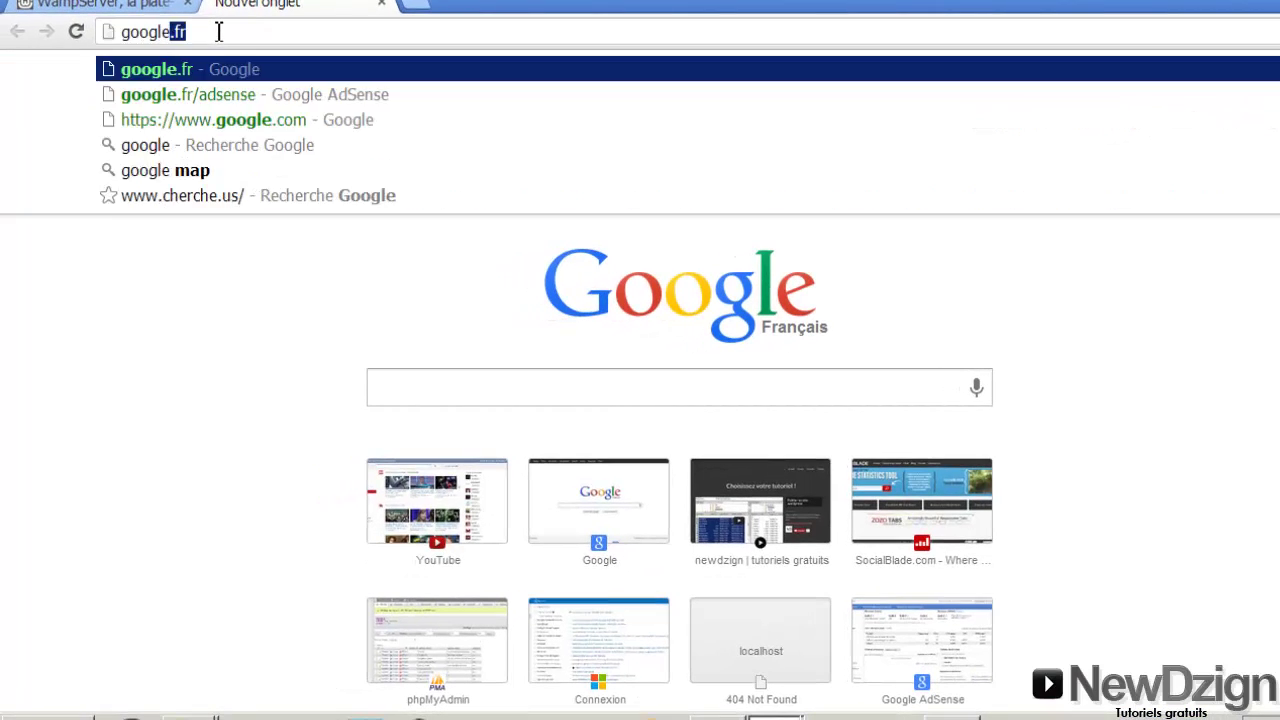
{"action": "key", "text": "Return"}
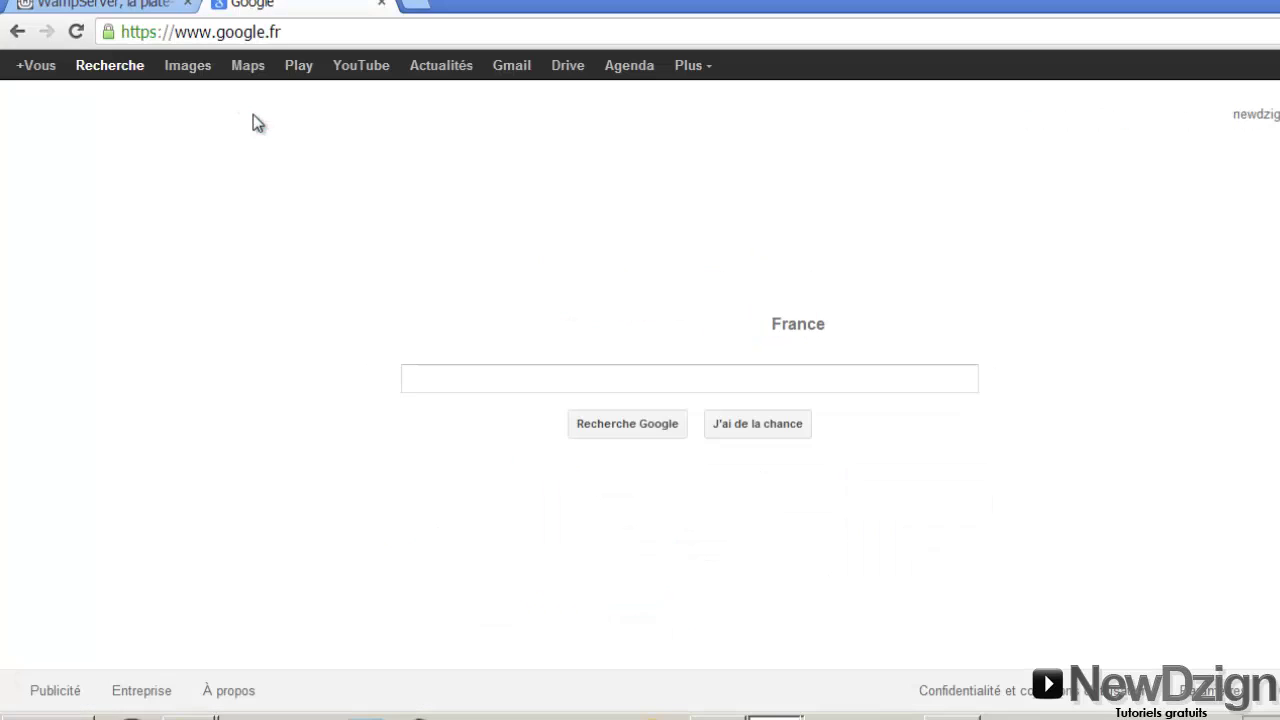
Search for "telecharger wordpress" and download the latest French version from the WordPress Francophone downloads page.
{"action": "type", "text": "telecharger wordpress"}
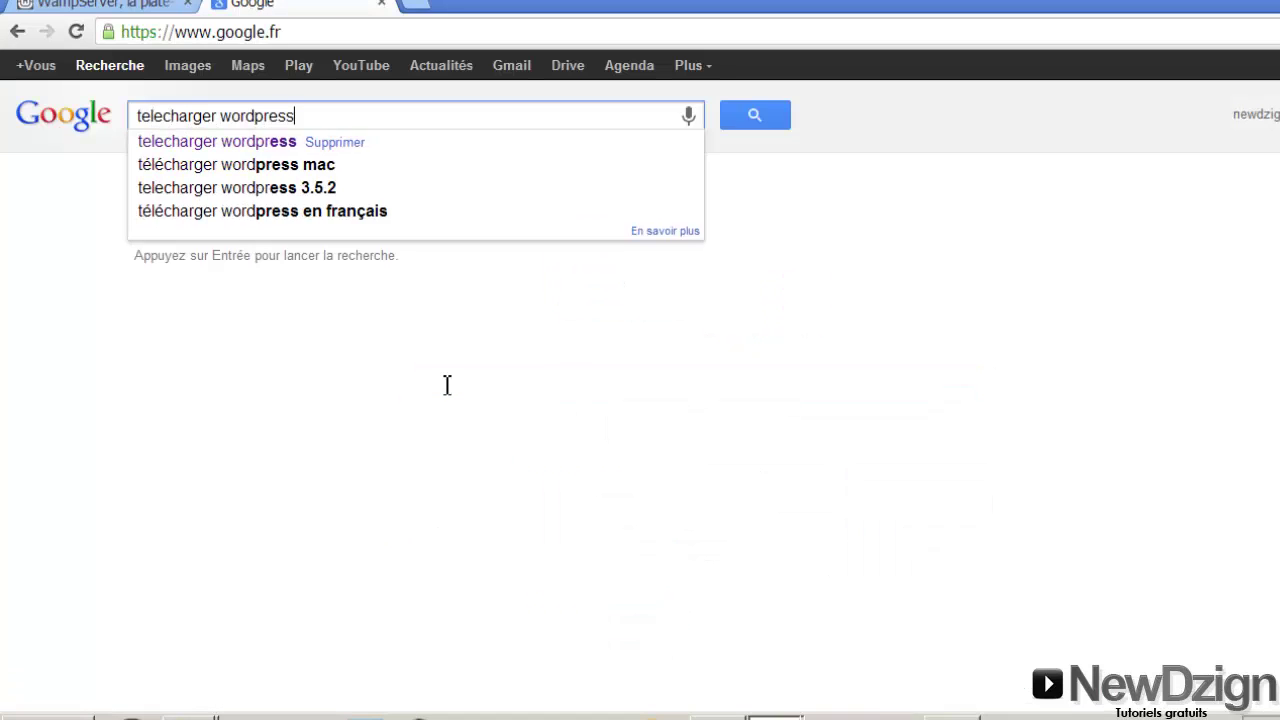
{"action": "key", "text": "Return"}
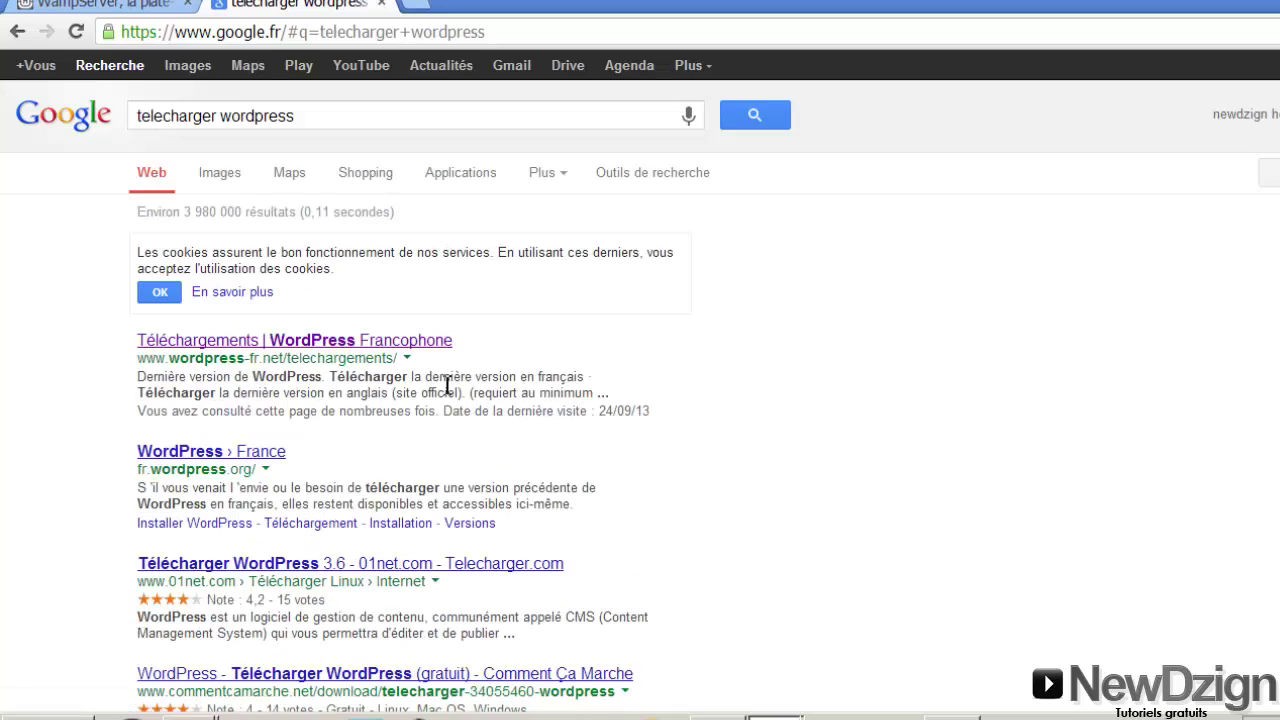
{"action": "left_click", "coordinate": [272, 346]}
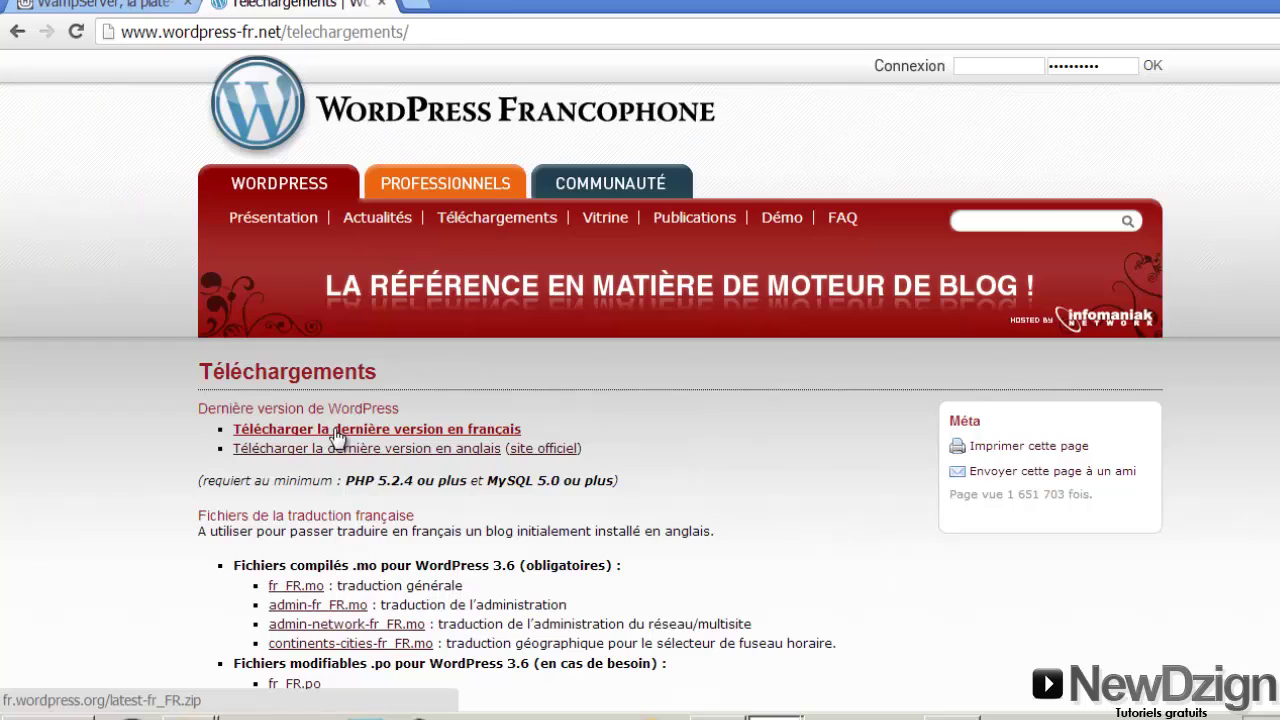
{"action": "left_click", "coordinate": [472, 432]}
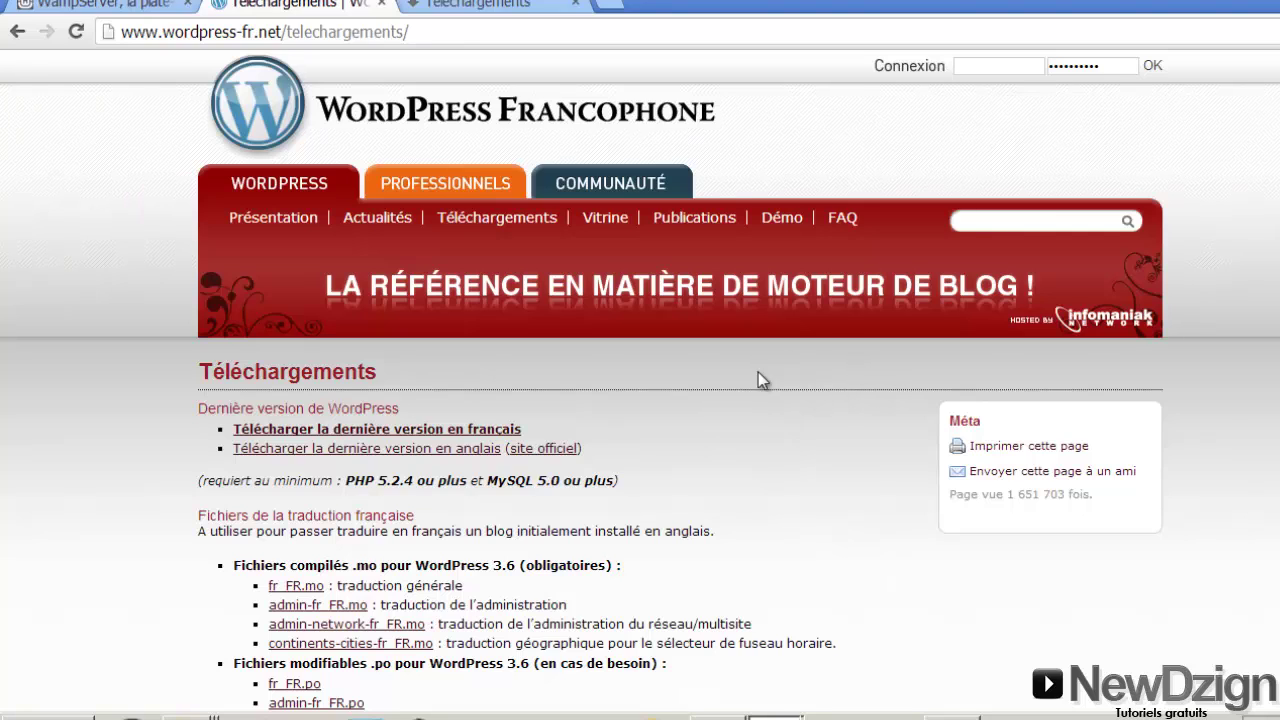
Switch to the file explorer and open the www folder inside the wamp folder on drive C.
{"action": "mouse_move", "coordinate": [194, 713]}
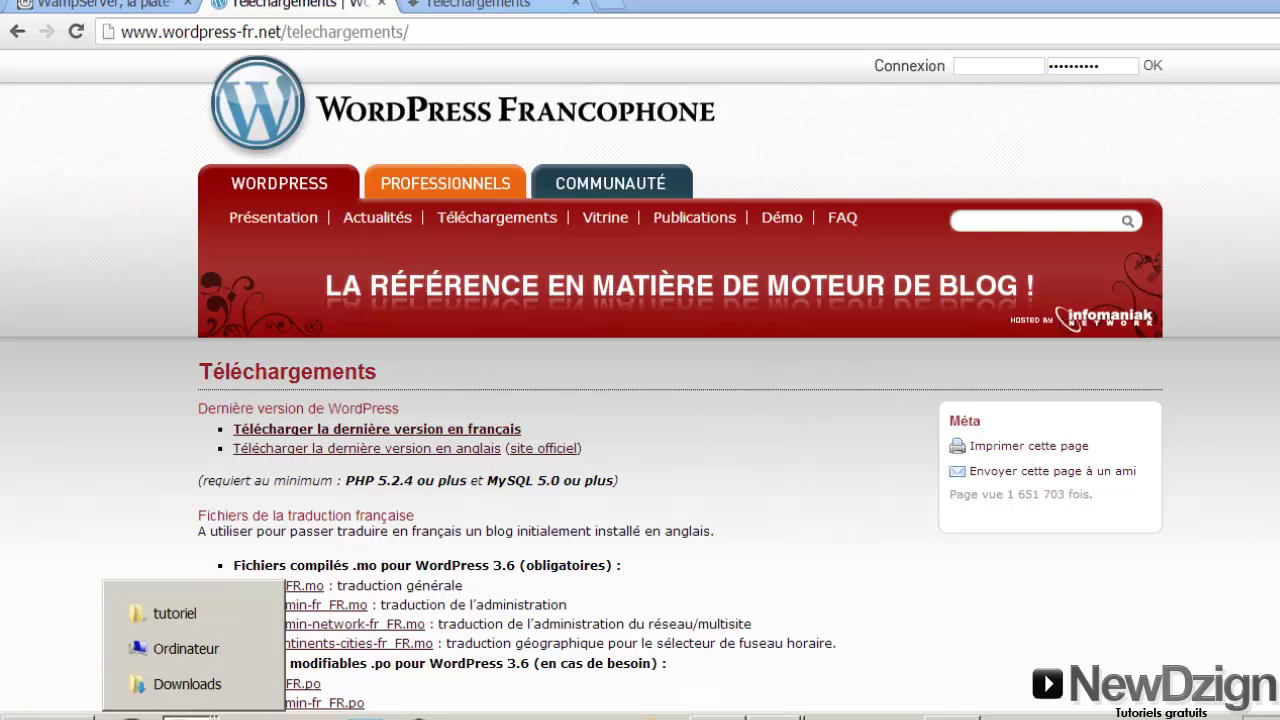
{"action": "left_click", "coordinate": [194, 650]}
{"action": "double_click", "coordinate": [293, 238]}
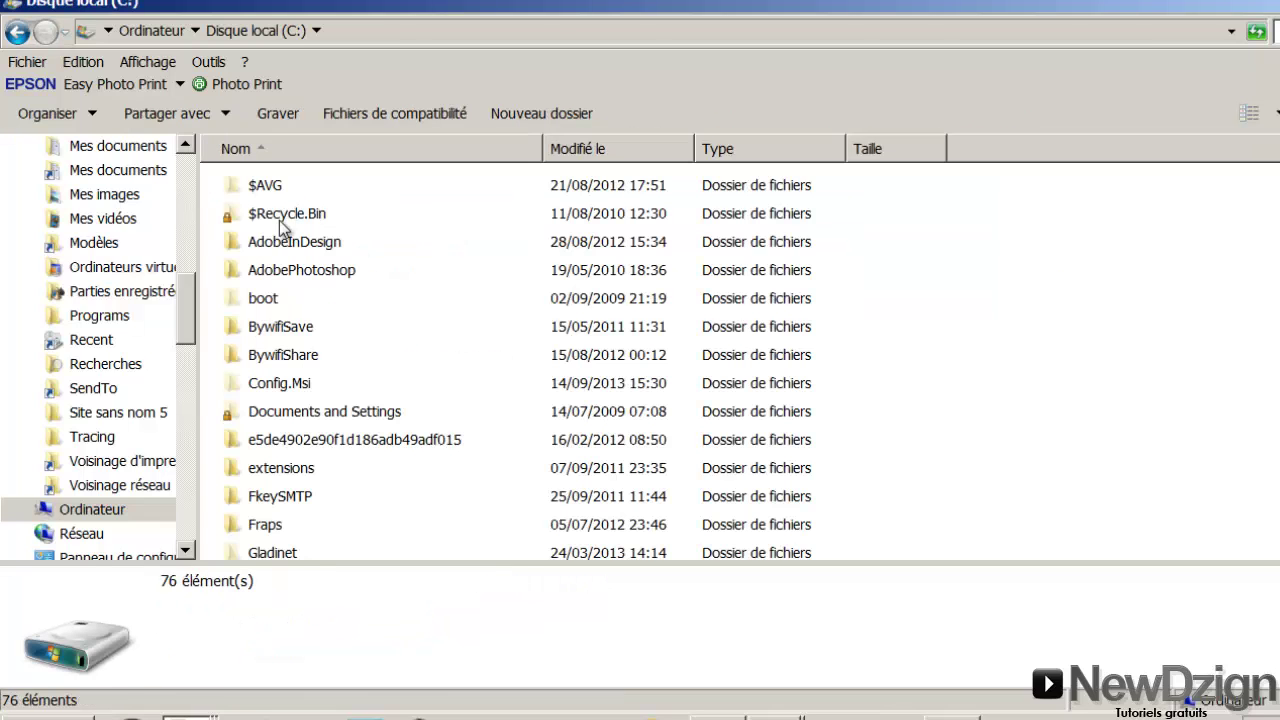
{"action": "left_click", "coordinate": [285, 240]}
{"action": "key", "text": "w"}
{"action": "key", "text": "Return"}
{"action": "key", "text": "a"}
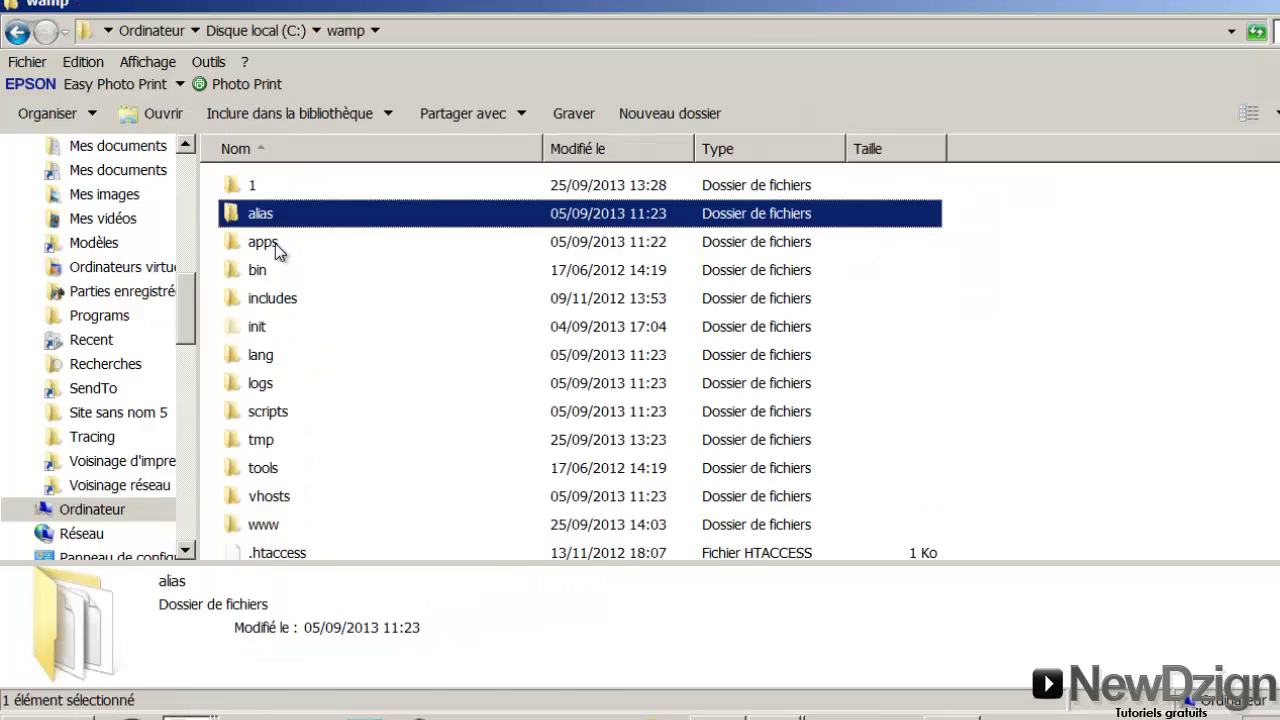
{"action": "key", "text": "t"}
{"action": "key", "text": "w"}
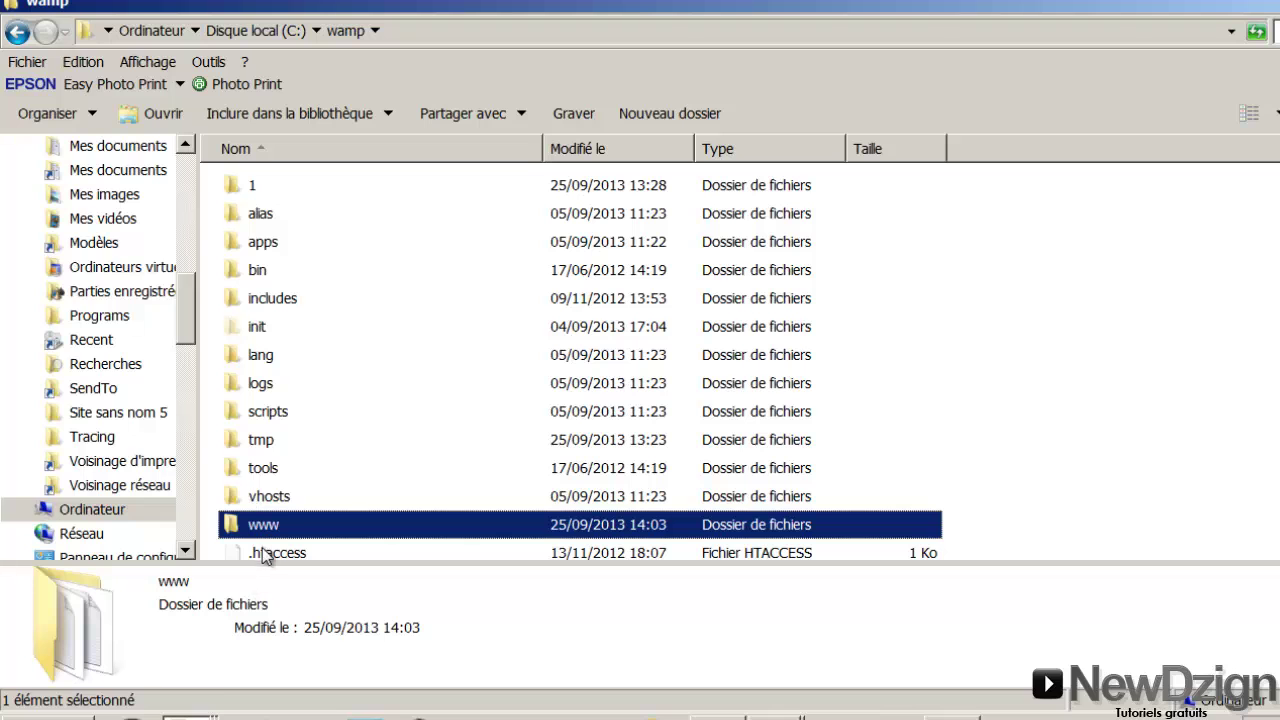
{"action": "double_click", "coordinate": [254, 527]}
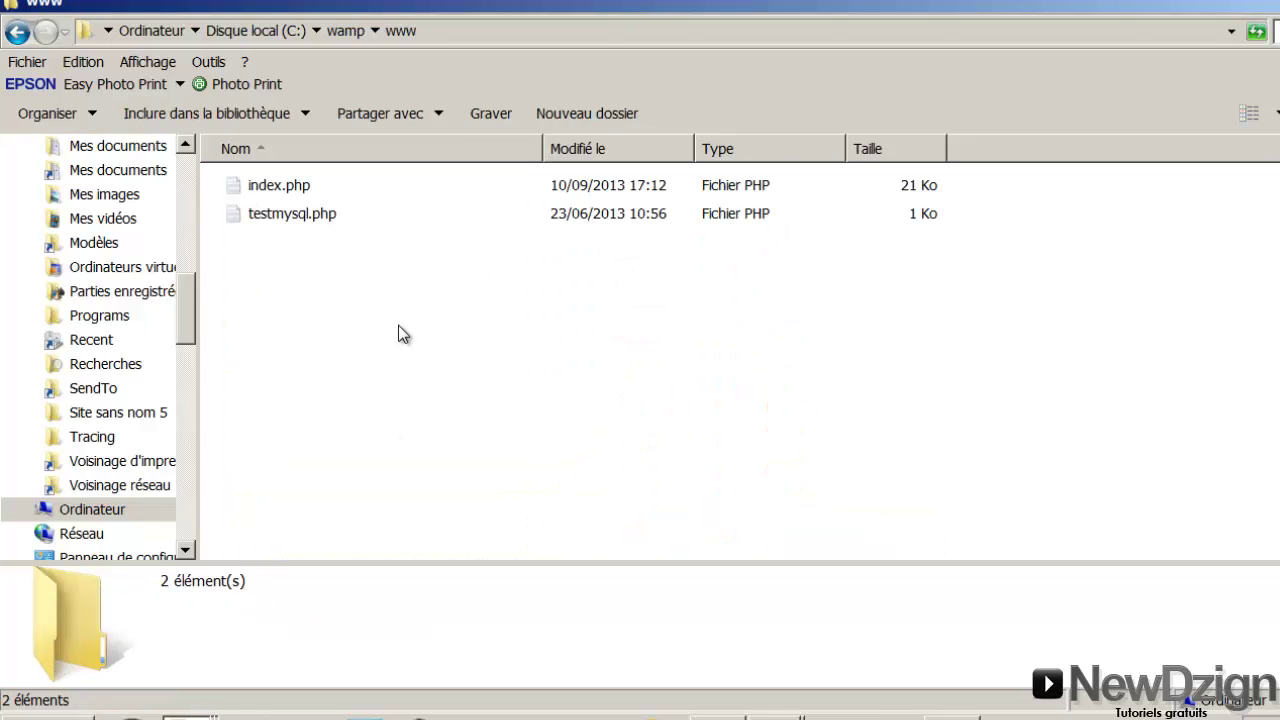
Paste the wordpress-3.6.1-fr_FR.zip archive into the www folder and extract it there.
{"action": "key", "text": "ctrl+v"}
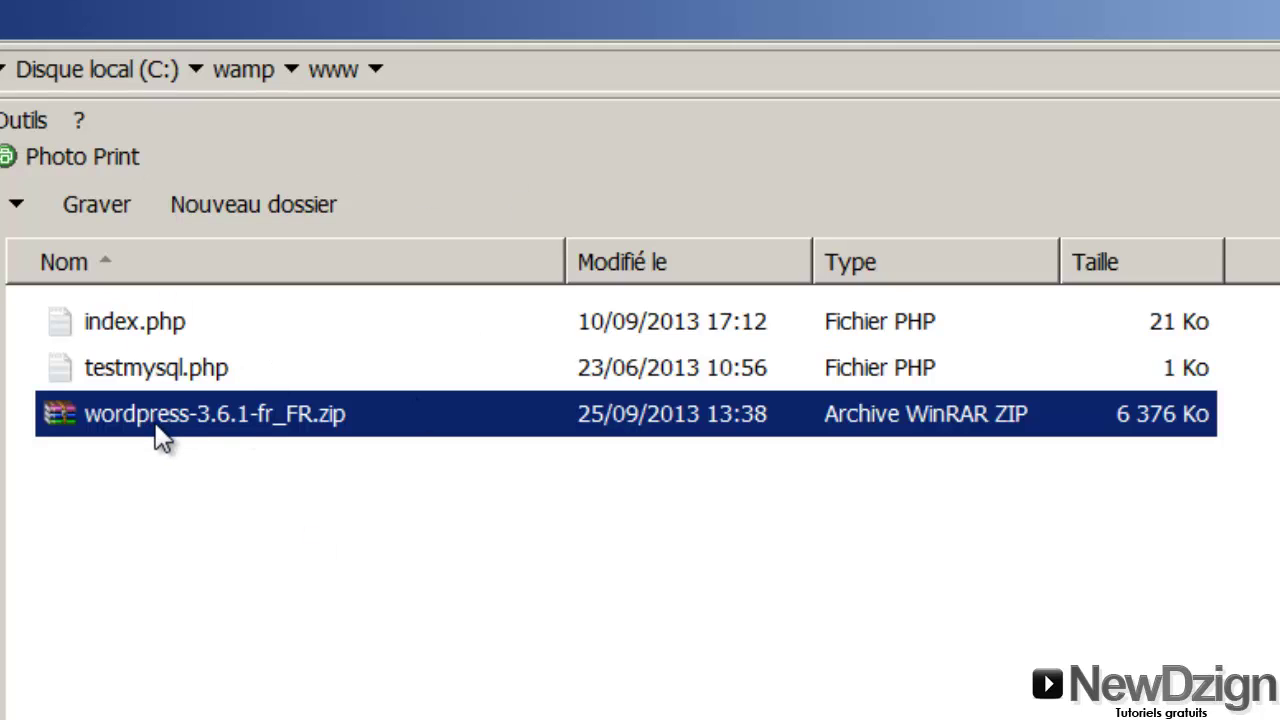
{"action": "mouse_move", "coordinate": [160, 436]}
{"action": "left_click", "coordinate": [176, 470]}
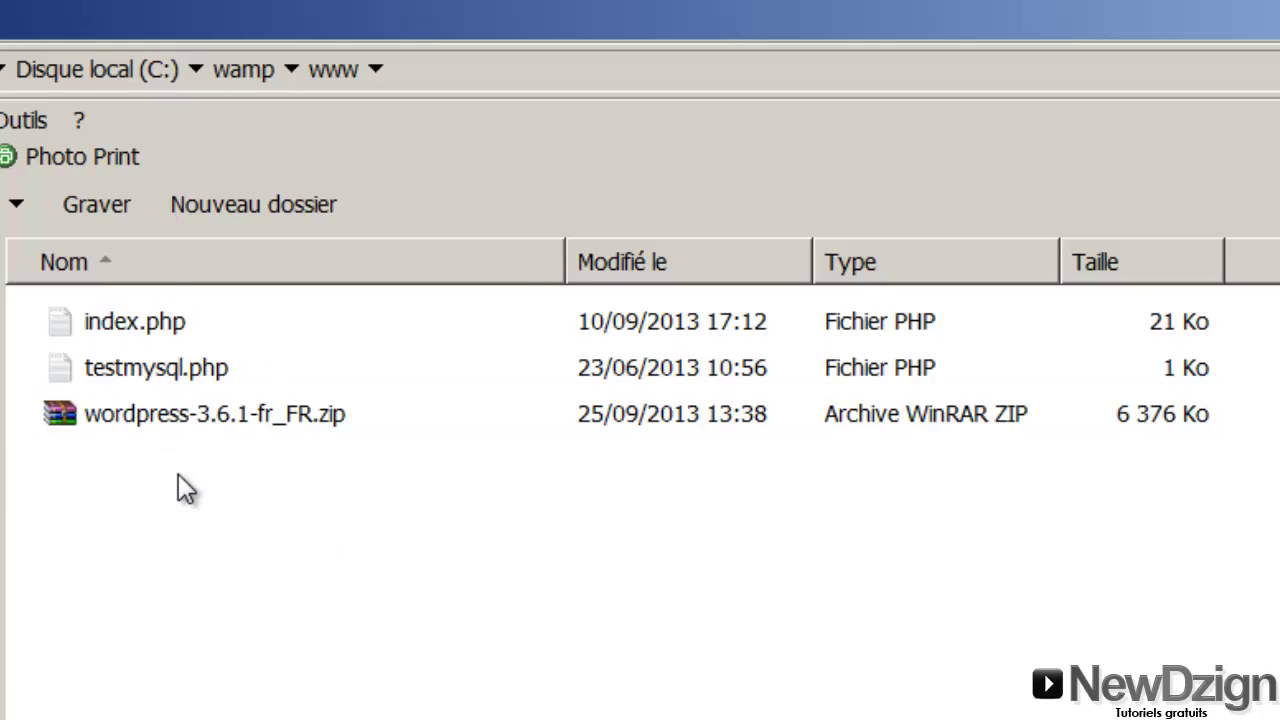
{"action": "left_click", "coordinate": [171, 412]}
{"action": "right_click", "coordinate": [175, 418]}
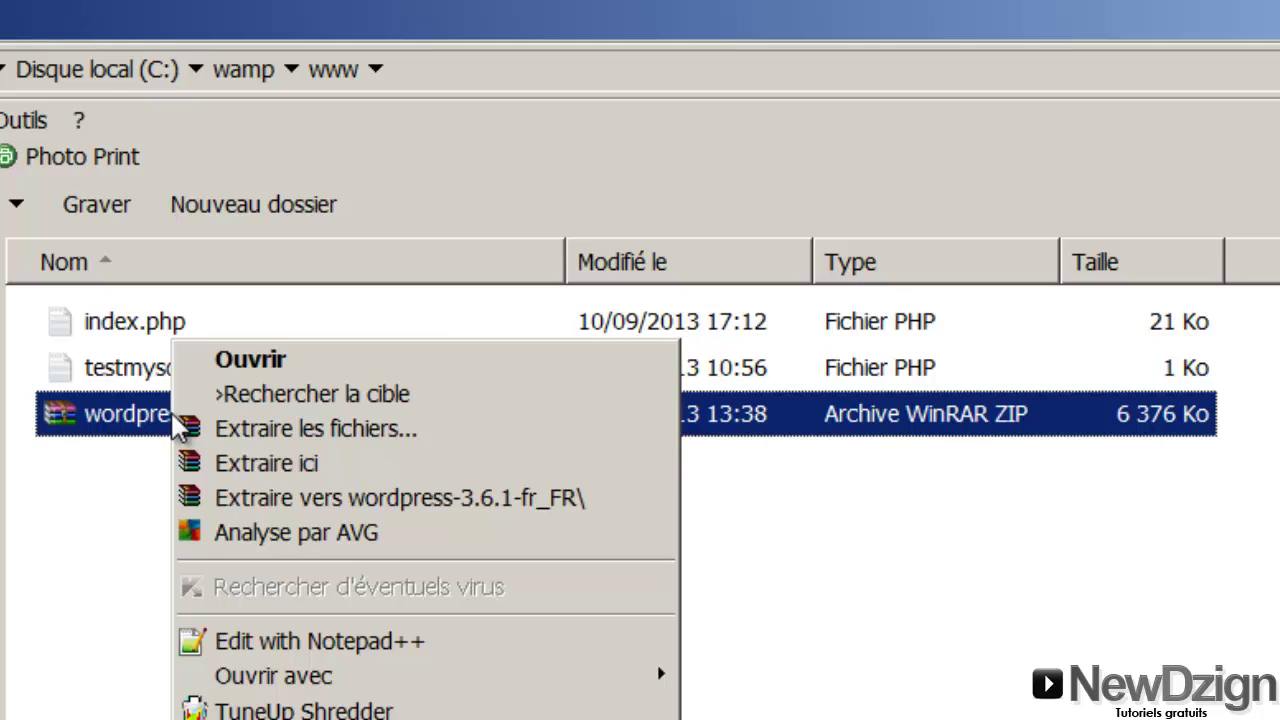
{"action": "left_click", "coordinate": [228, 462]}
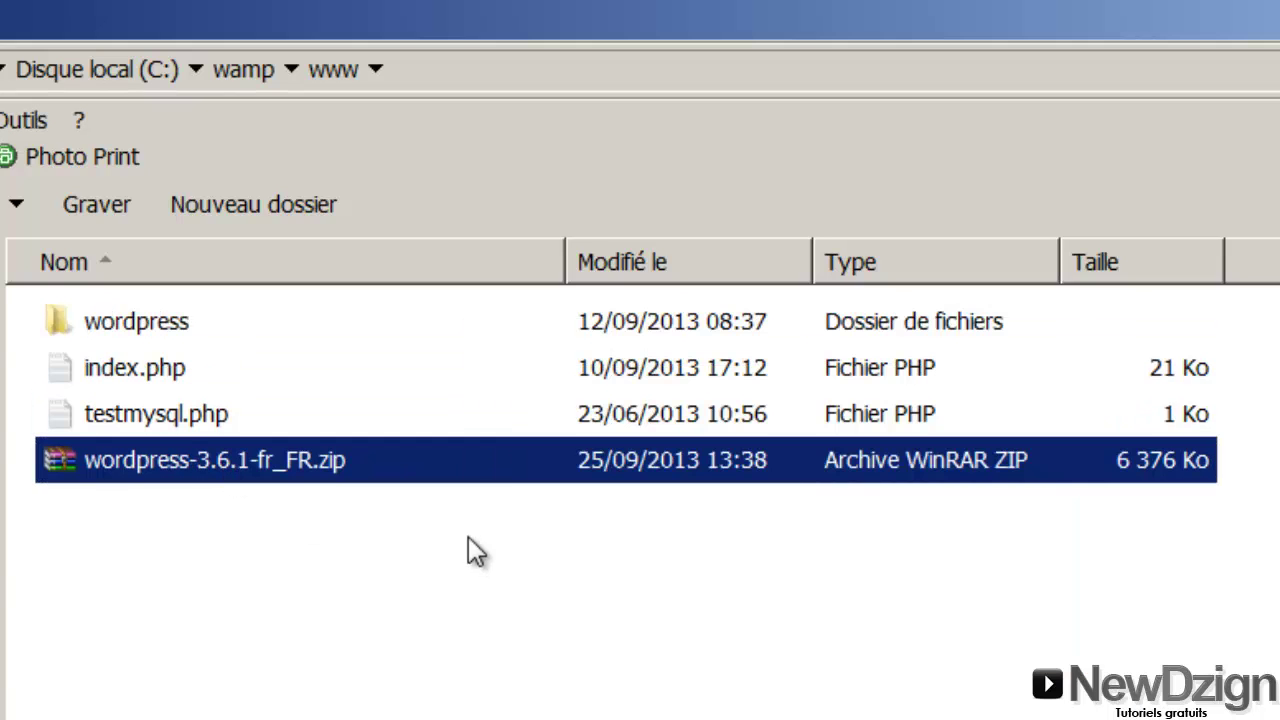
Examine the contents of the extracted wordpress folder and return to the www folder.
{"action": "left_click", "coordinate": [110, 328]}
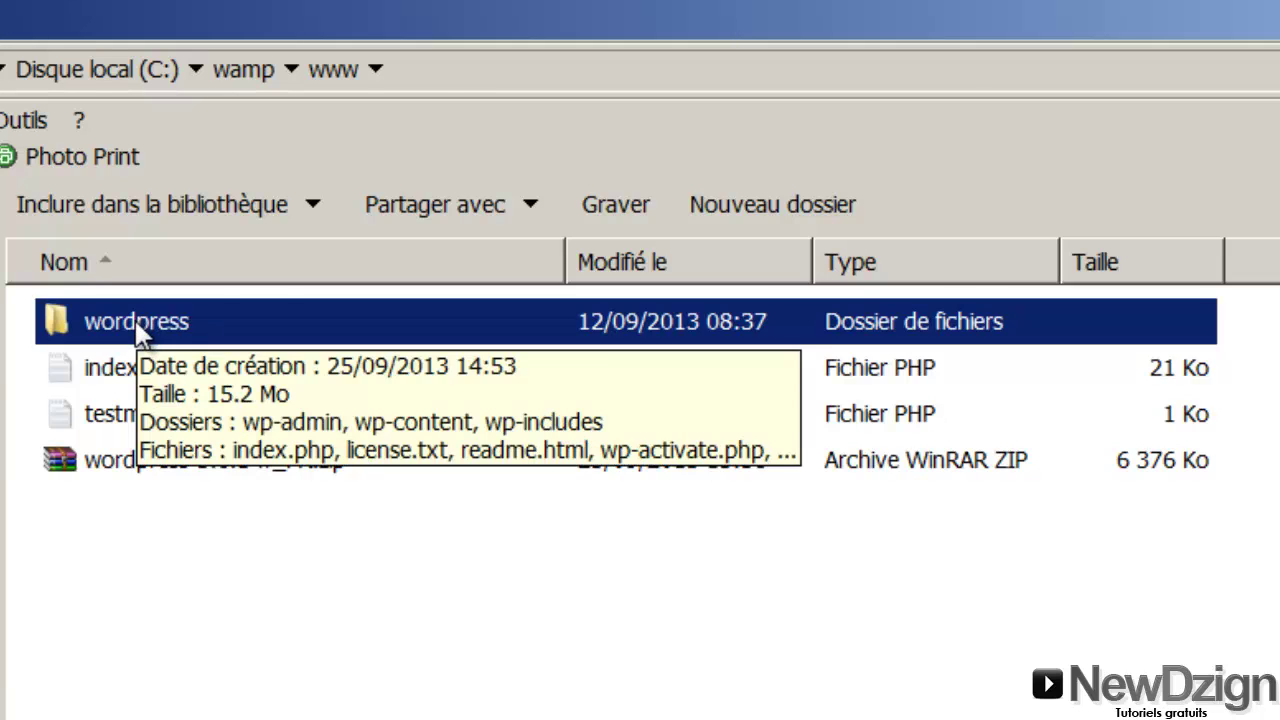
{"action": "double_click", "coordinate": [137, 325]}
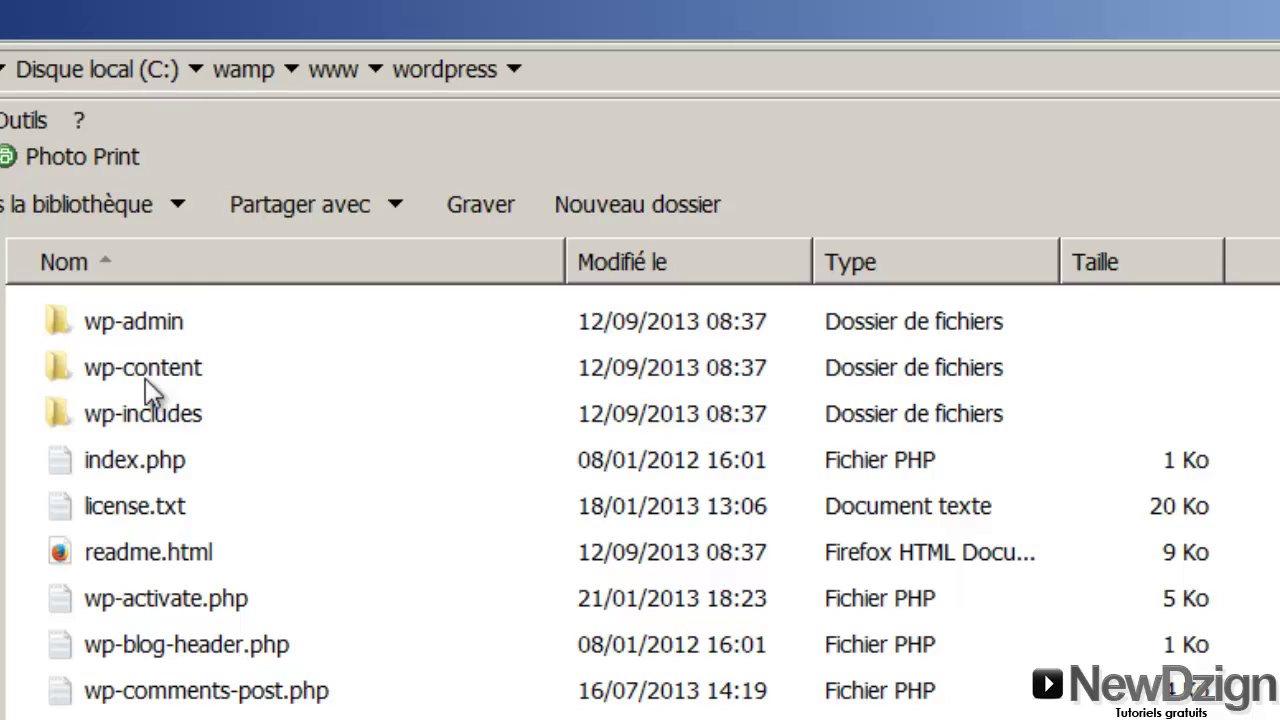
{"action": "key", "text": "BackSpace"}
Delete the wordpress-3.6.1-fr_FR.zip archive from the www folder.
{"action": "left_click", "coordinate": [143, 468]}
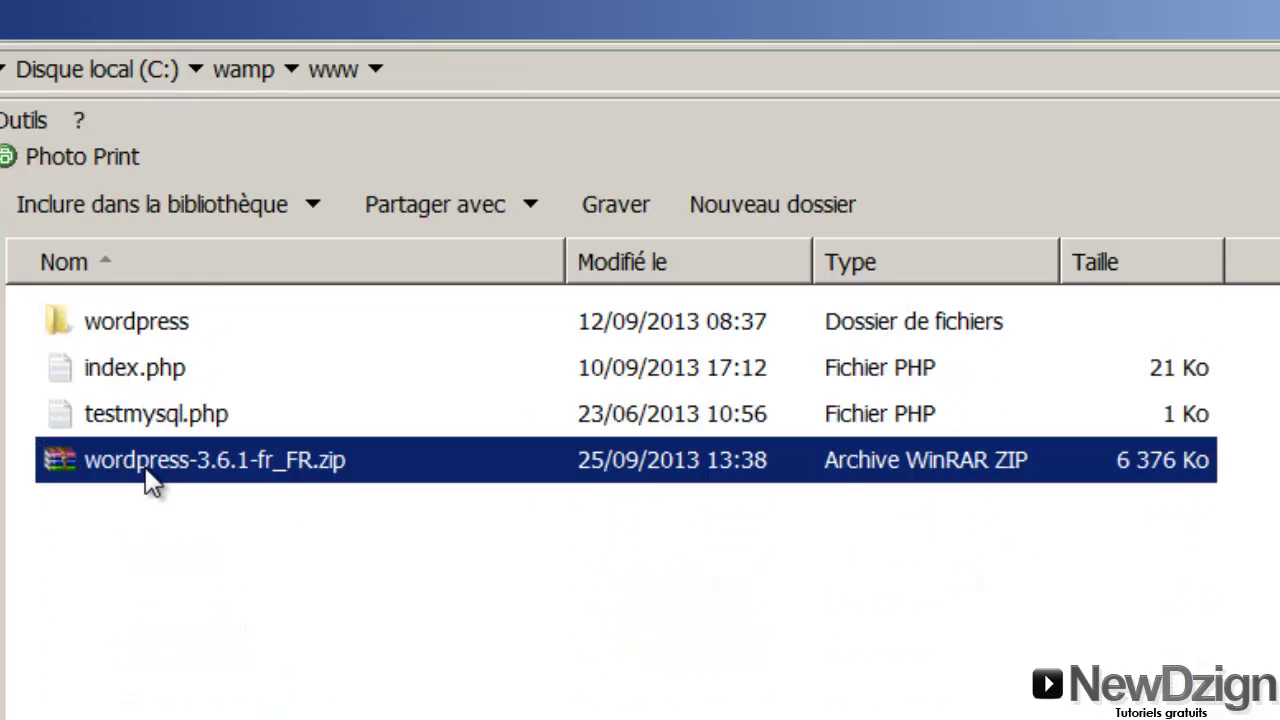
{"action": "right_click", "coordinate": [147, 470]}
{"action": "key", "text": "Delete"}
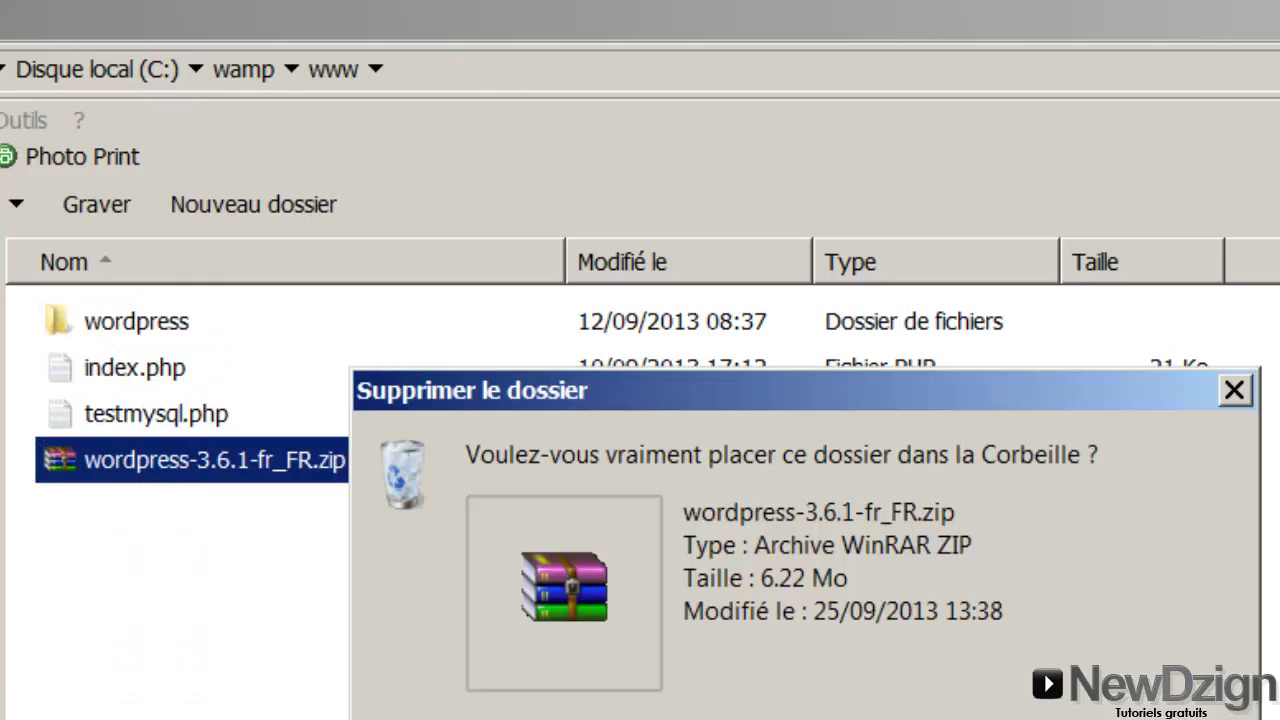
{"action": "key", "text": "Return"}
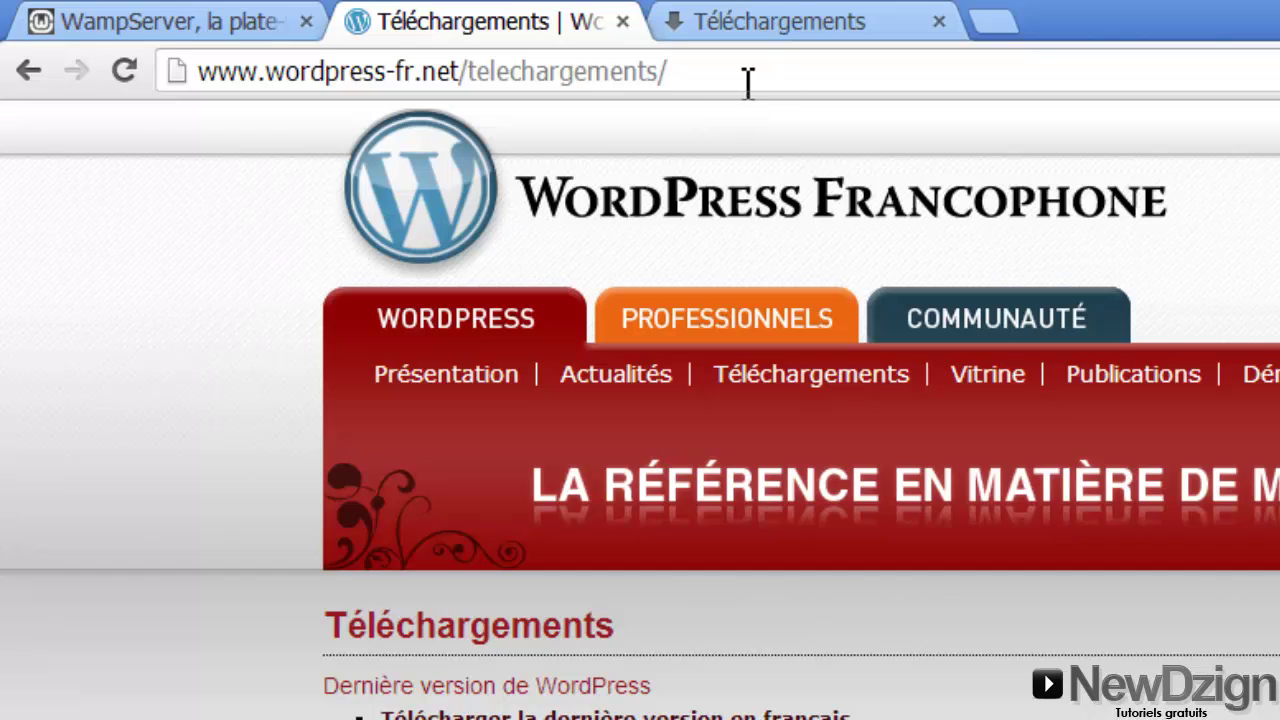
Switch back to the browser and load localhost/wordpress in place of the WordPress downloads page.
{"action": "left_click", "coordinate": [748, 82]}
{"action": "type", "text": "localhost/tutoriel/index.php"}
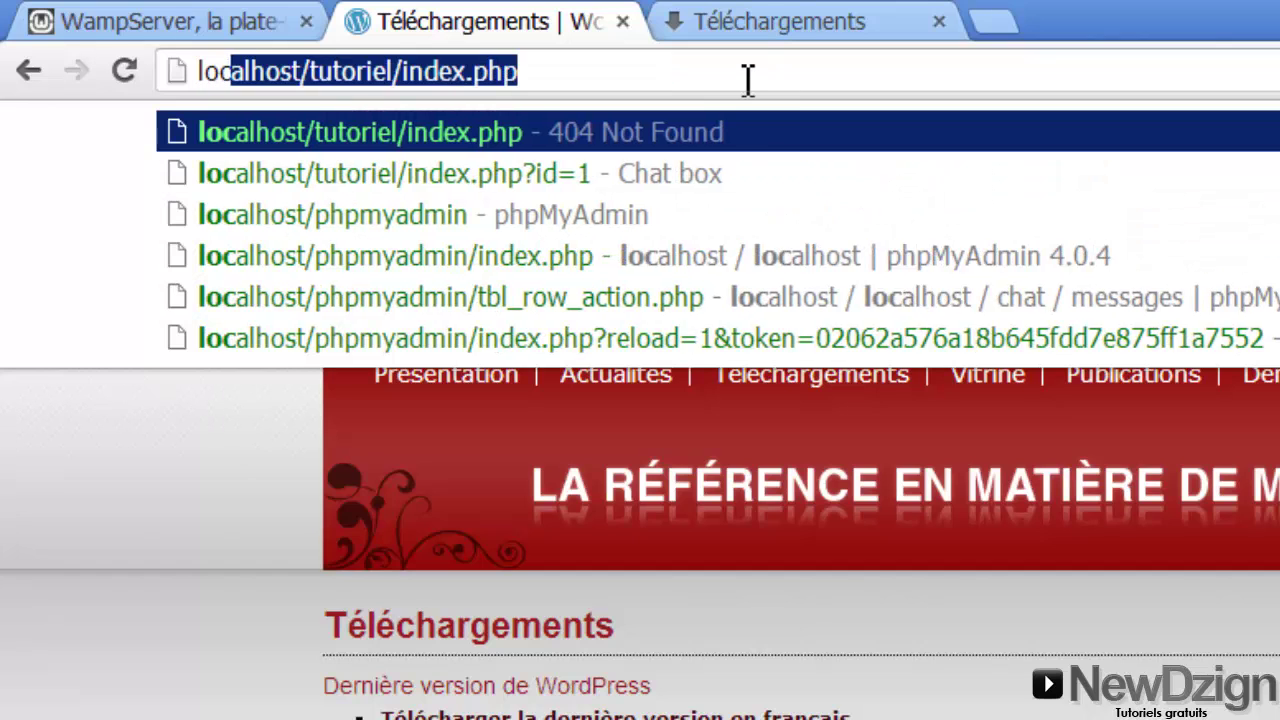
{"action": "key", "text": "BackSpace"}
{"action": "key", "text": "BackSpace"}
{"action": "key", "text": "BackSpace"}
{"action": "key", "text": "BackSpace"}
{"action": "key", "text": "BackSpace"}
{"action": "key", "text": "BackSpace"}
{"action": "key", "text": "BackSpace"}
{"action": "key", "text": "BackSpace"}
{"action": "key", "text": "BackSpace"}
{"action": "key", "text": "BackSpace"}
{"action": "key", "text": "BackSpace"}
{"action": "key", "text": "BackSpace"}
{"action": "key", "text": "BackSpace"}
{"action": "key", "text": "BackSpace"}
{"action": "key", "text": "BackSpace"}
{"action": "key", "text": "BackSpace"}
{"action": "key", "text": "BackSpace"}
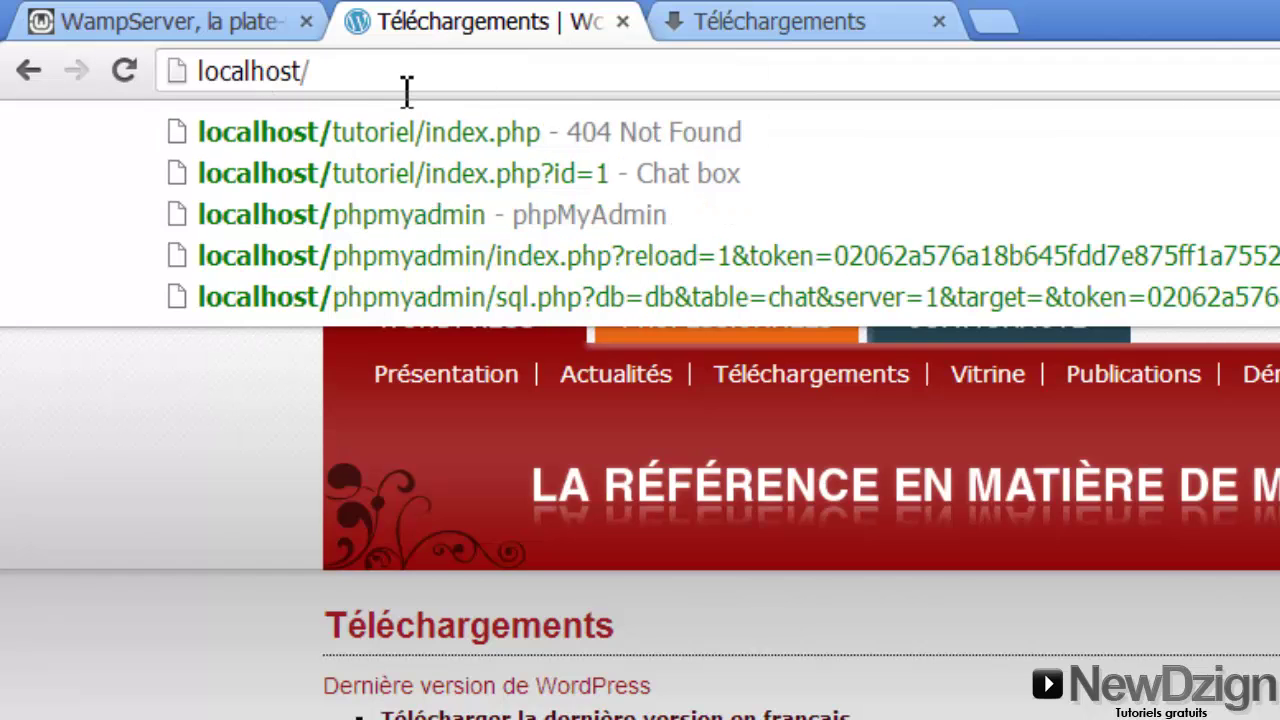
{"action": "type", "text": "wordpress"}
{"action": "key", "text": "Return"}
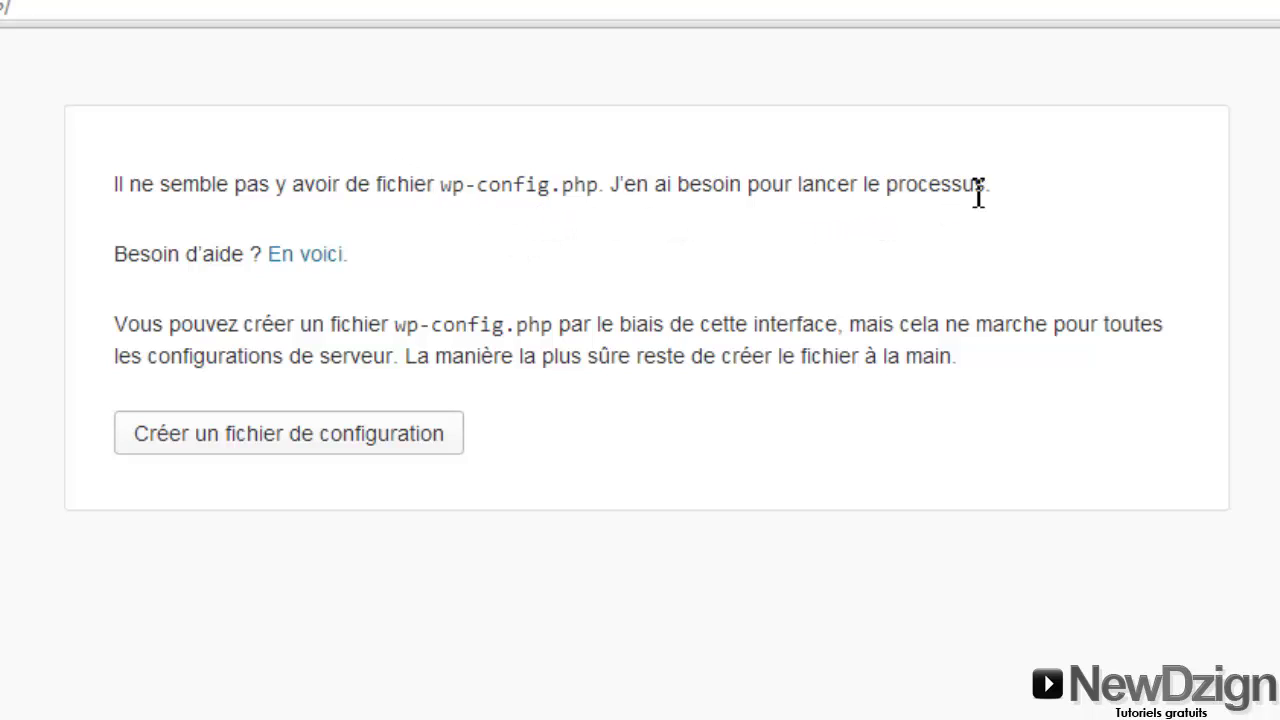
Start creating the WordPress configuration file and proceed past the welcome page to the database connection form.
{"action": "left_click", "coordinate": [172, 455]}
{"action": "left_click_drag", "start_coordinate": [101, 261], "coordinate": [284, 297]}
{"action": "left_click", "coordinate": [284, 297]}
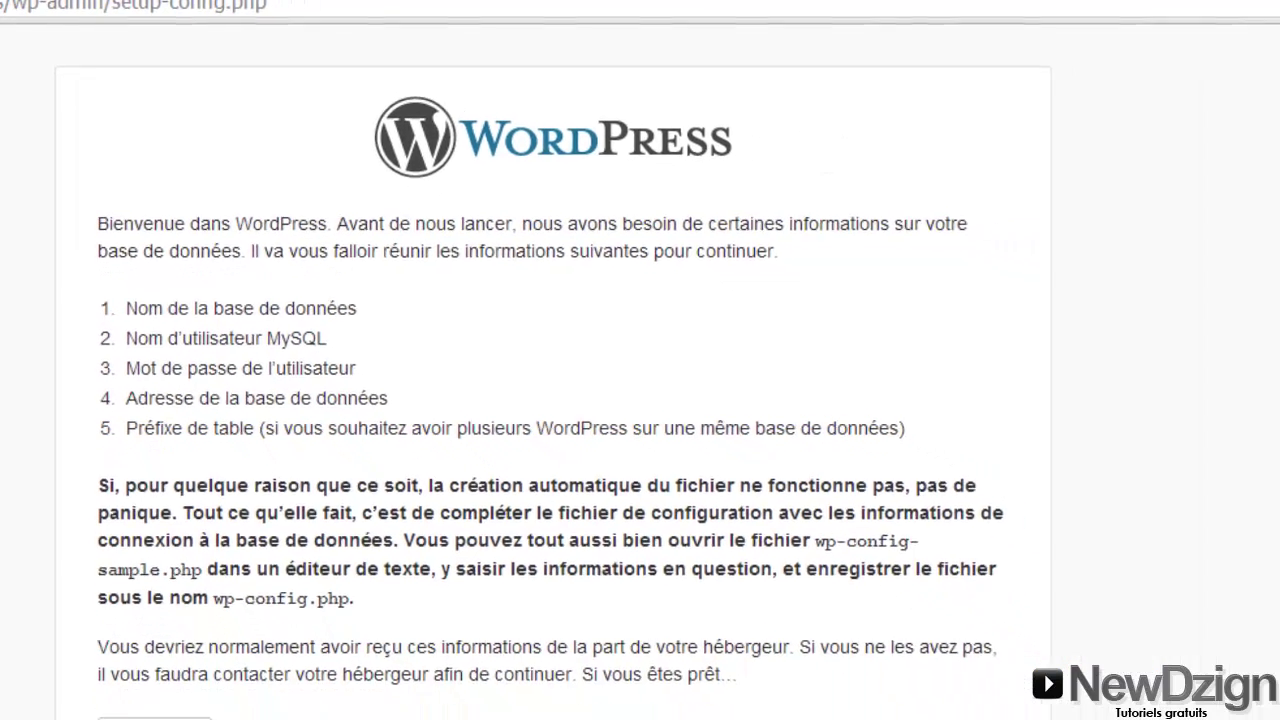
{"action": "left_click", "coordinate": [138, 655]}
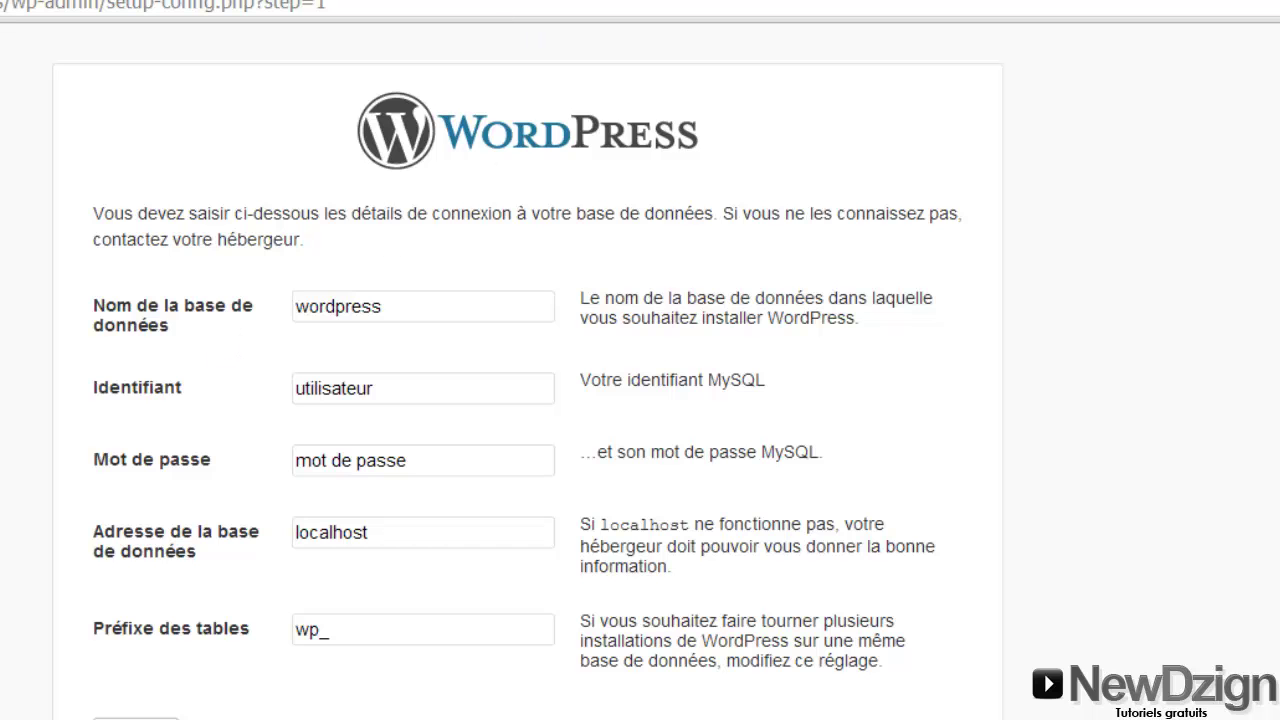
Load phpMyAdmin from localhost in a new browser tab, leaving the WordPress database form open.
{"action": "key", "text": "ctrl+t"}
{"action": "type", "text": "l"}
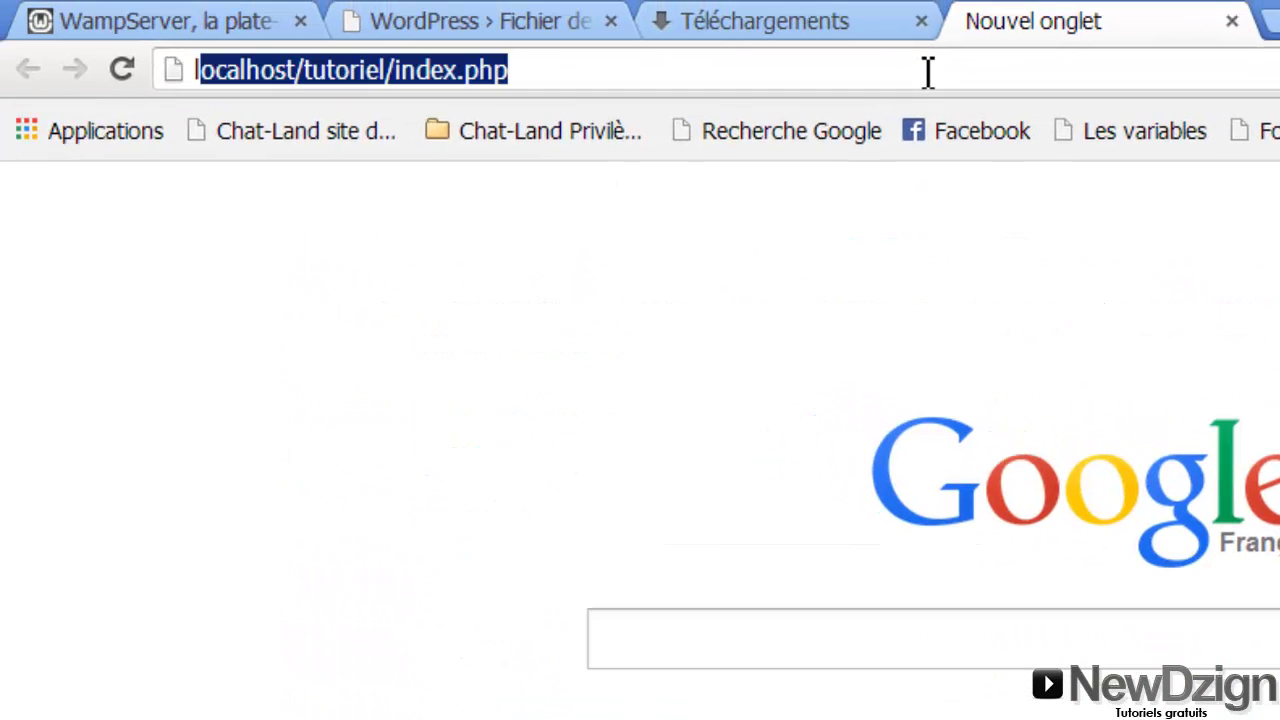
{"action": "type", "text": "oca"}
{"action": "key", "text": "End"}
{"action": "key", "text": "BackSpace"}
{"action": "key", "text": "BackSpace"}
{"action": "key", "text": "BackSpace"}
{"action": "key", "text": "BackSpace"}
{"action": "key", "text": "BackSpace"}
{"action": "key", "text": "BackSpace"}
{"action": "key", "text": "BackSpace"}
{"action": "key", "text": "BackSpace"}
{"action": "key", "text": "BackSpace"}
{"action": "key", "text": "BackSpace"}
{"action": "key", "text": "BackSpace"}
{"action": "key", "text": "BackSpace"}
{"action": "key", "text": "BackSpace"}
{"action": "key", "text": "BackSpace"}
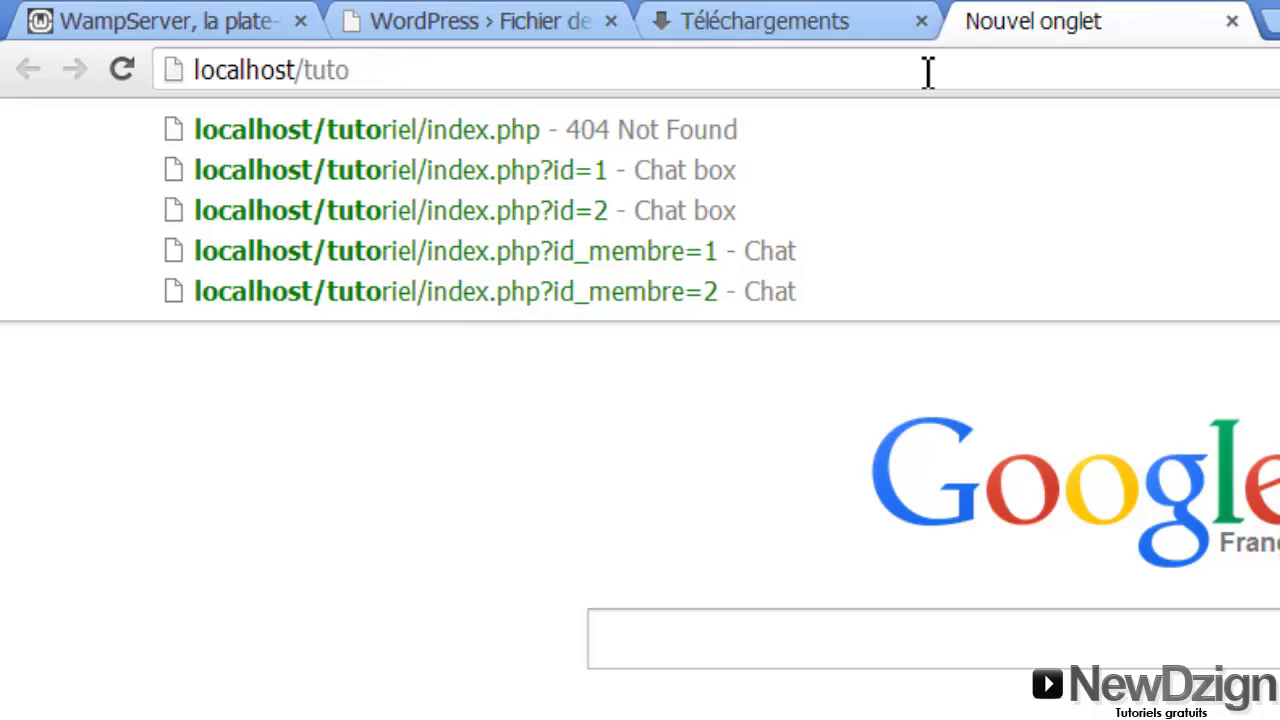
{"action": "key", "text": "BackSpace"}
{"action": "key", "text": "BackSpace"}
{"action": "key", "text": "BackSpace"}
{"action": "key", "text": "BackSpace"}
{"action": "type", "text": "php"}
{"action": "key", "text": "Return"}
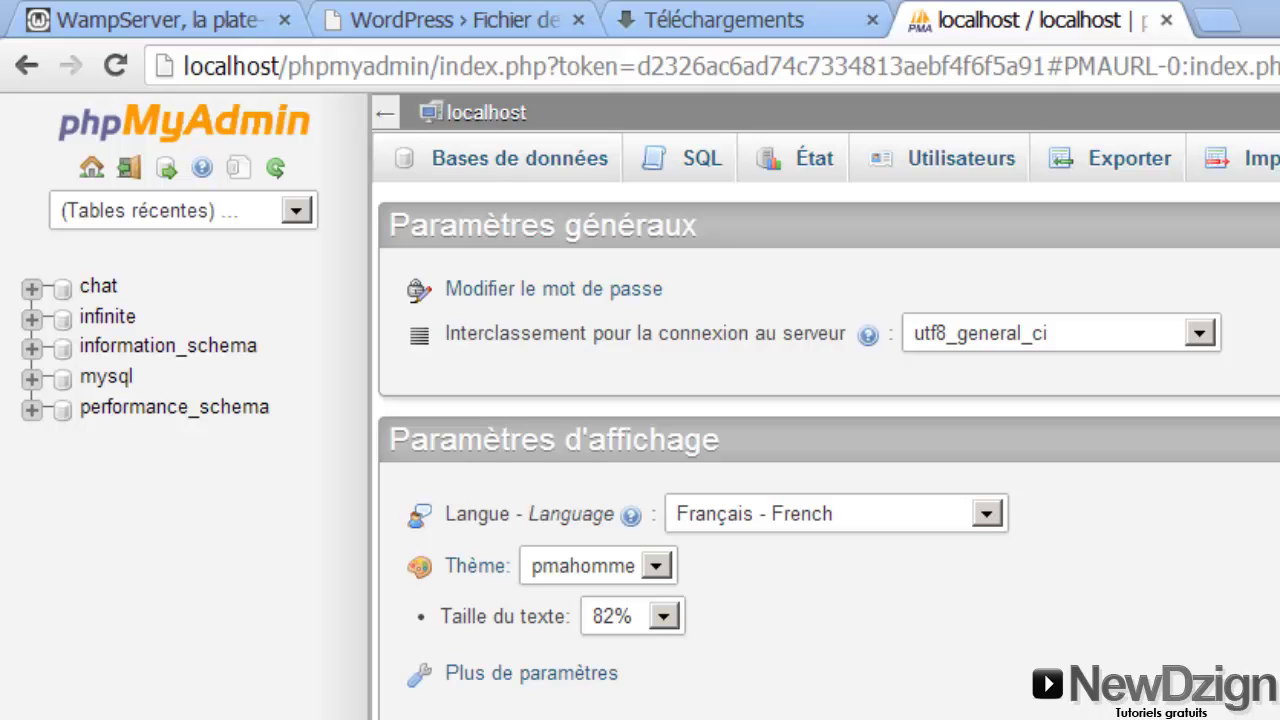
Create a new database named wordpress in phpMyAdmin, without choosing a collation.
{"action": "left_click", "coordinate": [480, 162]}
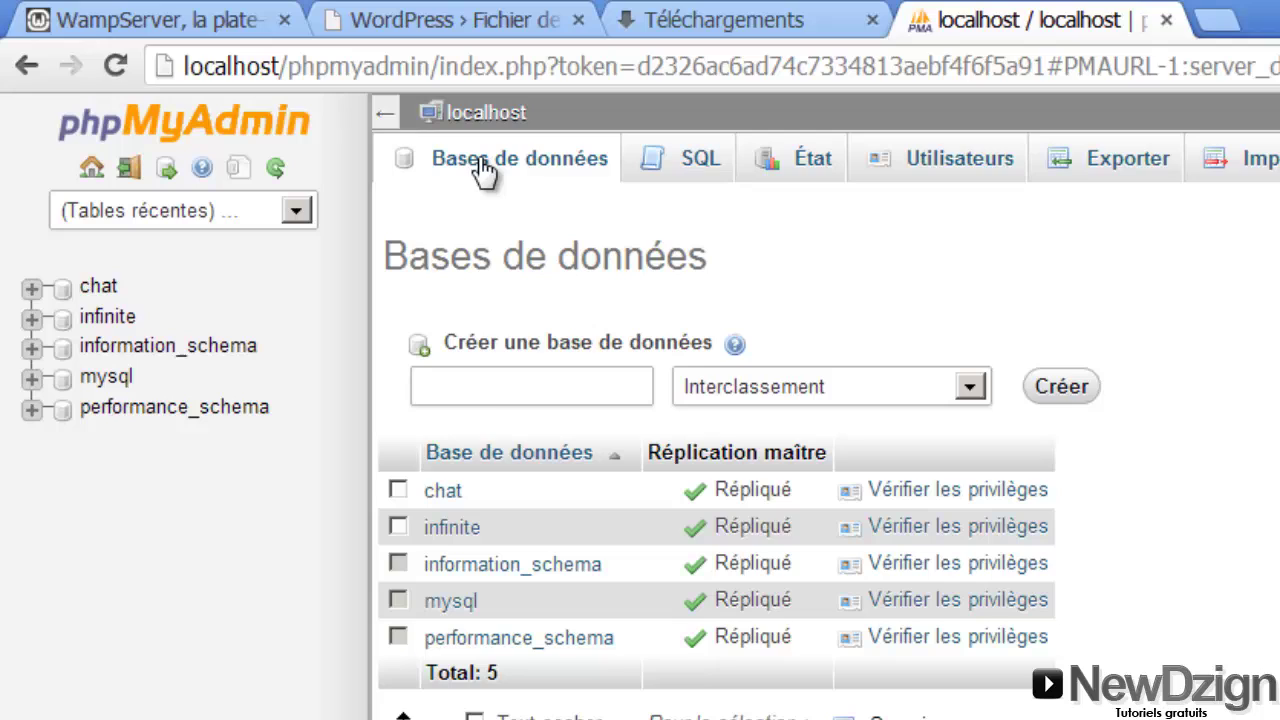
{"action": "left_click", "coordinate": [514, 388]}
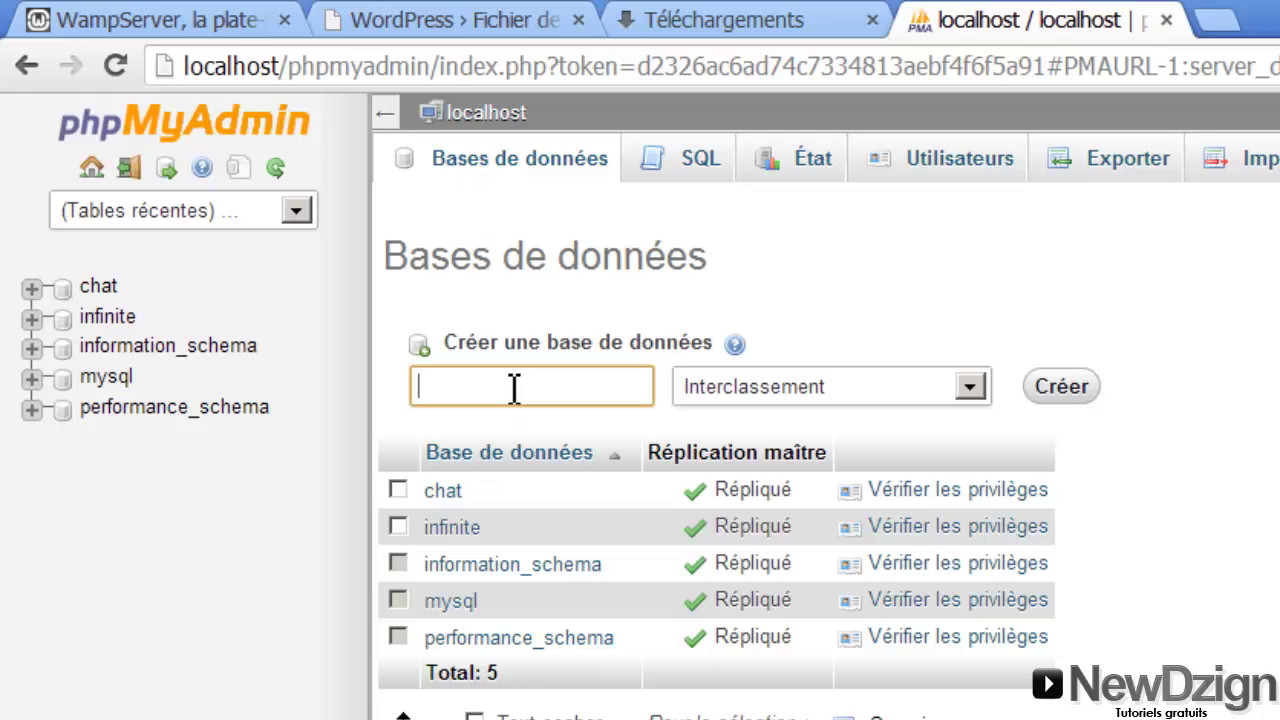
{"action": "type", "text": "wordpress"}
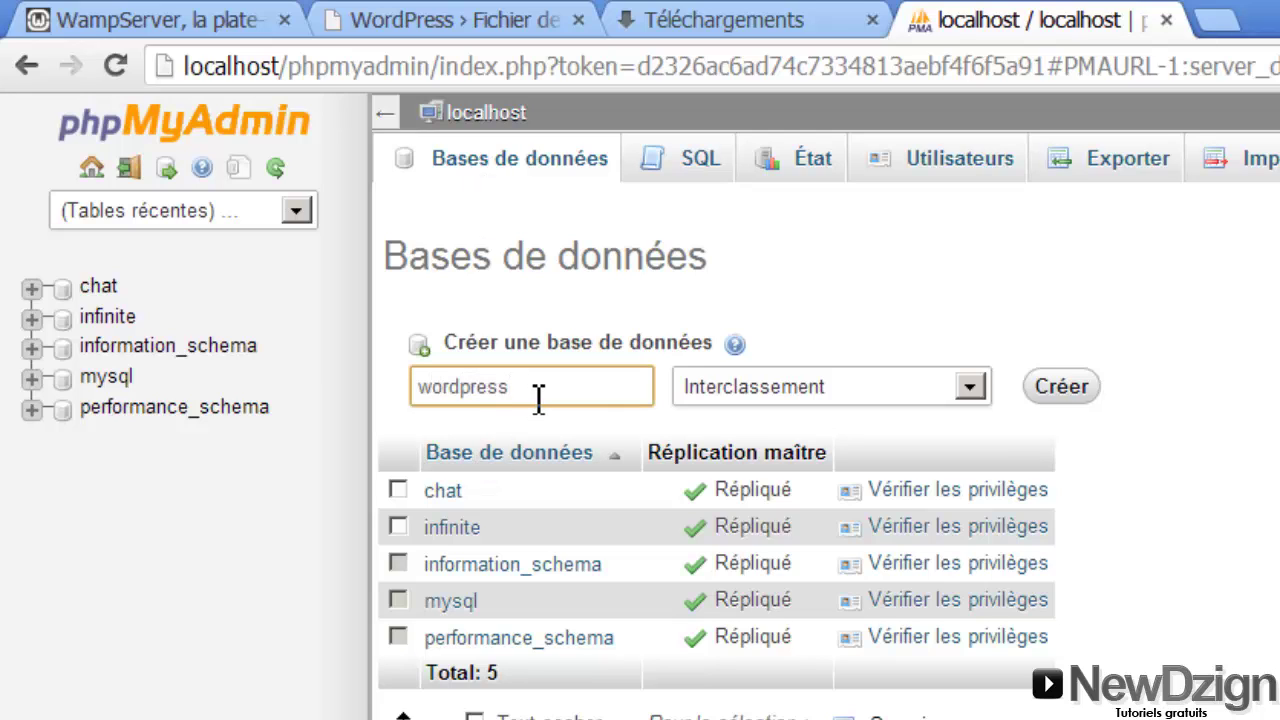
{"action": "double_click", "coordinate": [486, 392]}
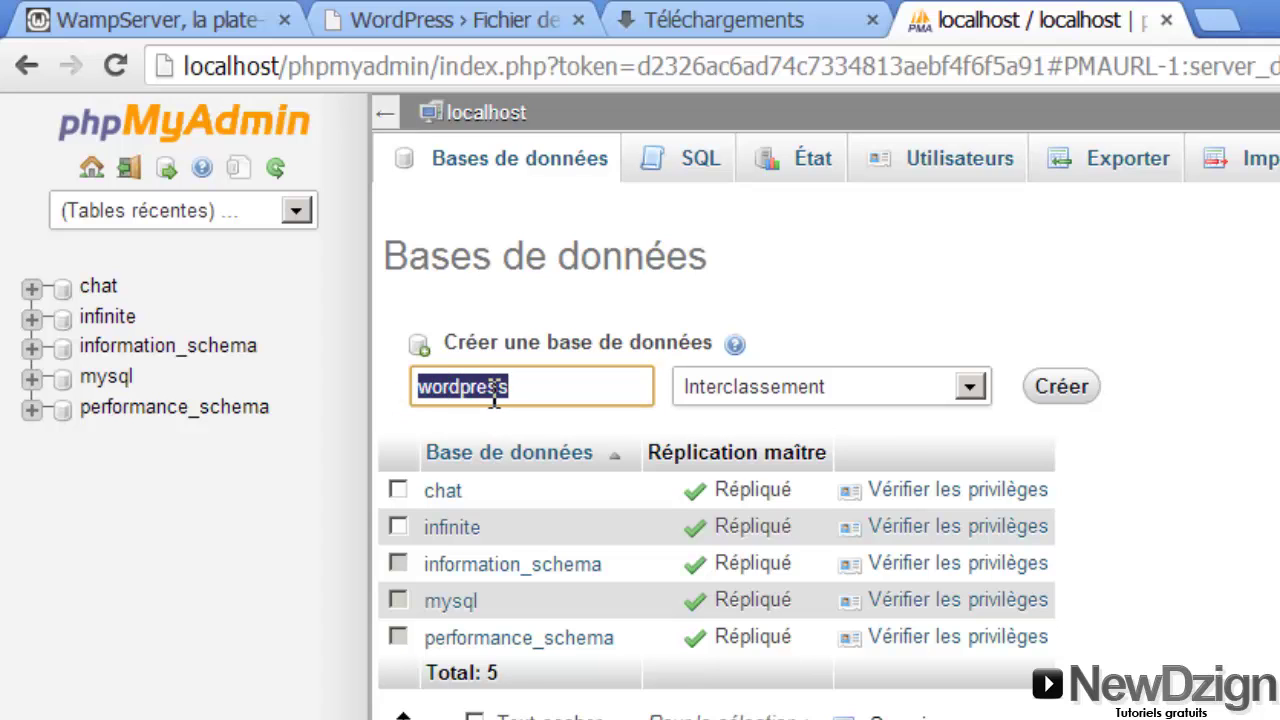
{"action": "left_click", "coordinate": [1082, 395]}
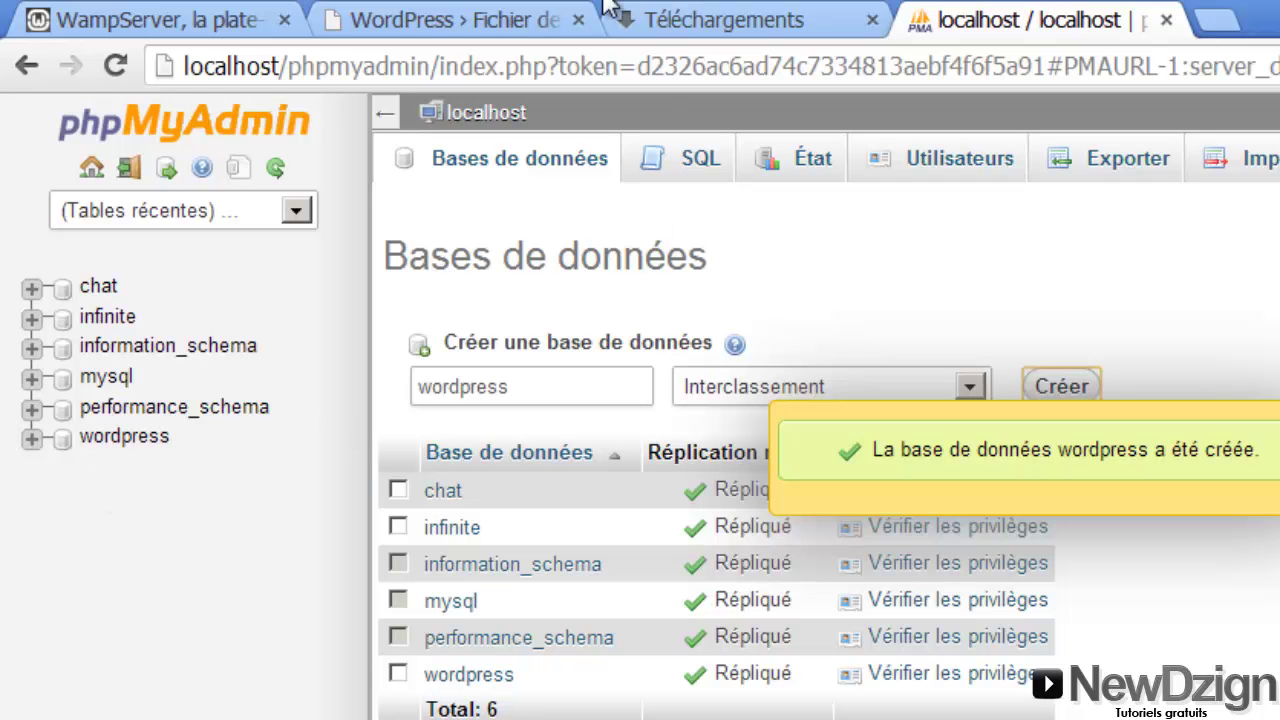
Return to the WordPress database connection form and set the MySQL username to root.
{"action": "left_click", "coordinate": [385, 22]}
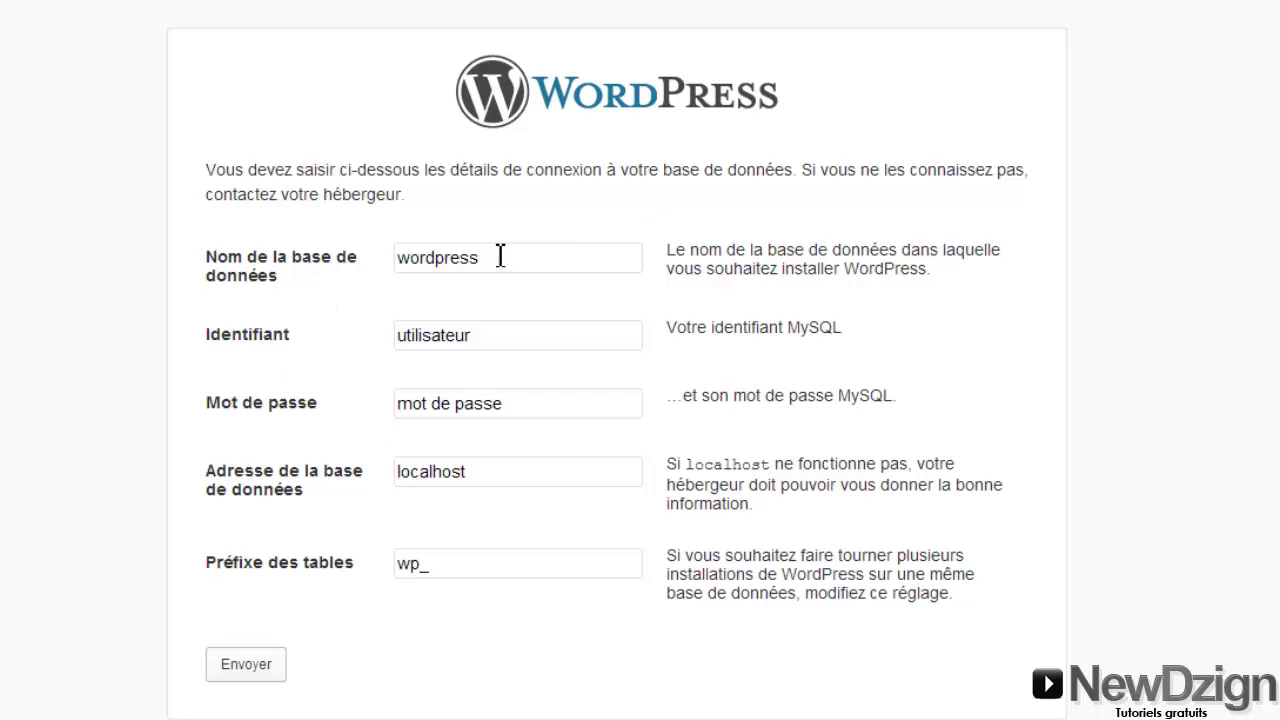
{"action": "left_click_drag", "start_coordinate": [503, 258], "coordinate": [371, 257]}
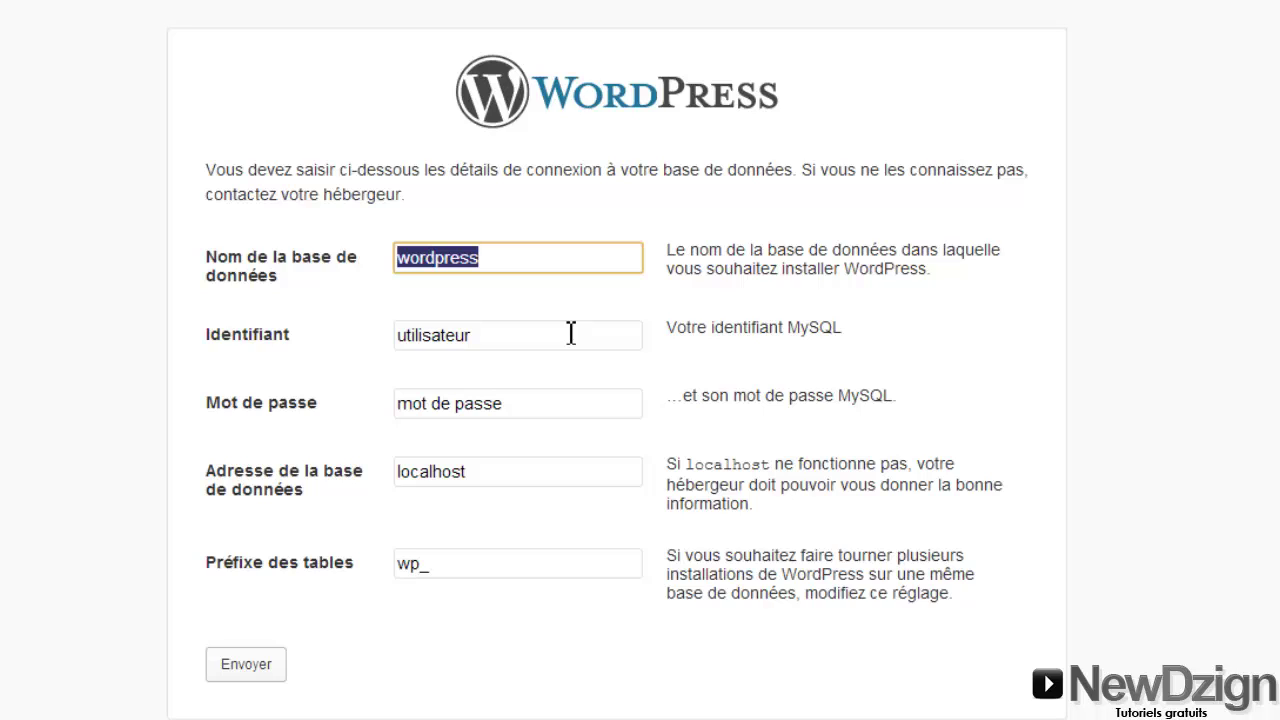
{"action": "left_click", "coordinate": [522, 344]}
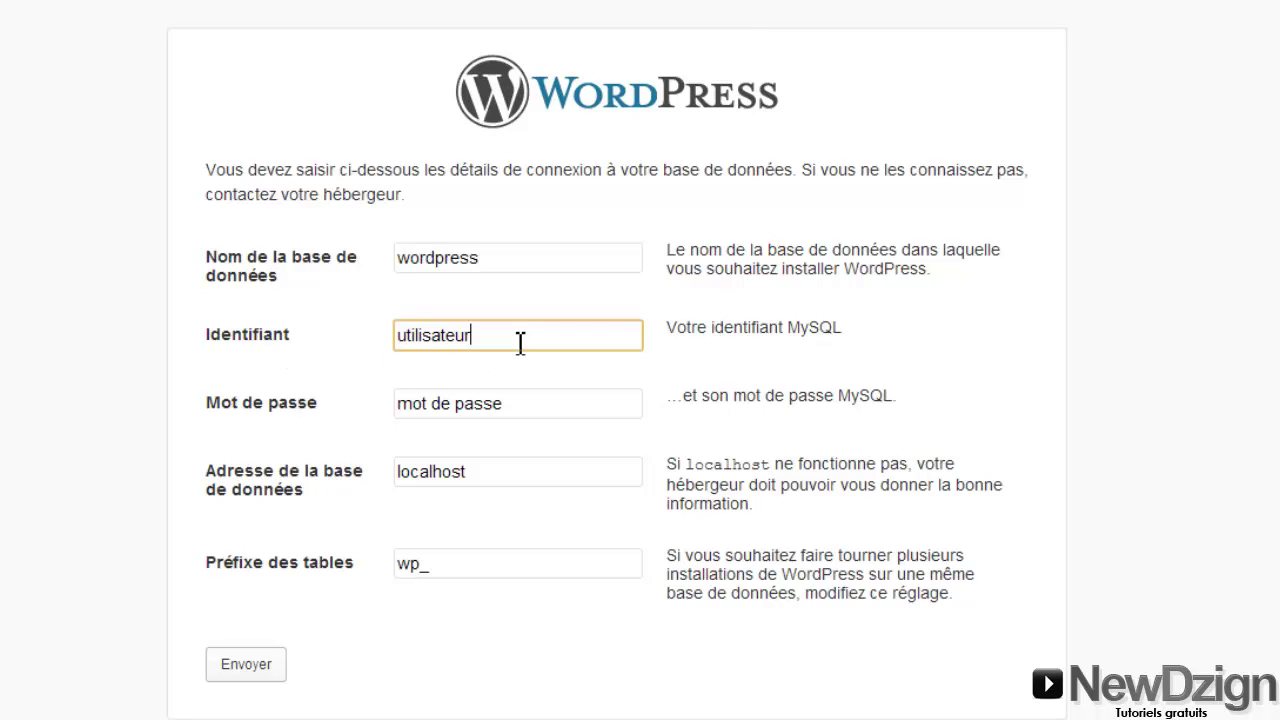
{"action": "double_click", "coordinate": [522, 344]}
{"action": "type", "text": "root"}
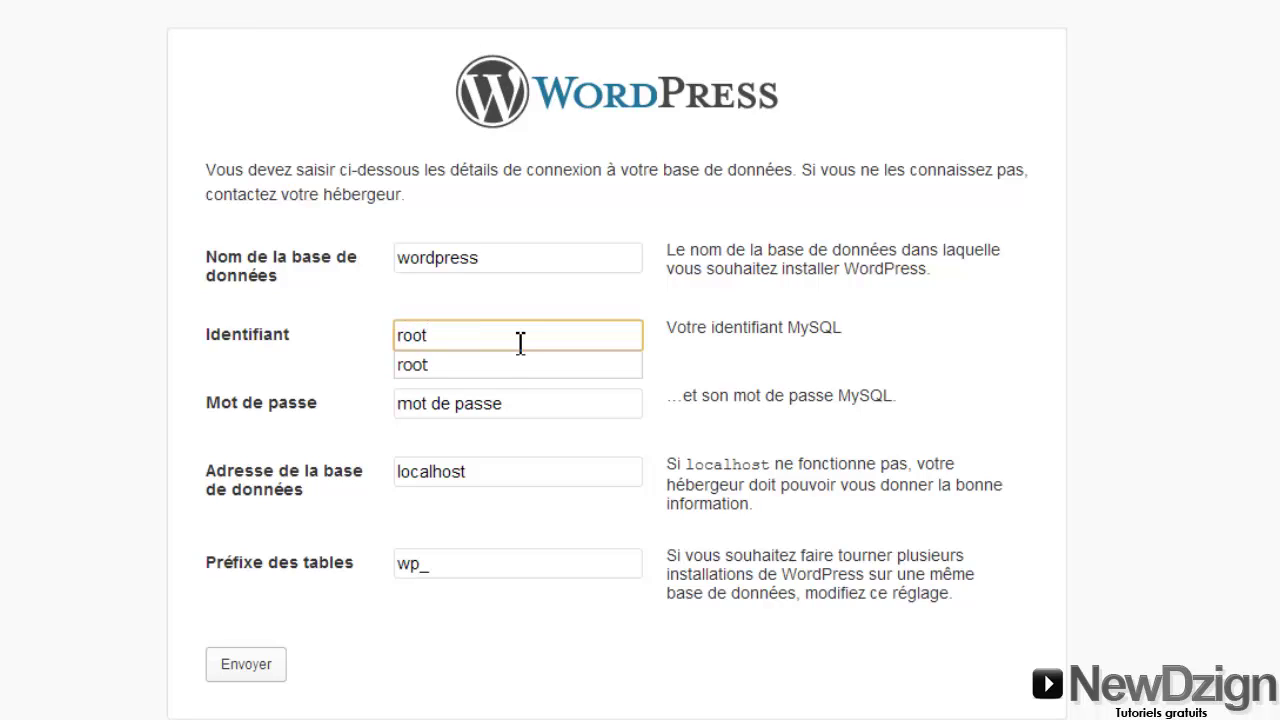
{"action": "left_click", "coordinate": [491, 368]}
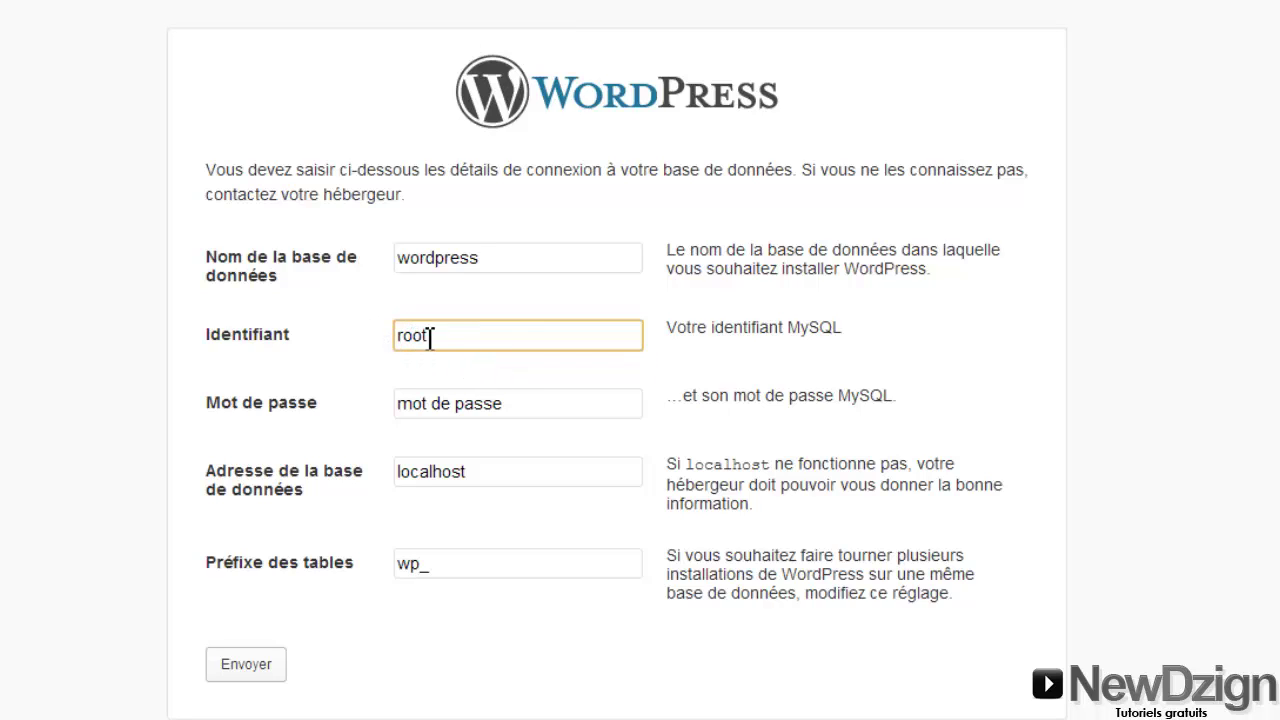
Clear the placeholder text so the MySQL password is left empty.
{"action": "double_click", "coordinate": [561, 401]}
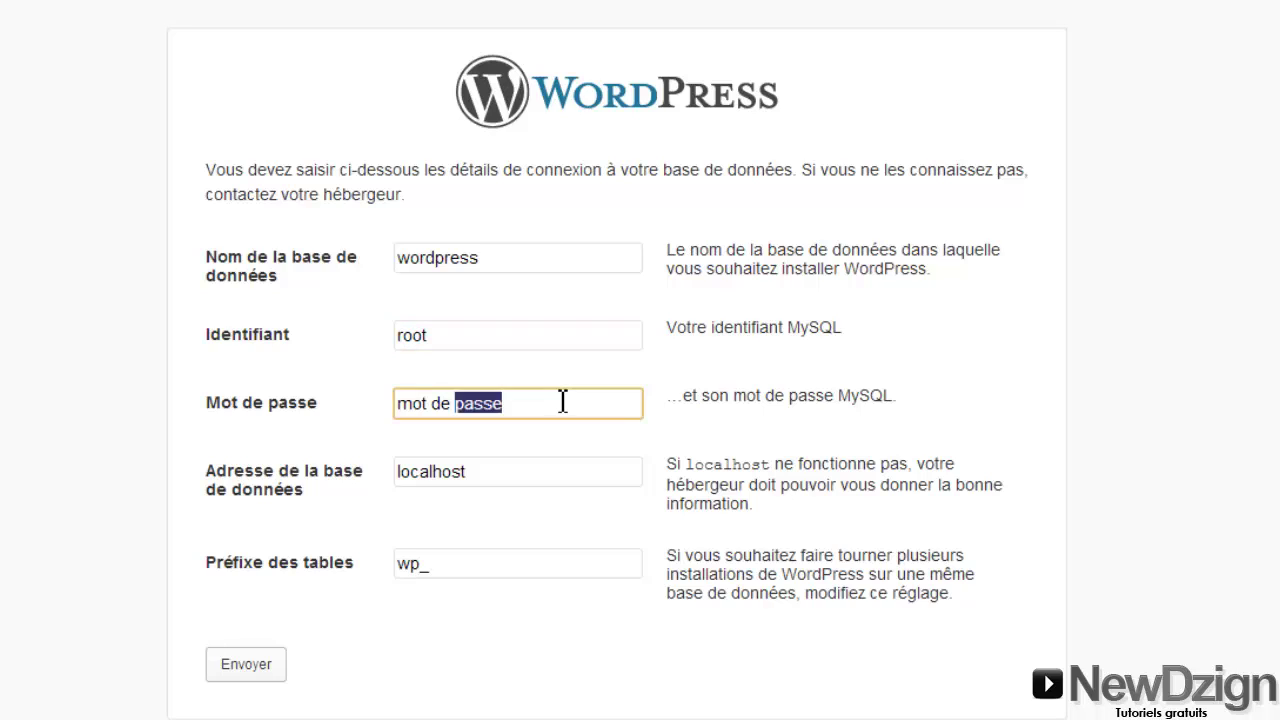
{"action": "key", "text": "BackSpace"}
{"action": "key", "text": "BackSpace"}
{"action": "key", "text": "BackSpace"}
{"action": "key", "text": "BackSpace"}
{"action": "key", "text": "BackSpace"}
{"action": "key", "text": "BackSpace"}
{"action": "key", "text": "BackSpace"}
{"action": "key", "text": "BackSpace"}
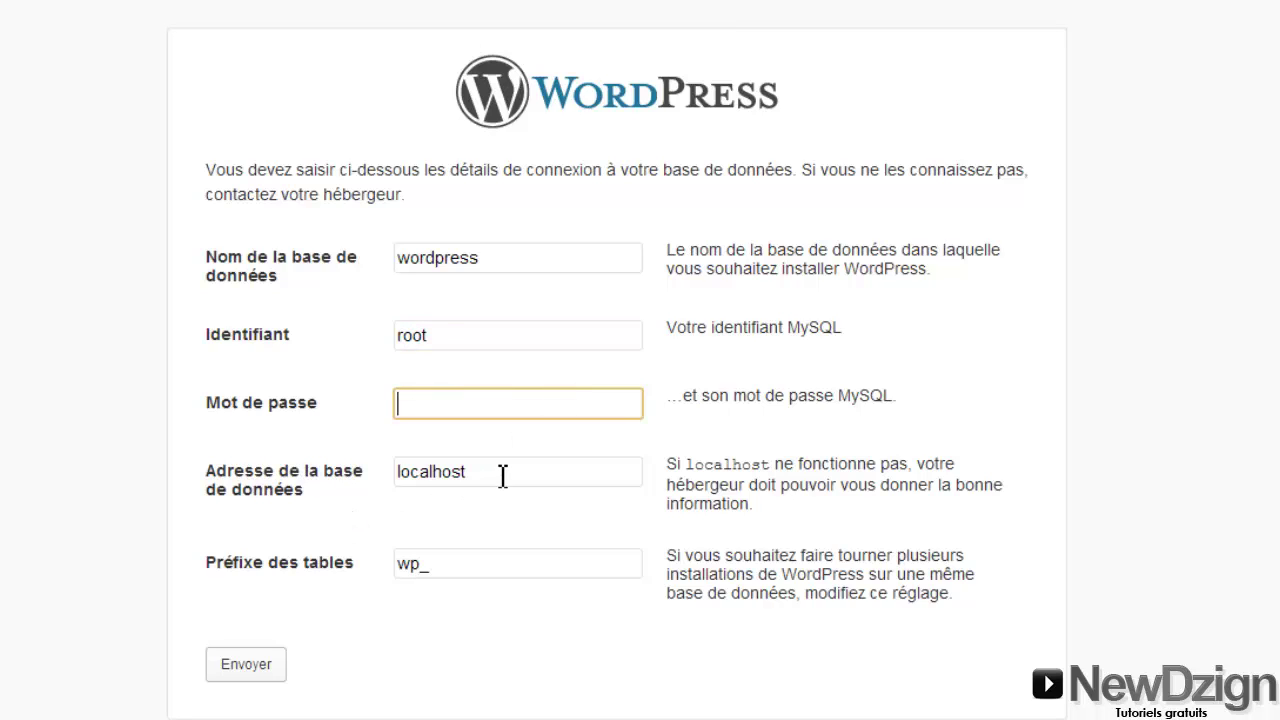
Submit the connection details with host localhost and table prefix wp_, and launch the WordPress installation.
{"action": "left_click_drag", "start_coordinate": [503, 476], "coordinate": [388, 478]}
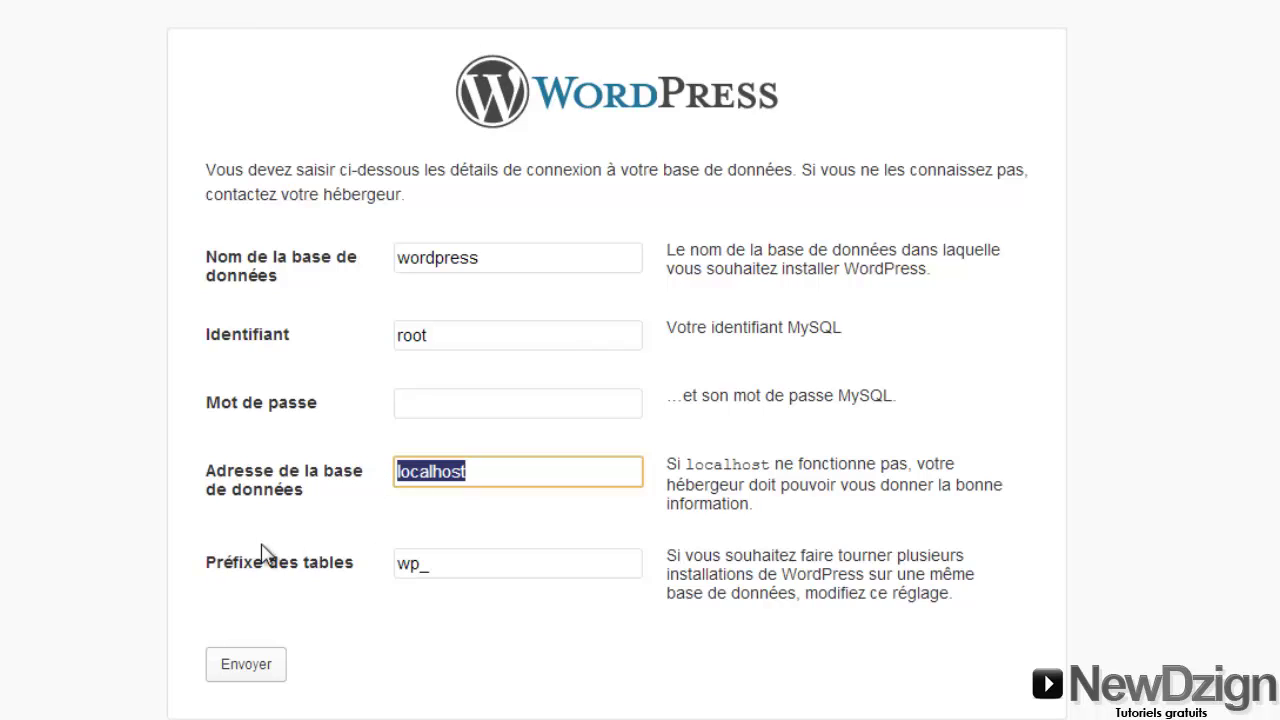
{"action": "left_click_drag", "start_coordinate": [467, 570], "coordinate": [395, 577]}
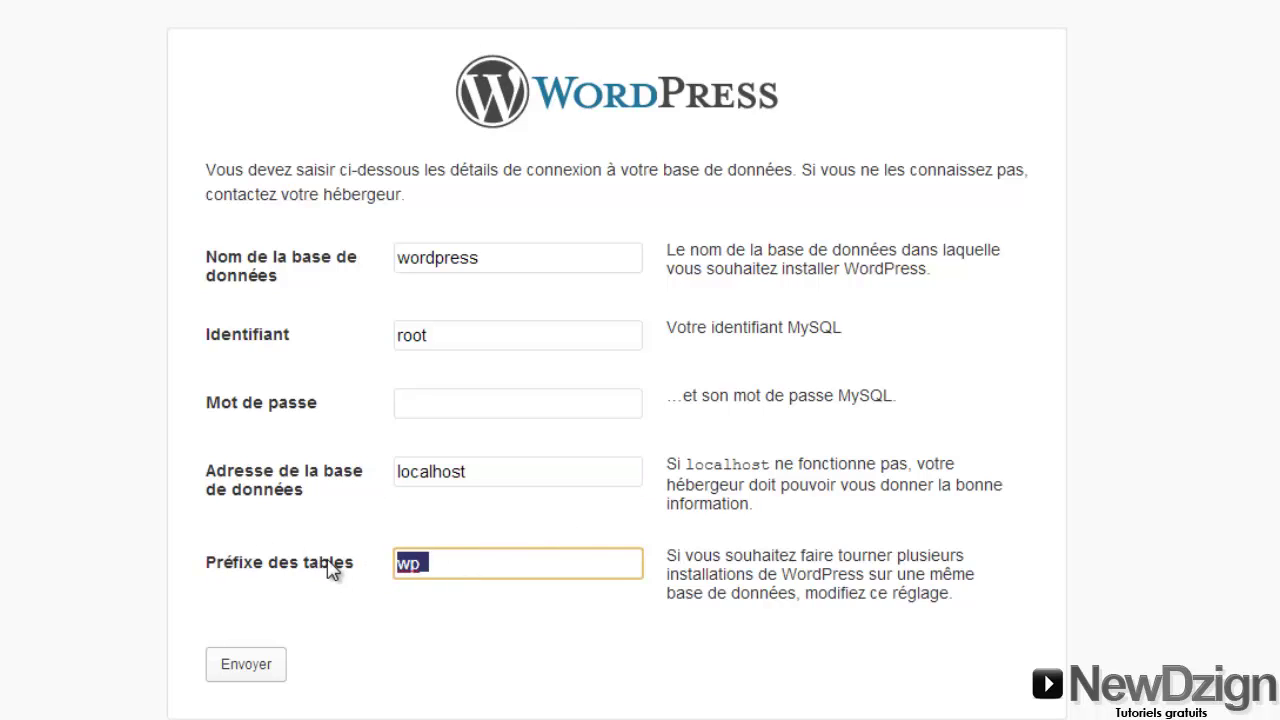
{"action": "left_click", "coordinate": [397, 630]}
{"action": "left_click", "coordinate": [257, 669]}
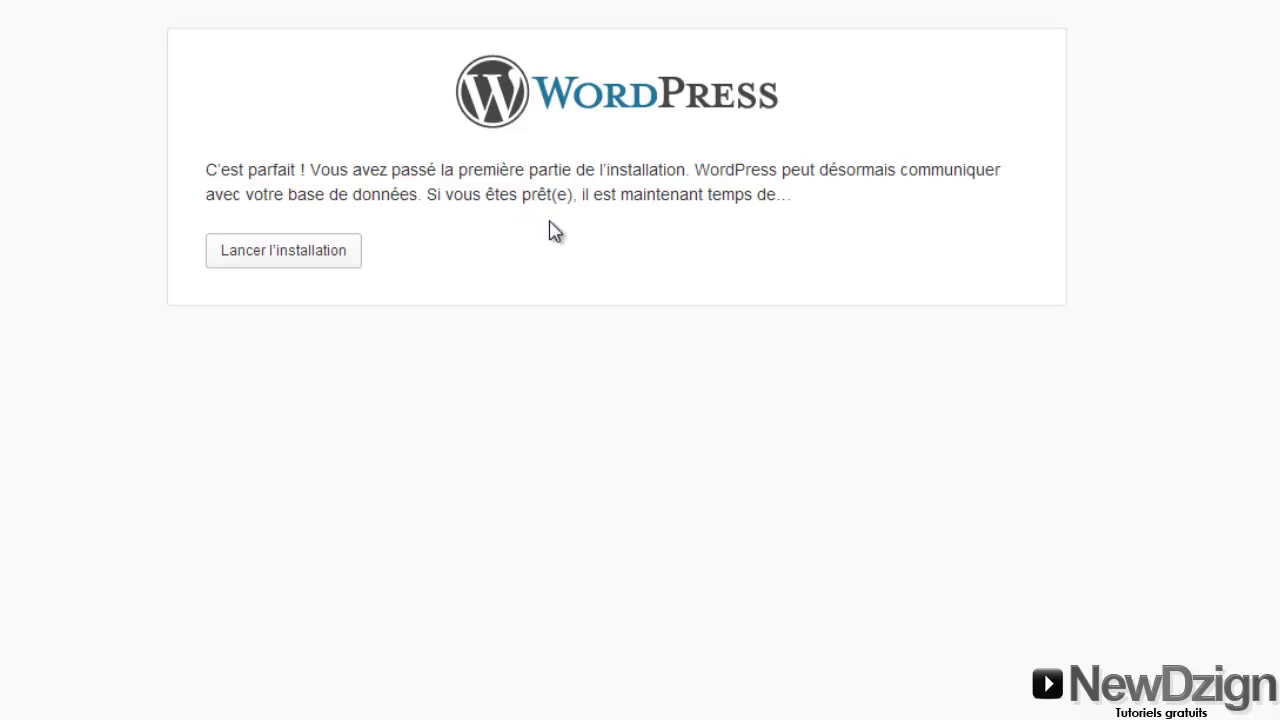
{"action": "left_click", "coordinate": [245, 266]}
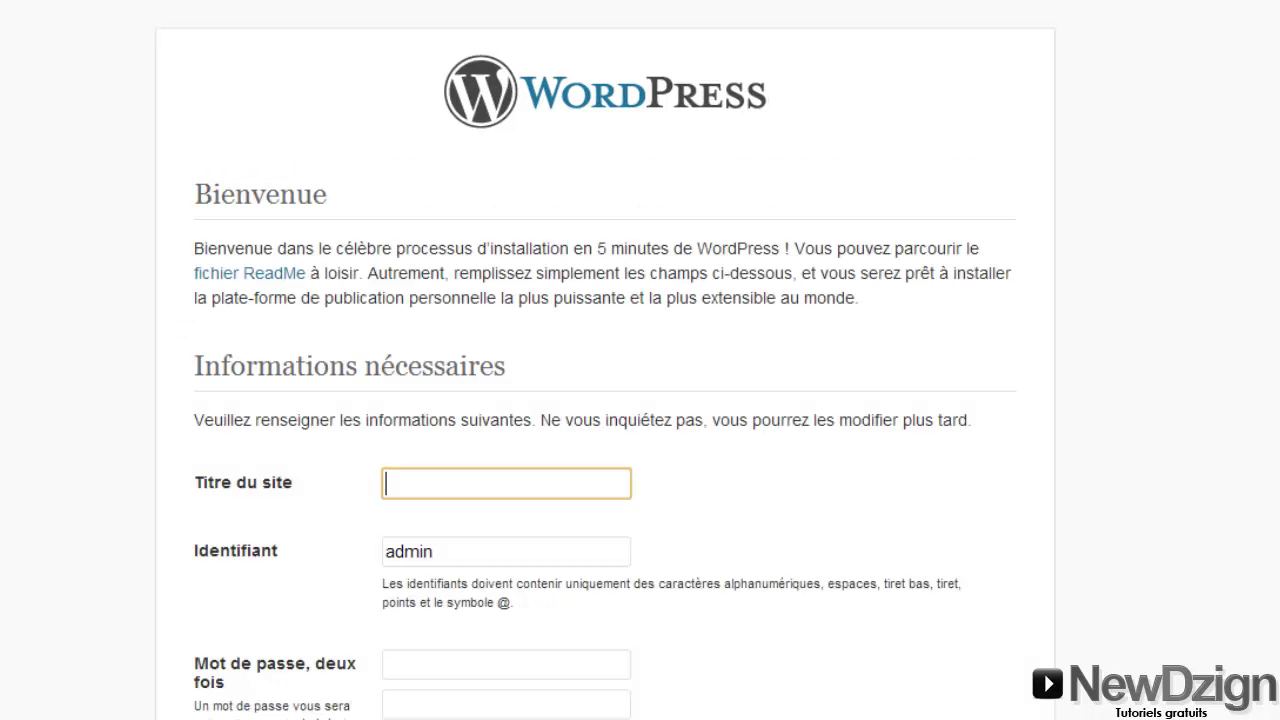
Set the site title to "Mon site" in the installation form.
{"action": "scroll", "coordinate": [640, 400], "scroll_direction": "down", "scroll_amount": 2}
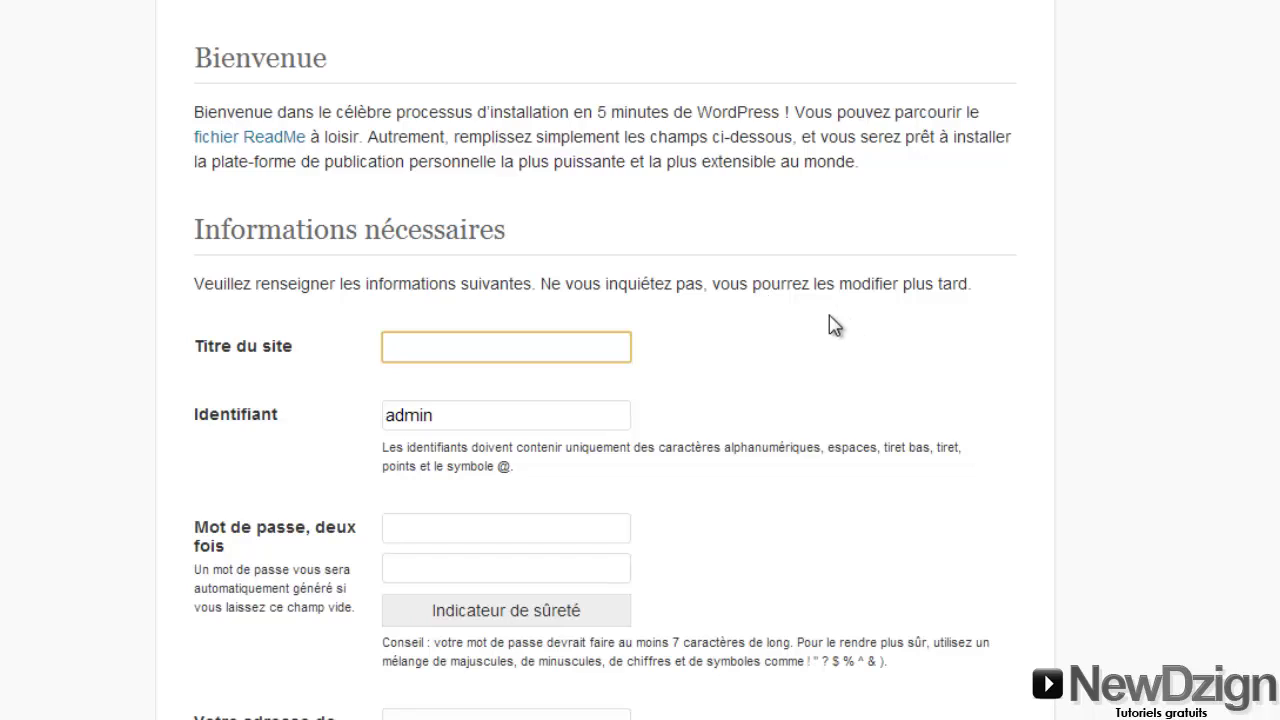
{"action": "left_click", "coordinate": [436, 348]}
{"action": "type", "text": "Mon s"}
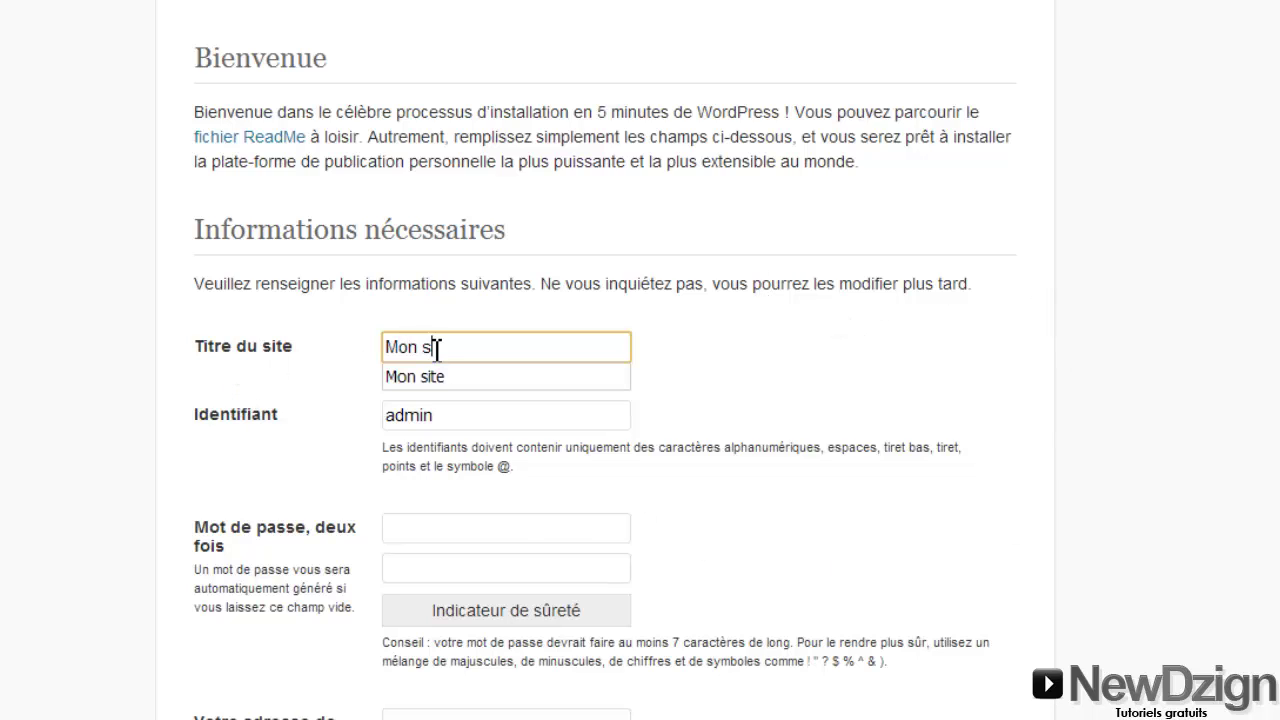
{"action": "type", "text": "ite"}
{"action": "left_click", "coordinate": [797, 338]}
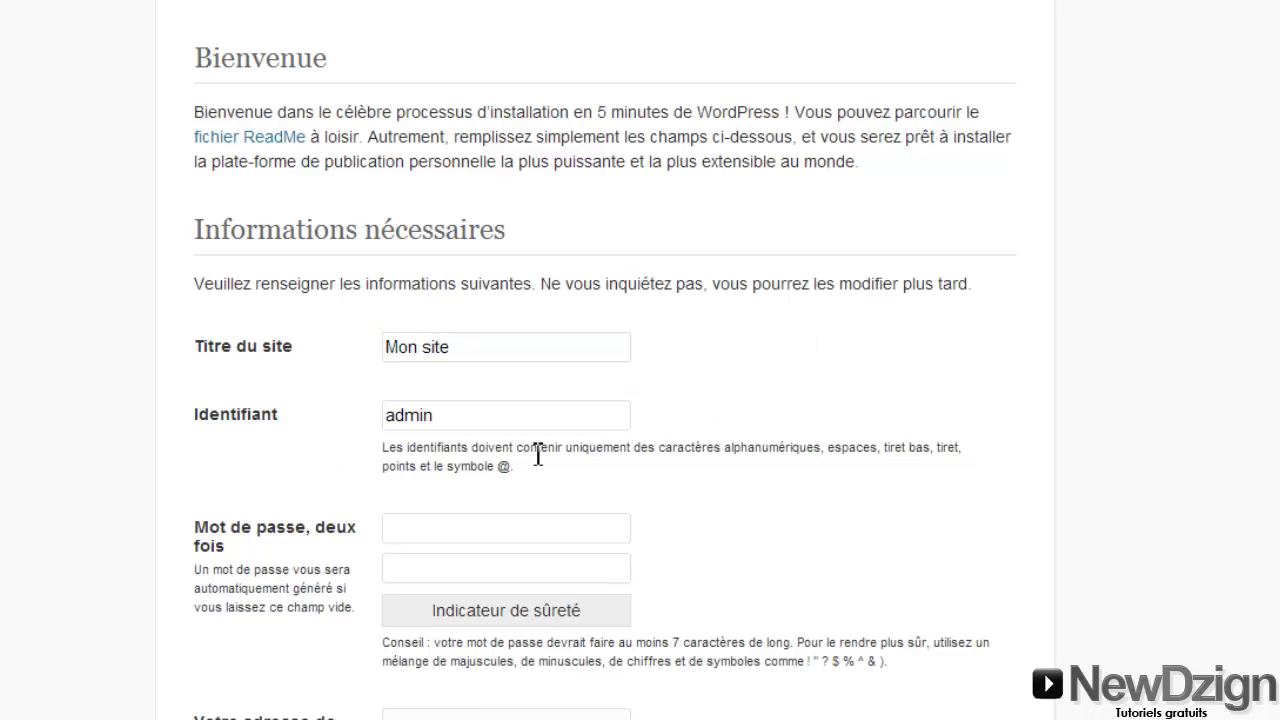
Keep admin as the account username and enter the account password in both password fields.
{"action": "double_click", "coordinate": [441, 414]}
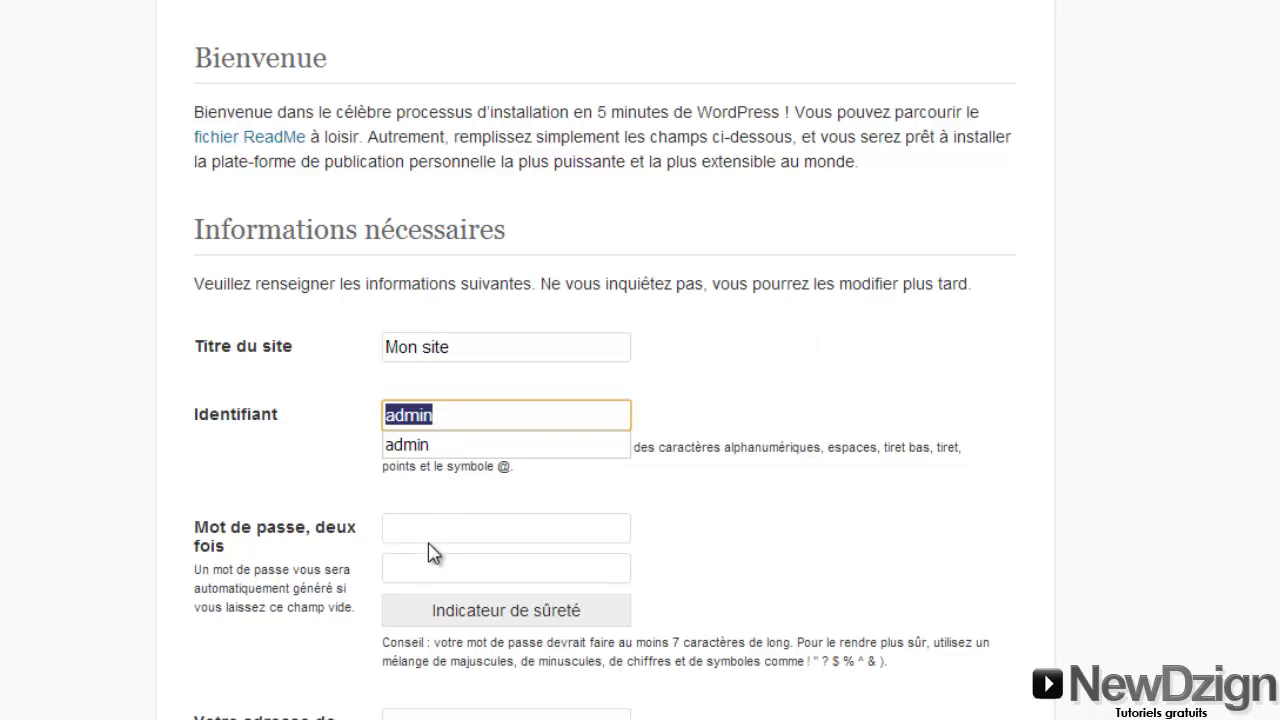
{"action": "left_click", "coordinate": [438, 527]}
{"action": "type", "text": "••"}
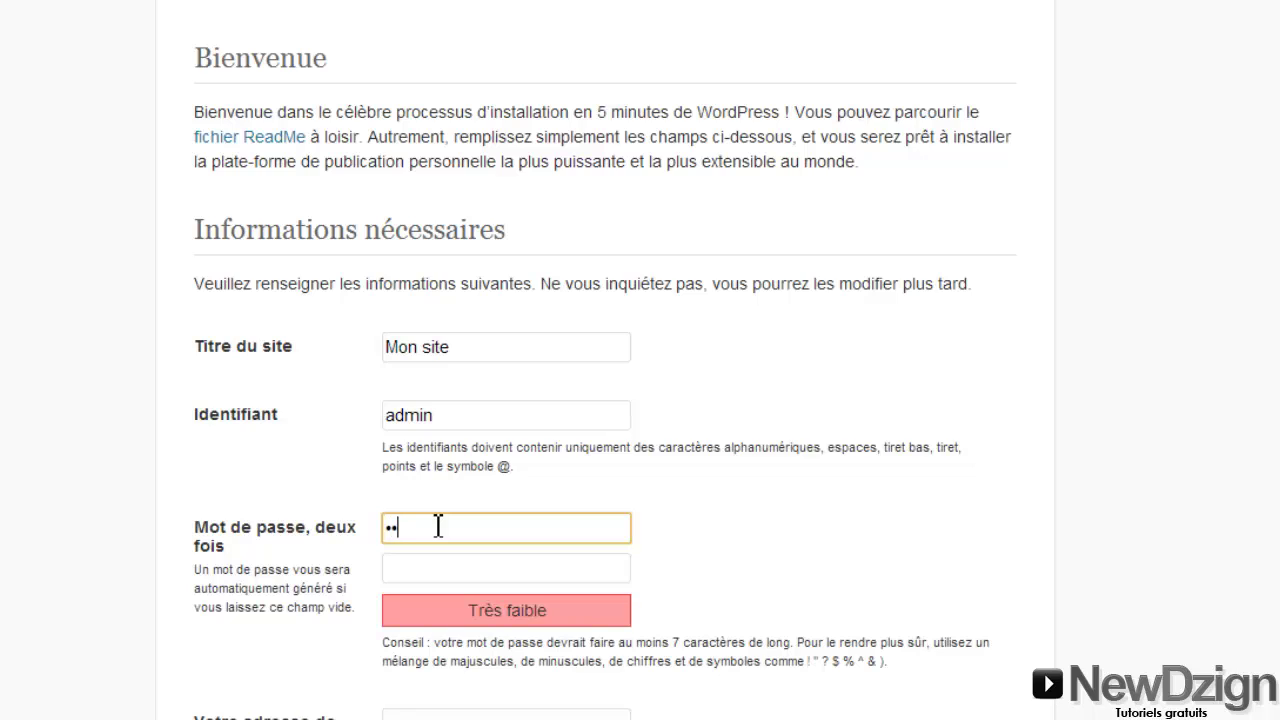
{"action": "type", "text": "••"}
{"action": "left_click", "coordinate": [428, 576]}
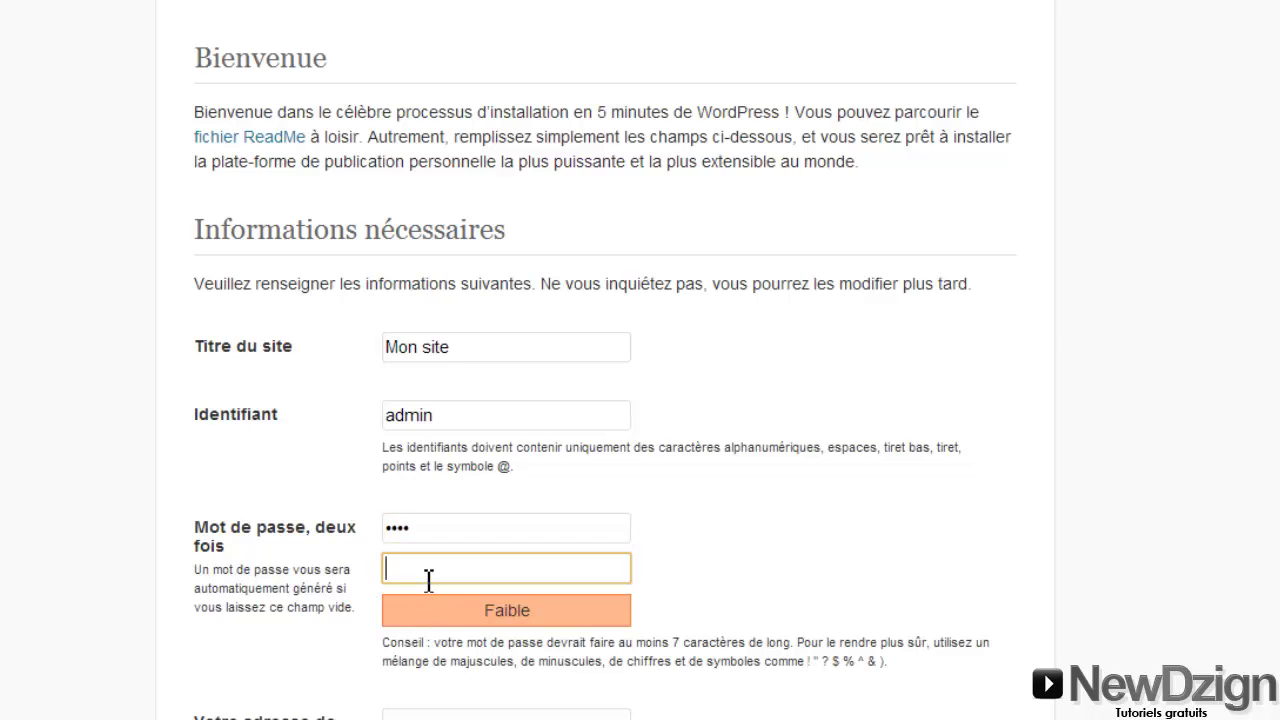
{"action": "type", "text": "••••"}
Fill in the administrator's e-mail address, leave search engine indexing enabled and install WordPress.
{"action": "scroll", "coordinate": [1136, 600], "scroll_direction": "down", "scroll_amount": 2}
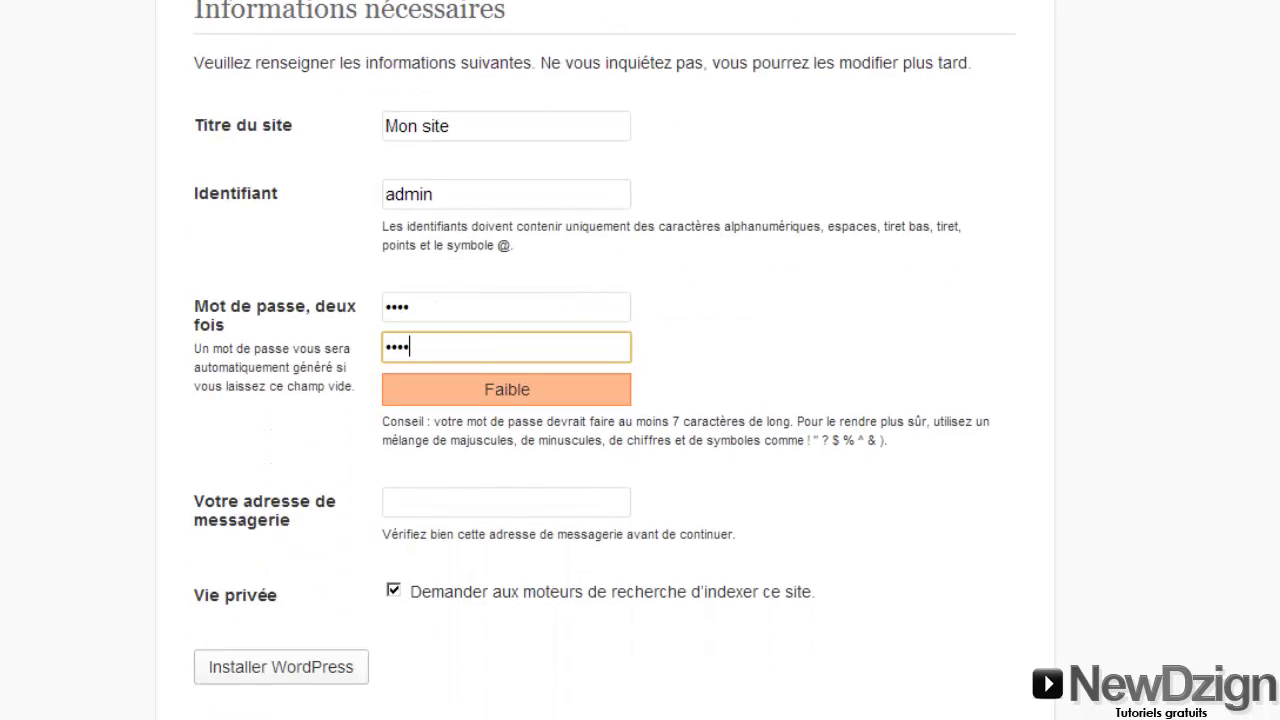
{"action": "left_click", "coordinate": [414, 500]}
{"action": "left_click", "coordinate": [414, 530]}
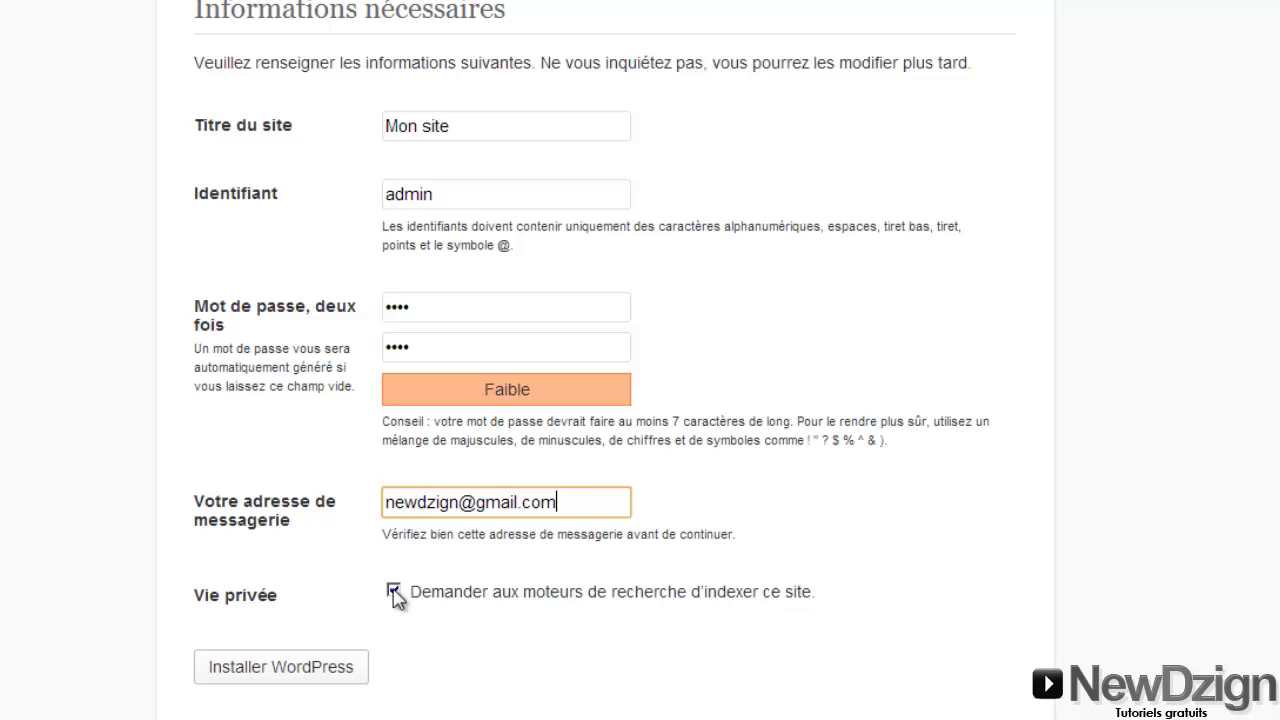
{"action": "left_click", "coordinate": [328, 672]}
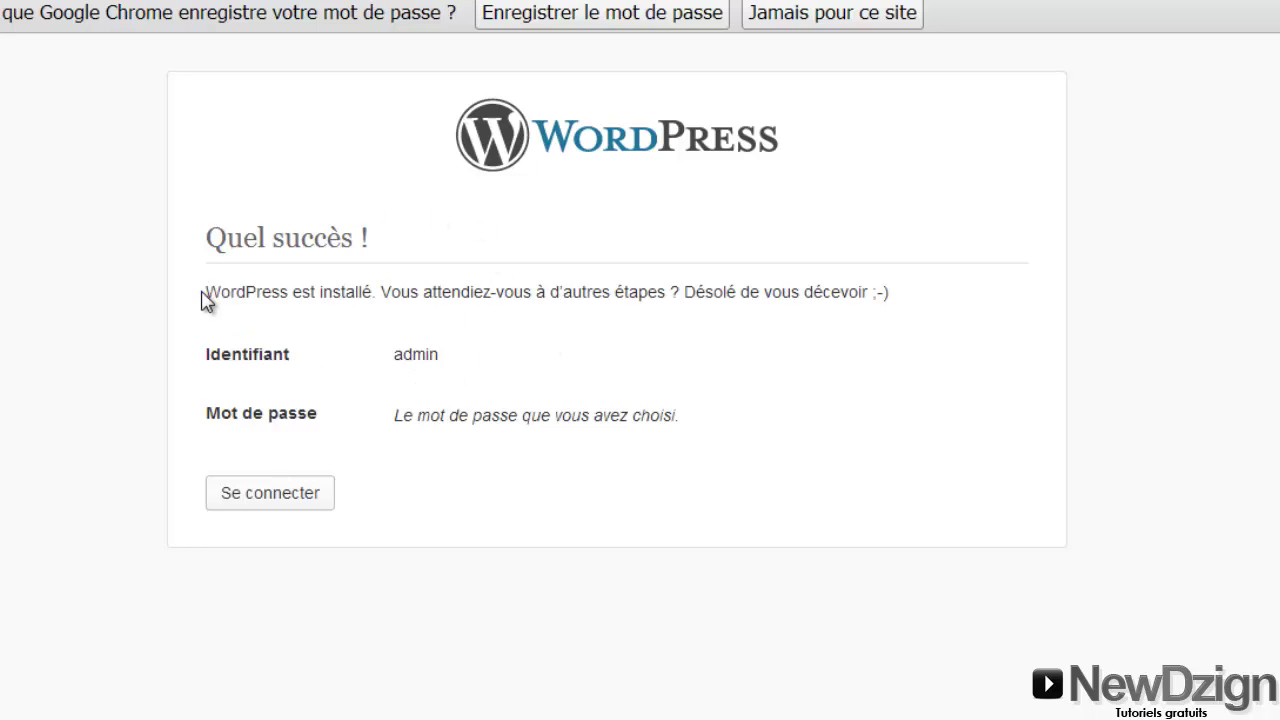
Read the installation success message and proceed to the WordPress login page.
{"action": "left_click_drag", "start_coordinate": [206, 292], "coordinate": [304, 322]}
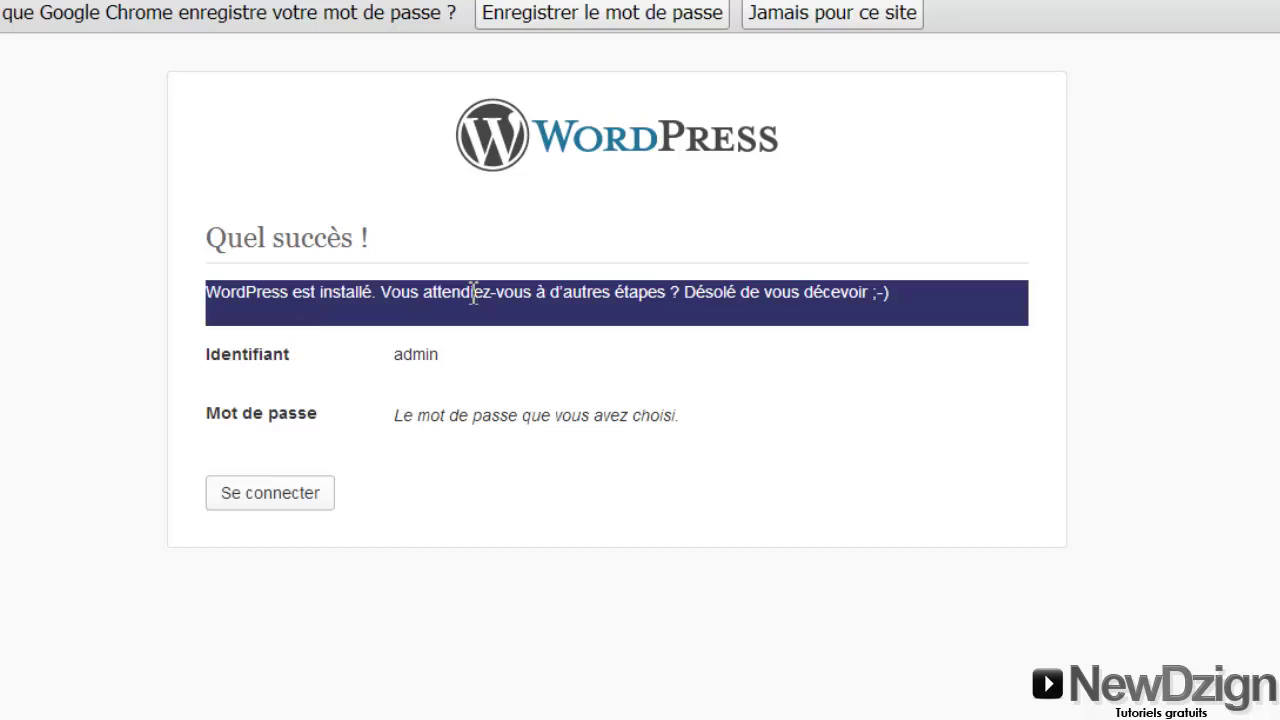
{"action": "left_click", "coordinate": [441, 255]}
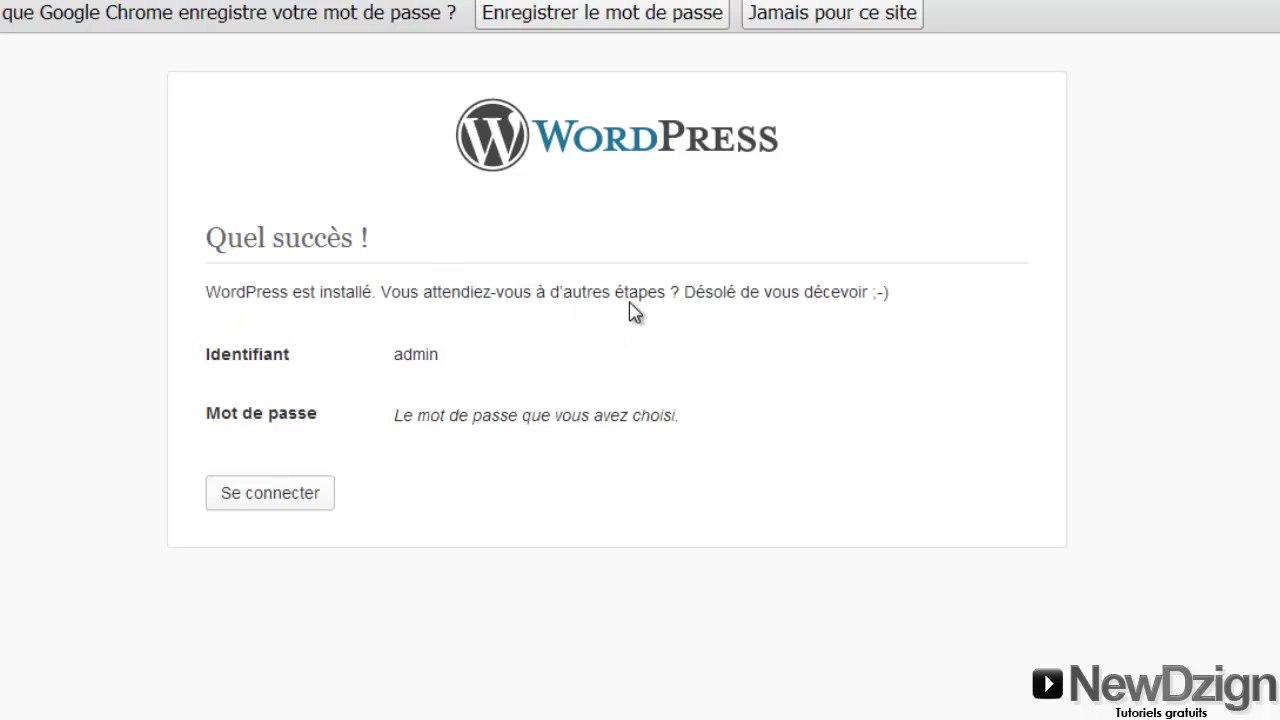
{"action": "left_click_drag", "start_coordinate": [903, 304], "coordinate": [677, 292]}
{"action": "left_click", "coordinate": [530, 220]}
{"action": "left_click", "coordinate": [278, 505]}
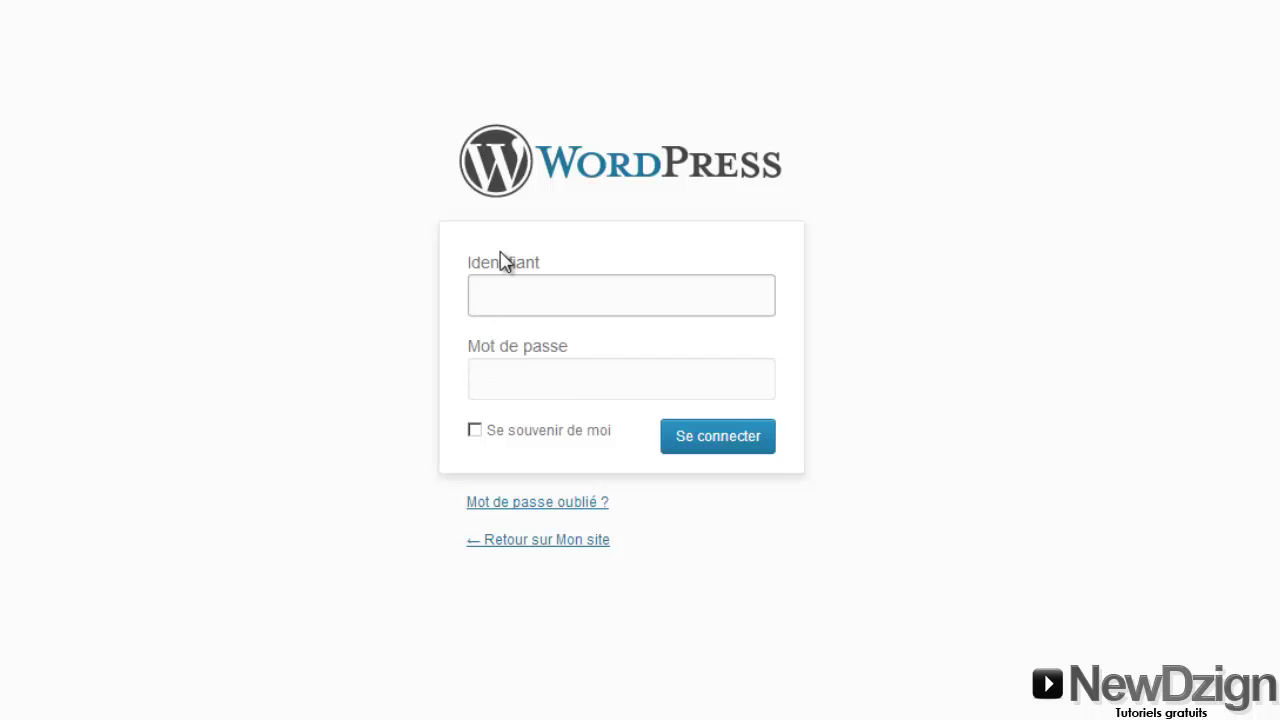
Log in to the WordPress dashboard as admin with the account password.
{"action": "left_click", "coordinate": [503, 294]}
{"action": "left_click", "coordinate": [503, 330]}
{"action": "left_click", "coordinate": [503, 381]}
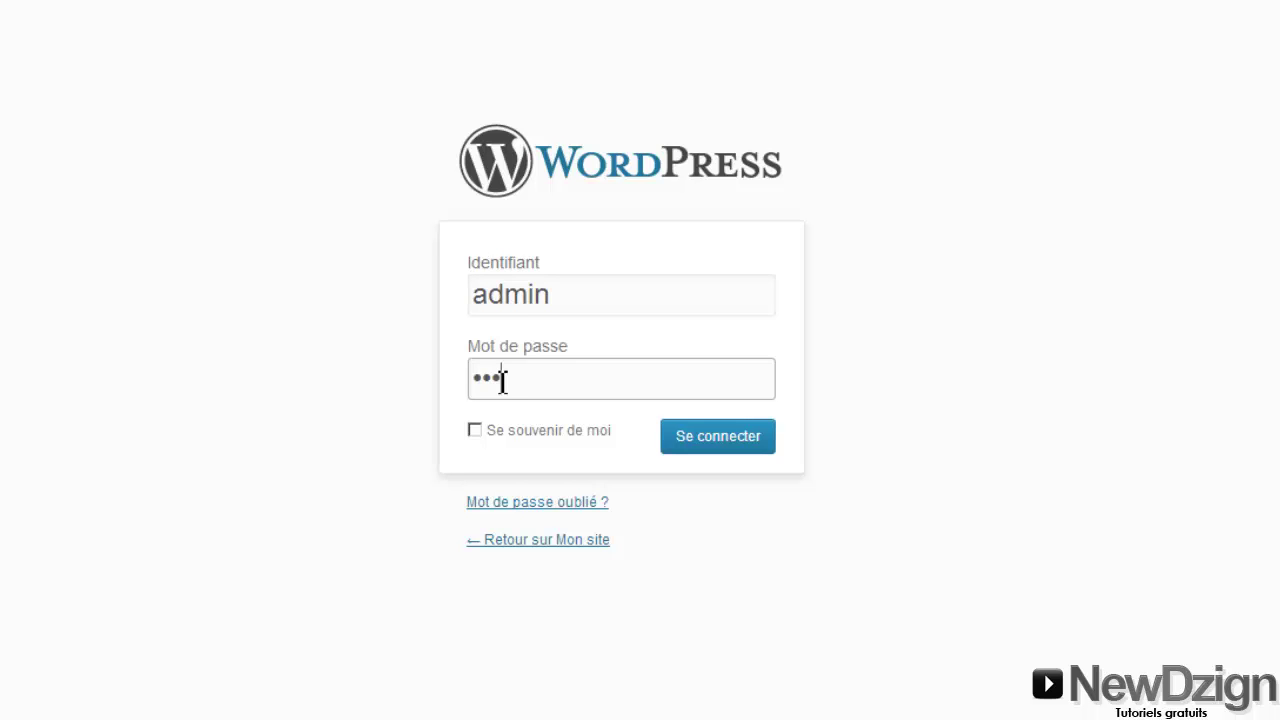
{"action": "left_click", "coordinate": [742, 440]}
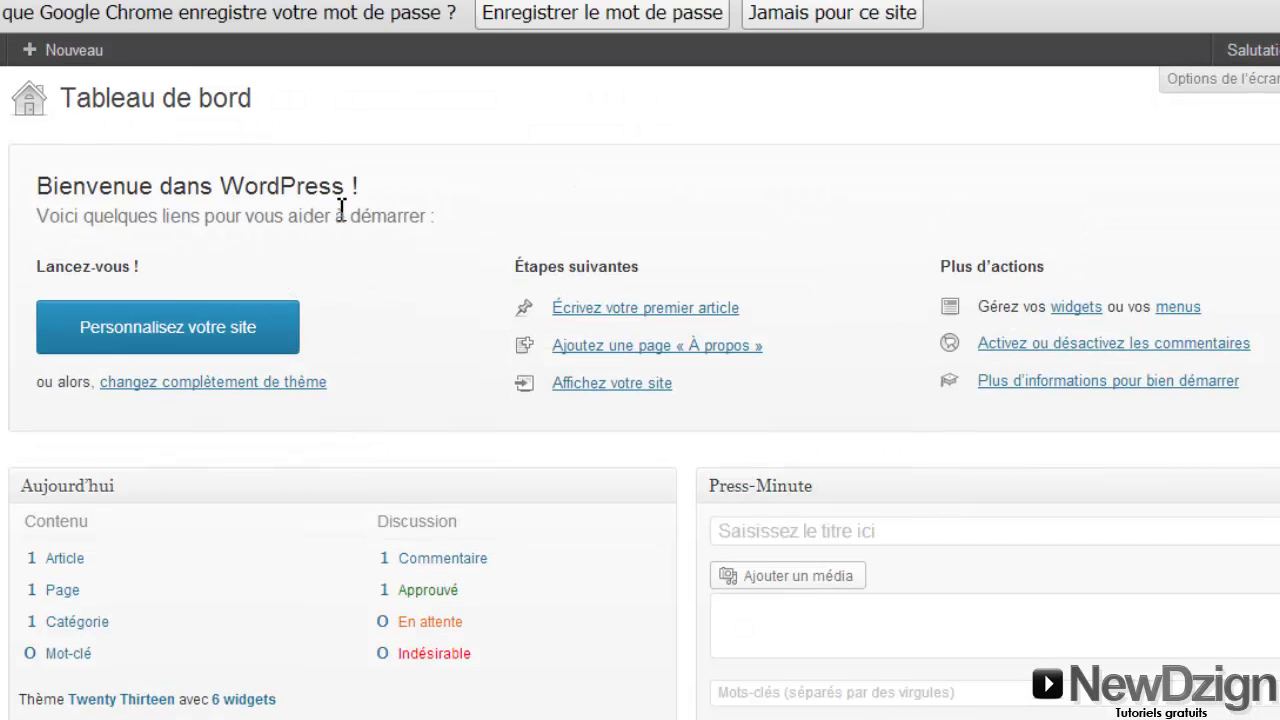
Open the new site's public front page from the dashboard in a separate tab and look it over.
{"action": "mouse_move", "coordinate": [0, 404]}
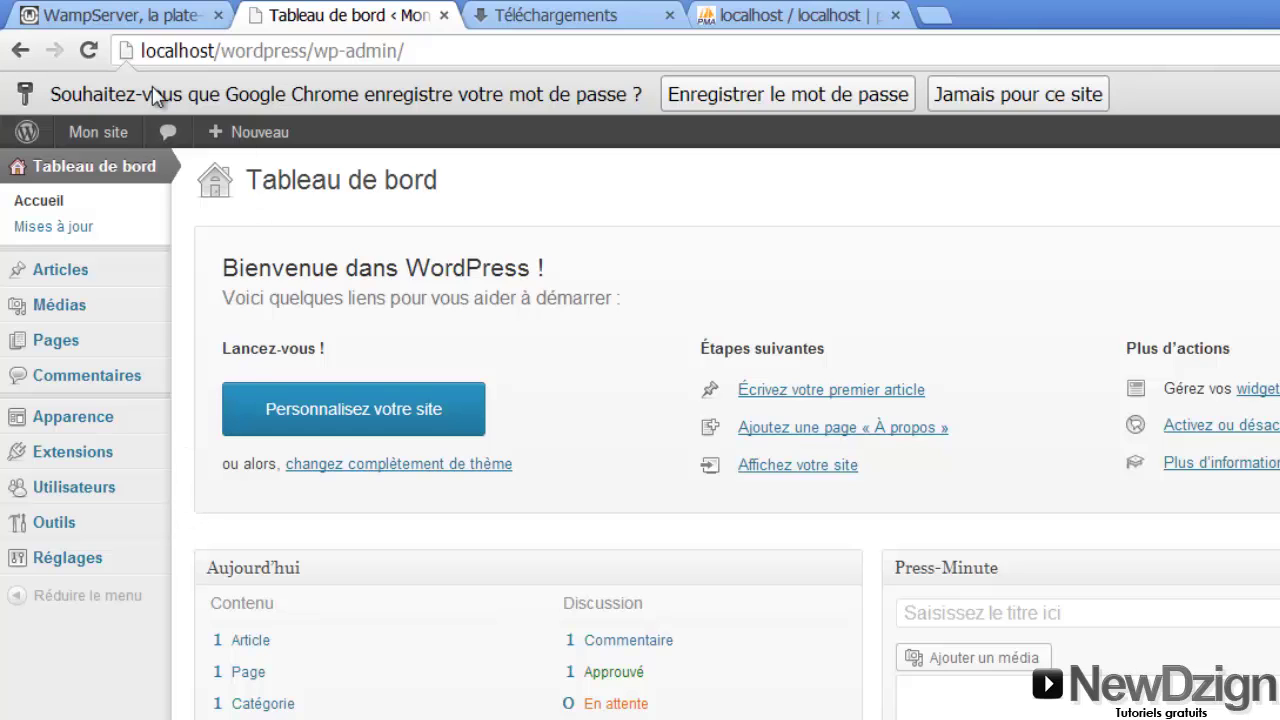
{"action": "mouse_move", "coordinate": [100, 137]}
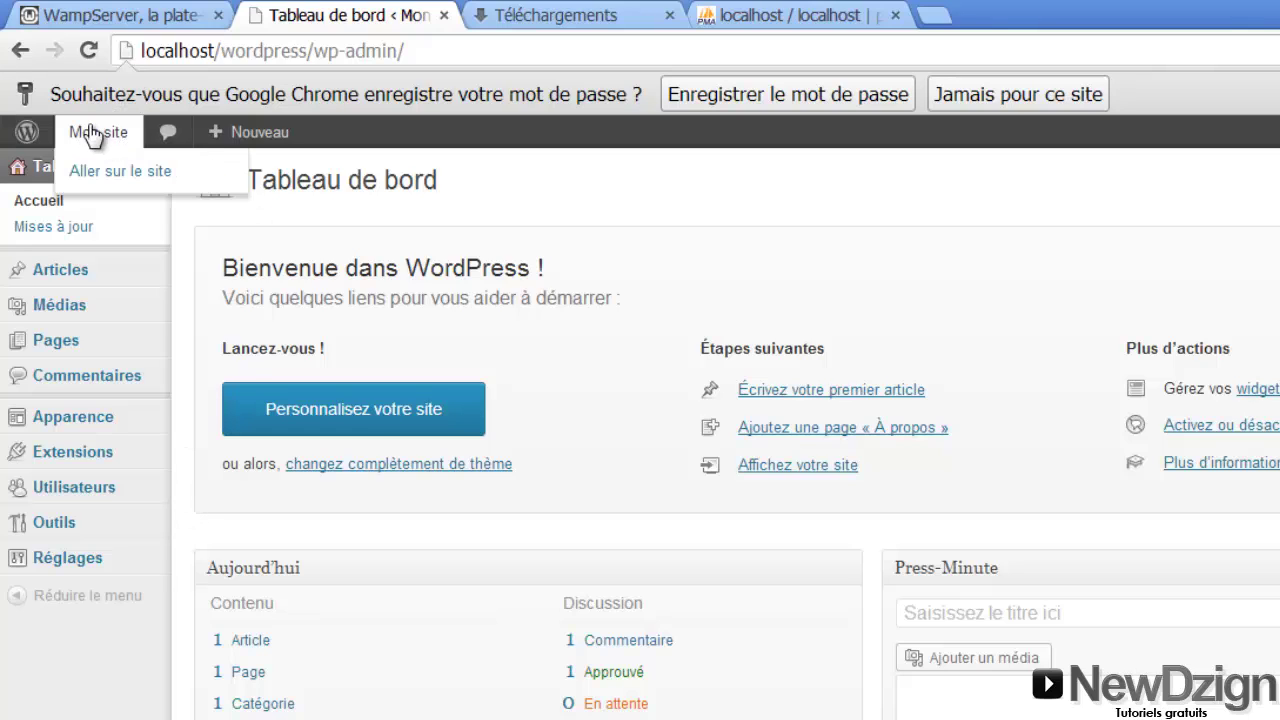
{"action": "middle_click", "coordinate": [92, 177]}
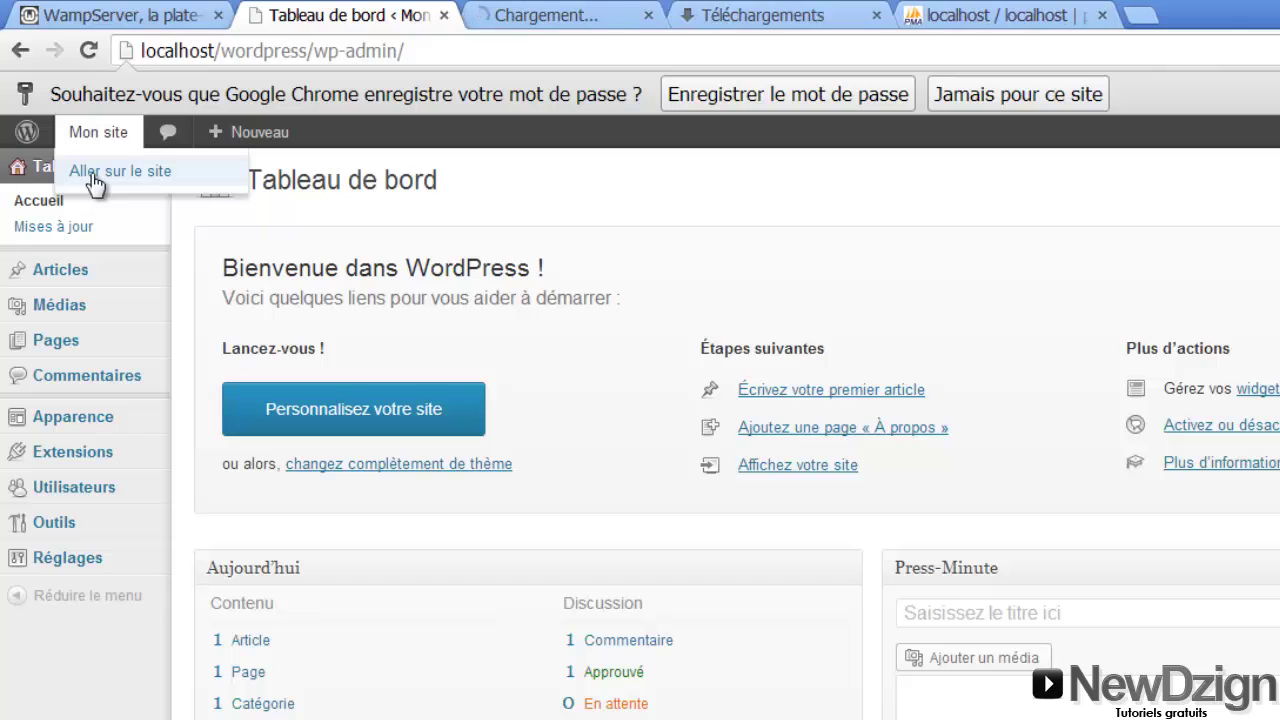
{"action": "left_click", "coordinate": [580, 15]}
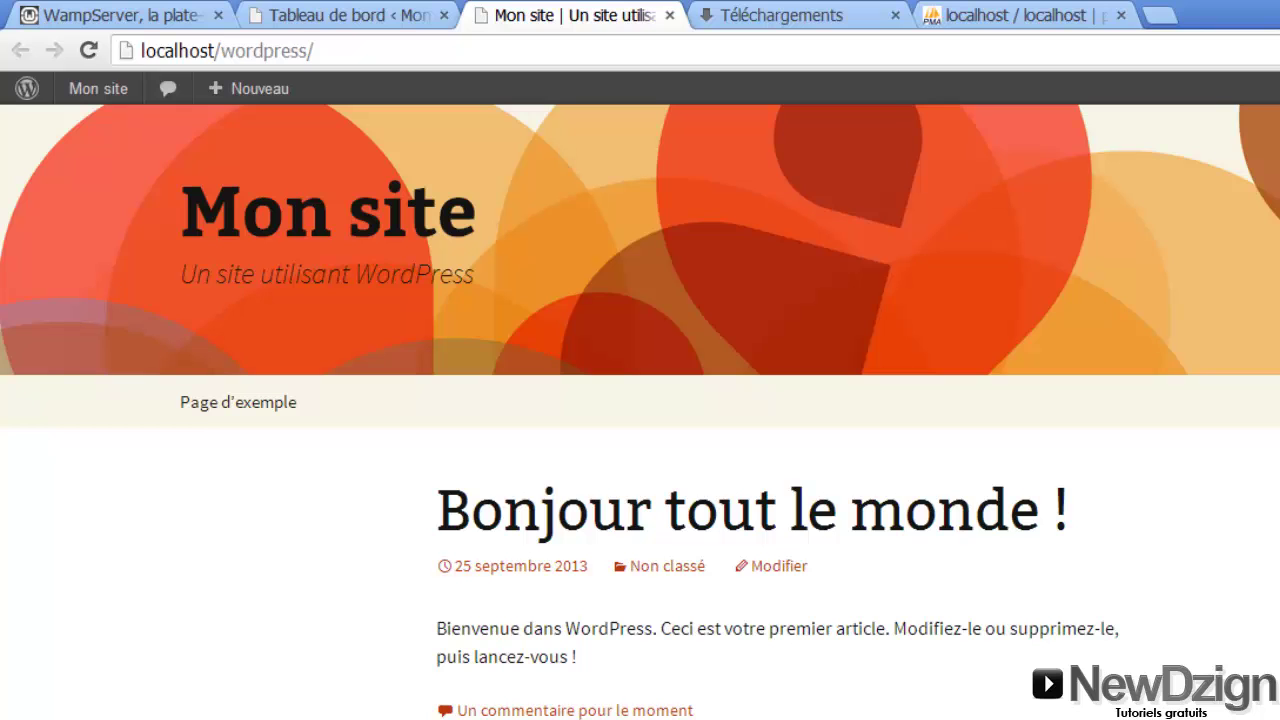
{"action": "scroll", "coordinate": [640, 400], "scroll_direction": "down", "scroll_amount": 5}
{"action": "scroll", "coordinate": [640, 400], "scroll_direction": "up", "scroll_amount": 5}
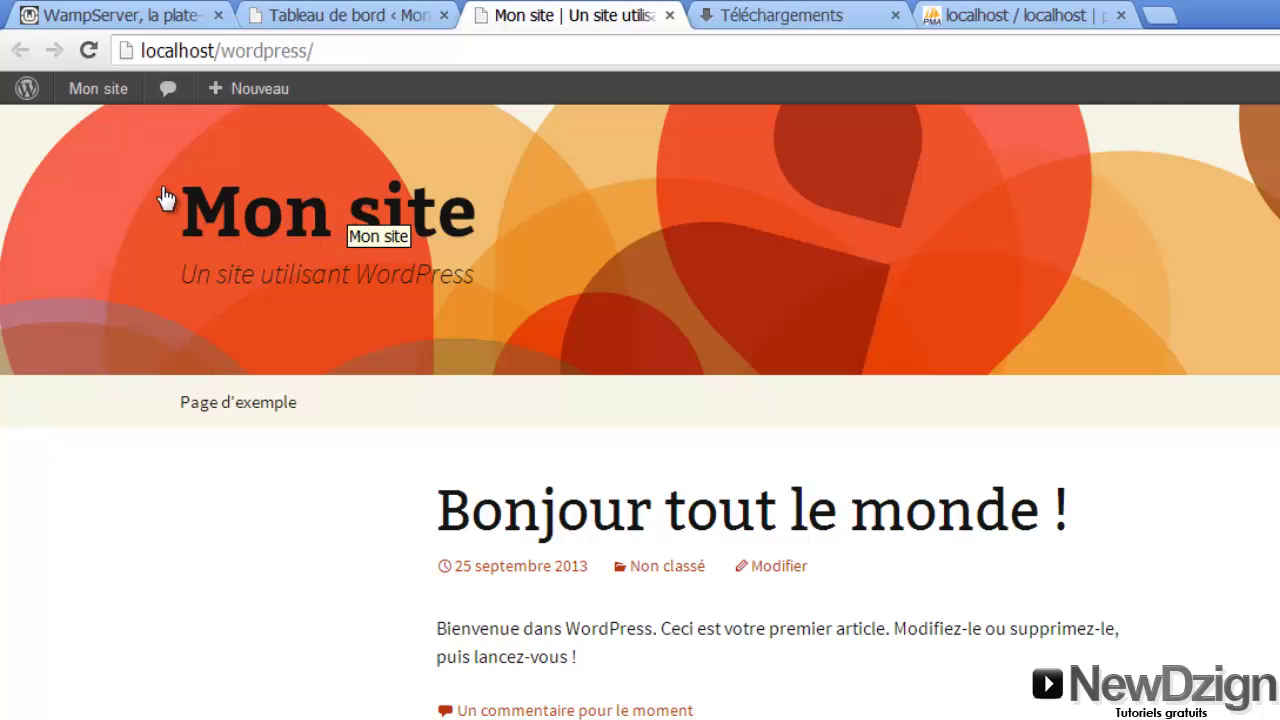
{"action": "scroll", "coordinate": [310, 428], "scroll_direction": "down", "scroll_amount": 4}
{"action": "scroll", "coordinate": [310, 428], "scroll_direction": "up", "scroll_amount": 4}
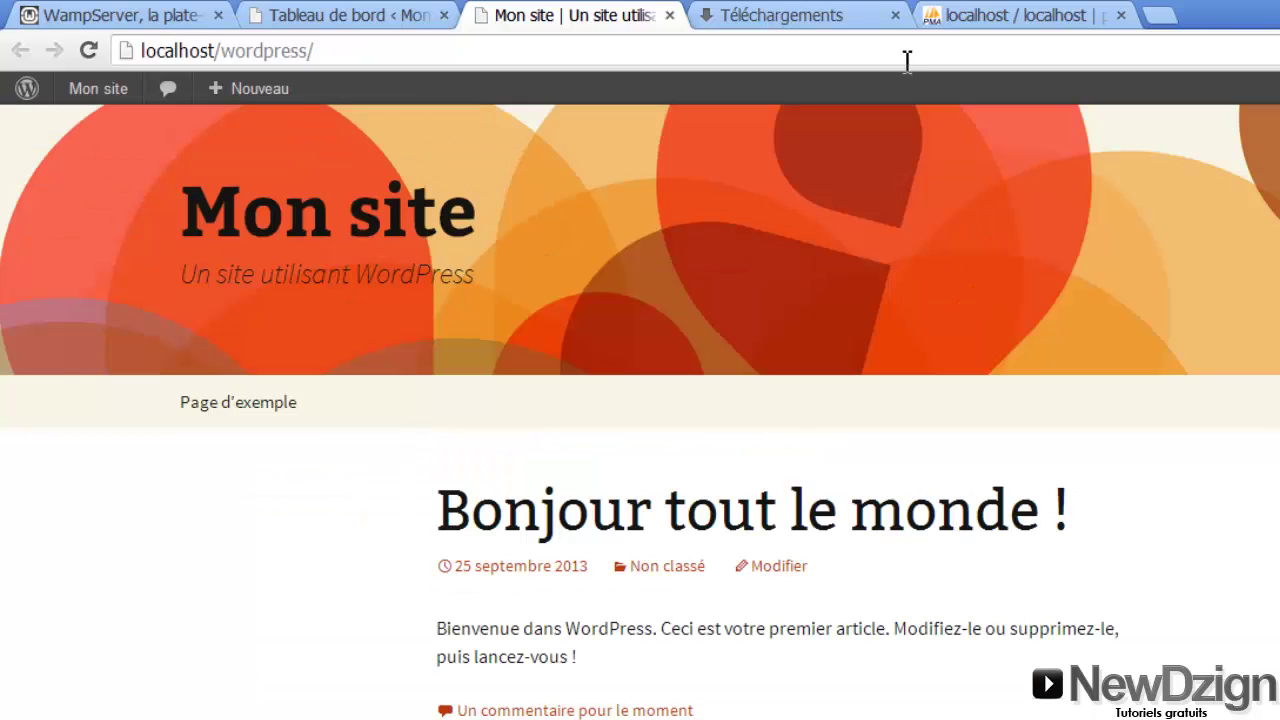
Return to the dashboard, open the theme management page and review the current and available themes.
{"action": "left_click", "coordinate": [352, 22]}
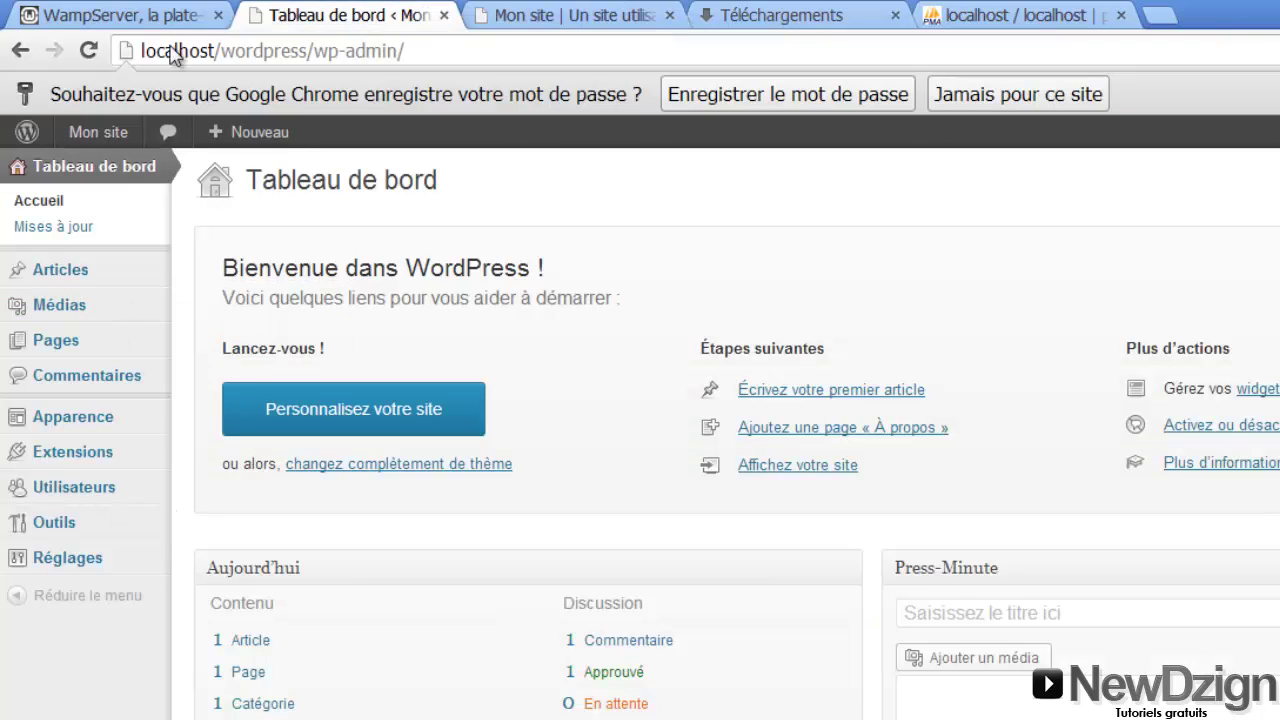
{"action": "mouse_move", "coordinate": [108, 428]}
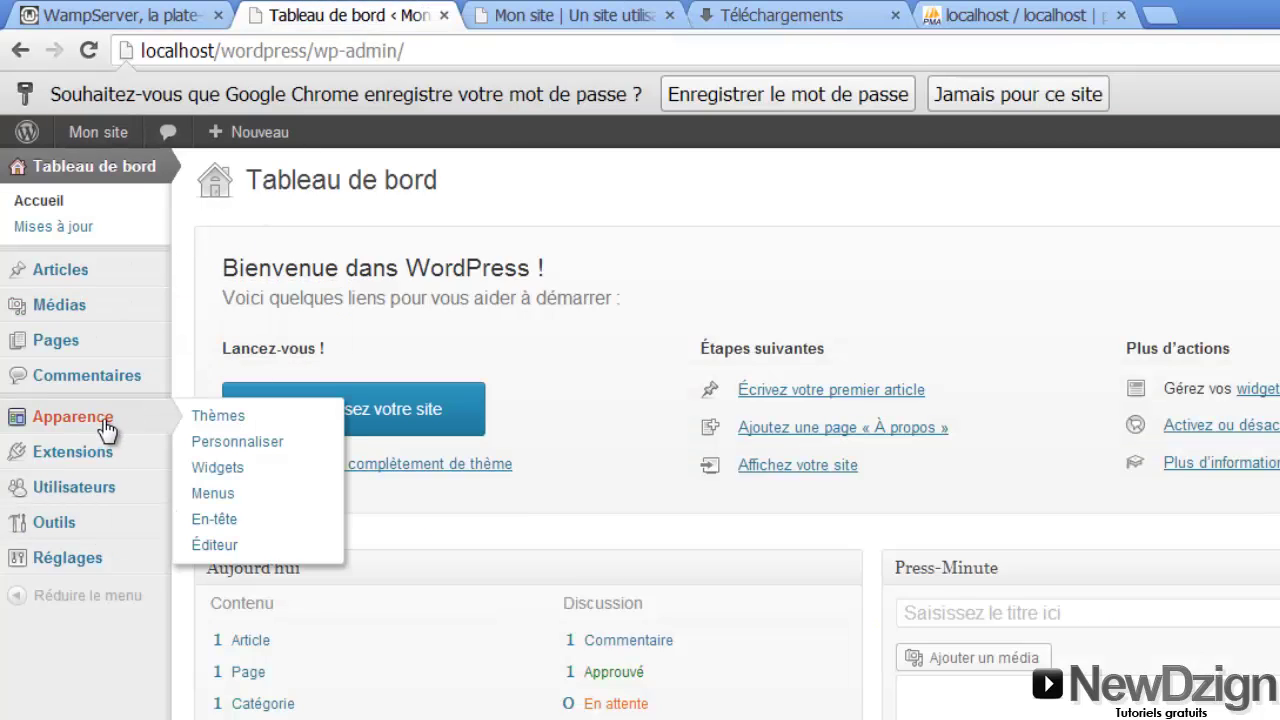
{"action": "left_click", "coordinate": [203, 427]}
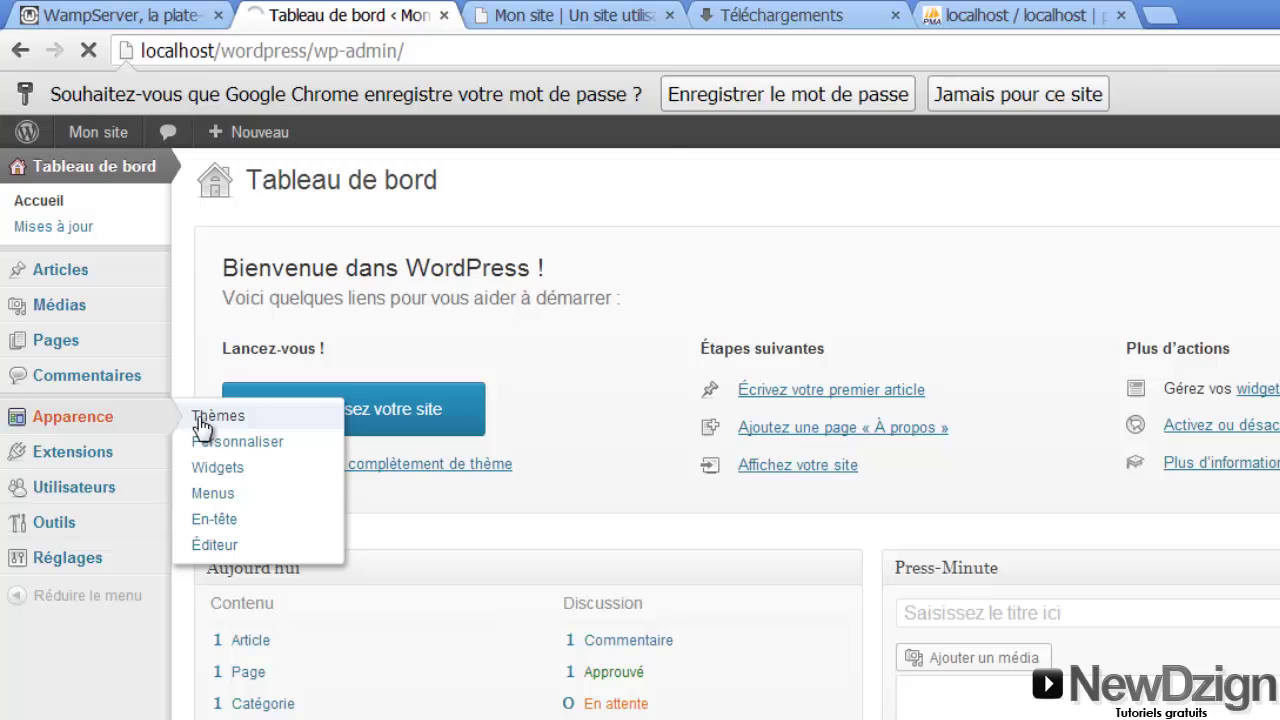
{"action": "scroll", "coordinate": [937, 243], "scroll_direction": "down", "scroll_amount": 3}
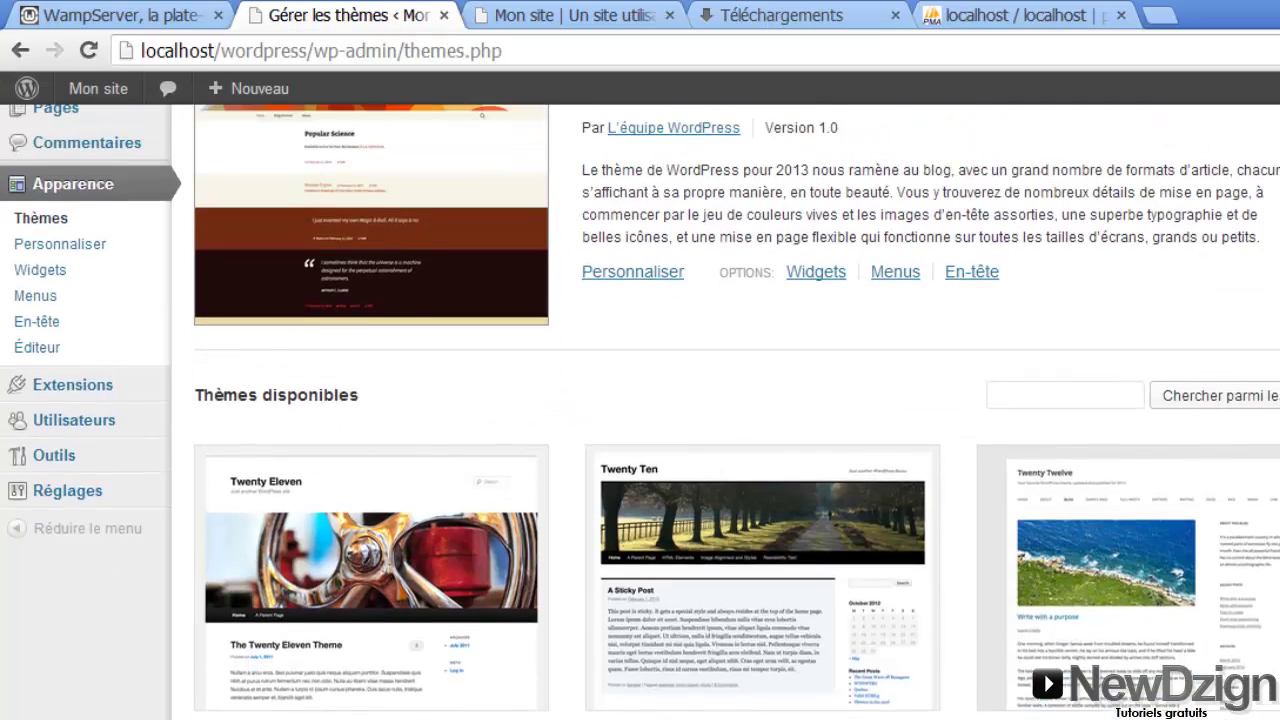
{"action": "scroll", "coordinate": [937, 243], "scroll_direction": "up", "scroll_amount": 3}
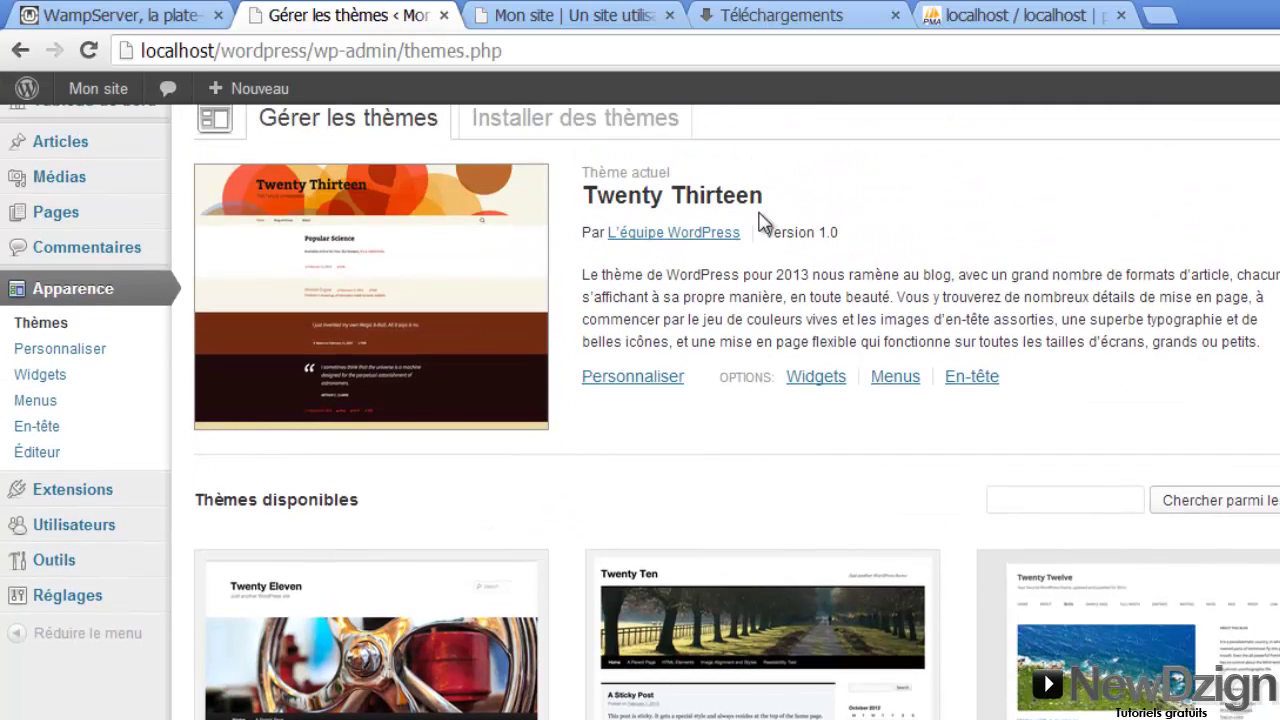
{"action": "scroll", "coordinate": [760, 220], "scroll_direction": "down", "scroll_amount": 3}
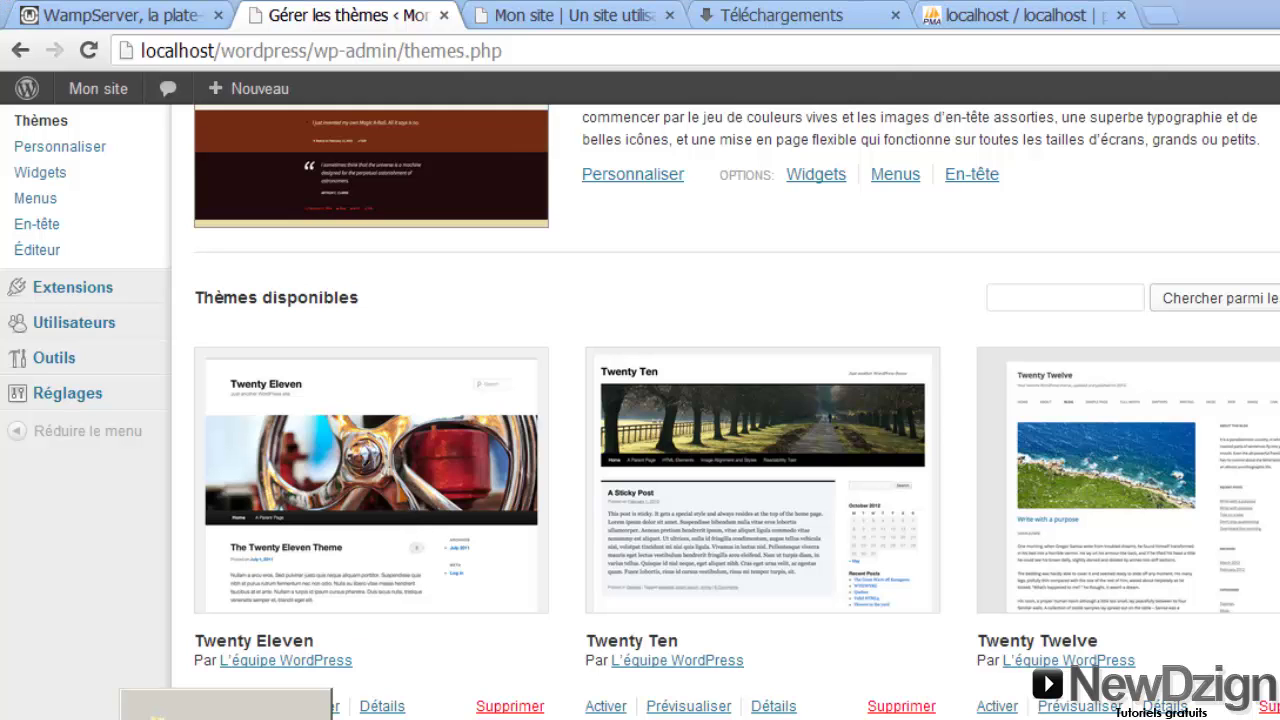
Switch to the file explorer's www folder and open the folder wordpress\wp-content\themes.
{"action": "left_click", "coordinate": [225, 704]}
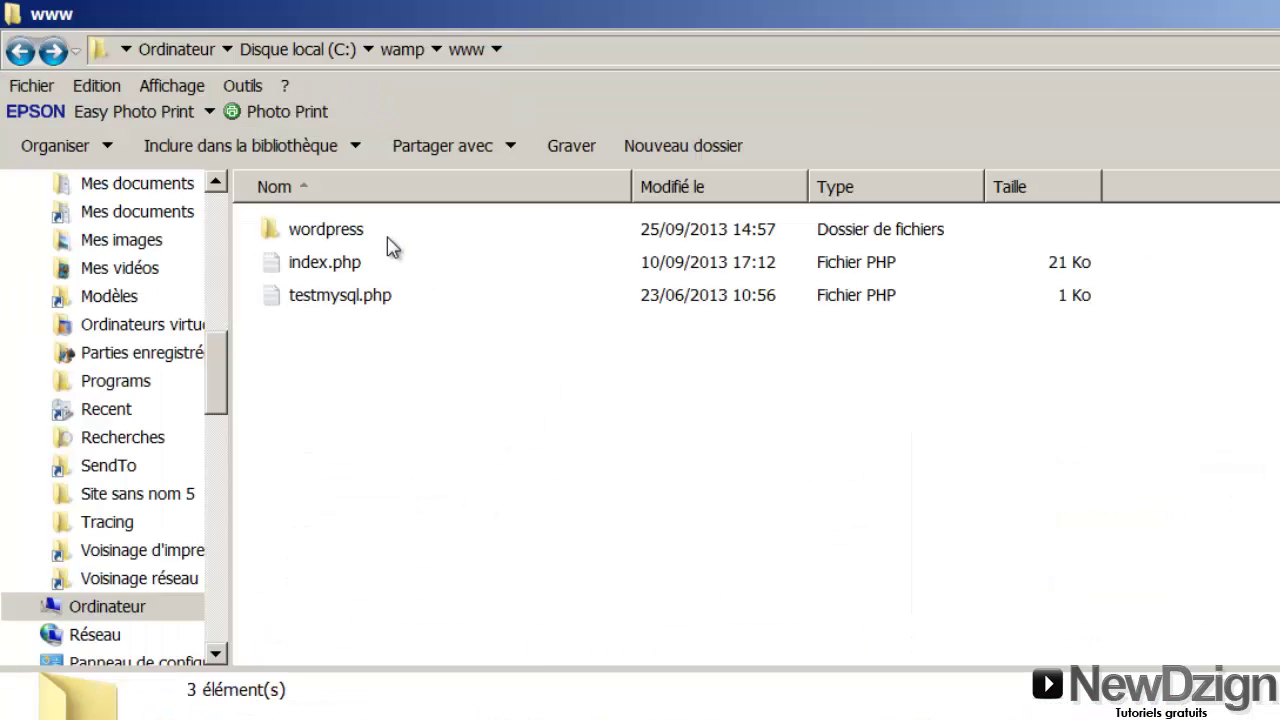
{"action": "double_click", "coordinate": [301, 240]}
{"action": "double_click", "coordinate": [330, 266]}
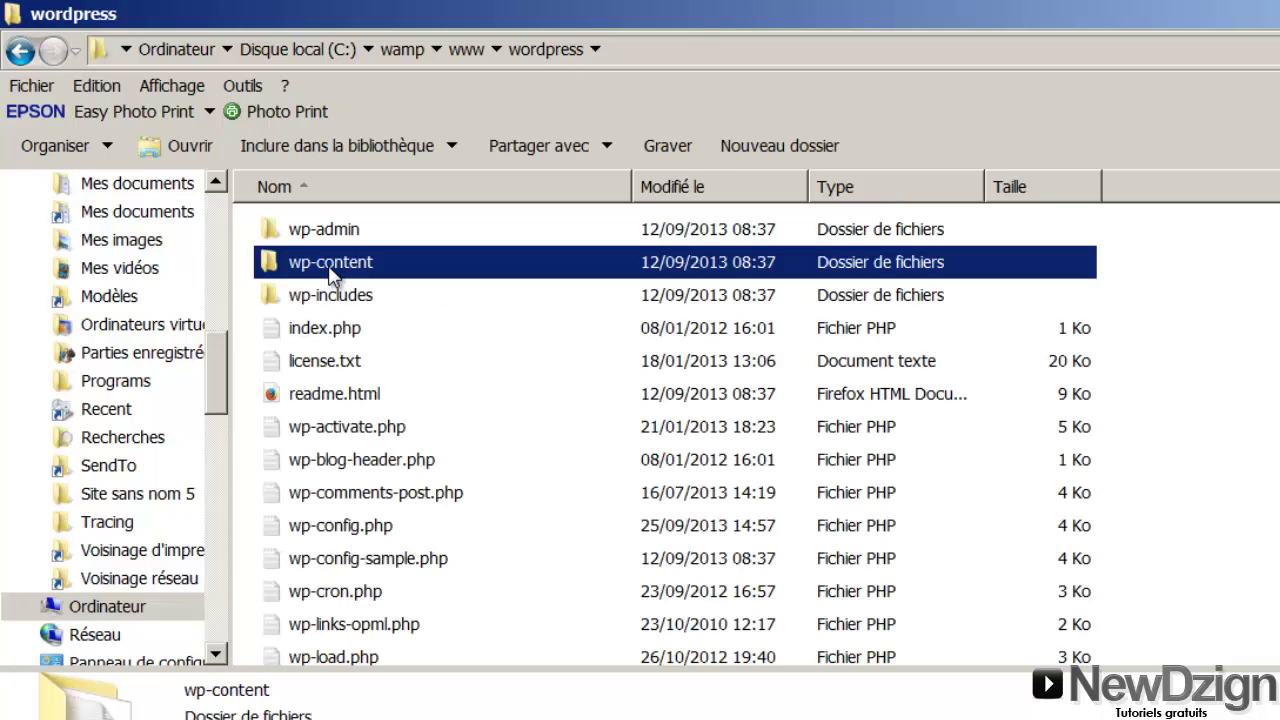
{"action": "double_click", "coordinate": [318, 298]}
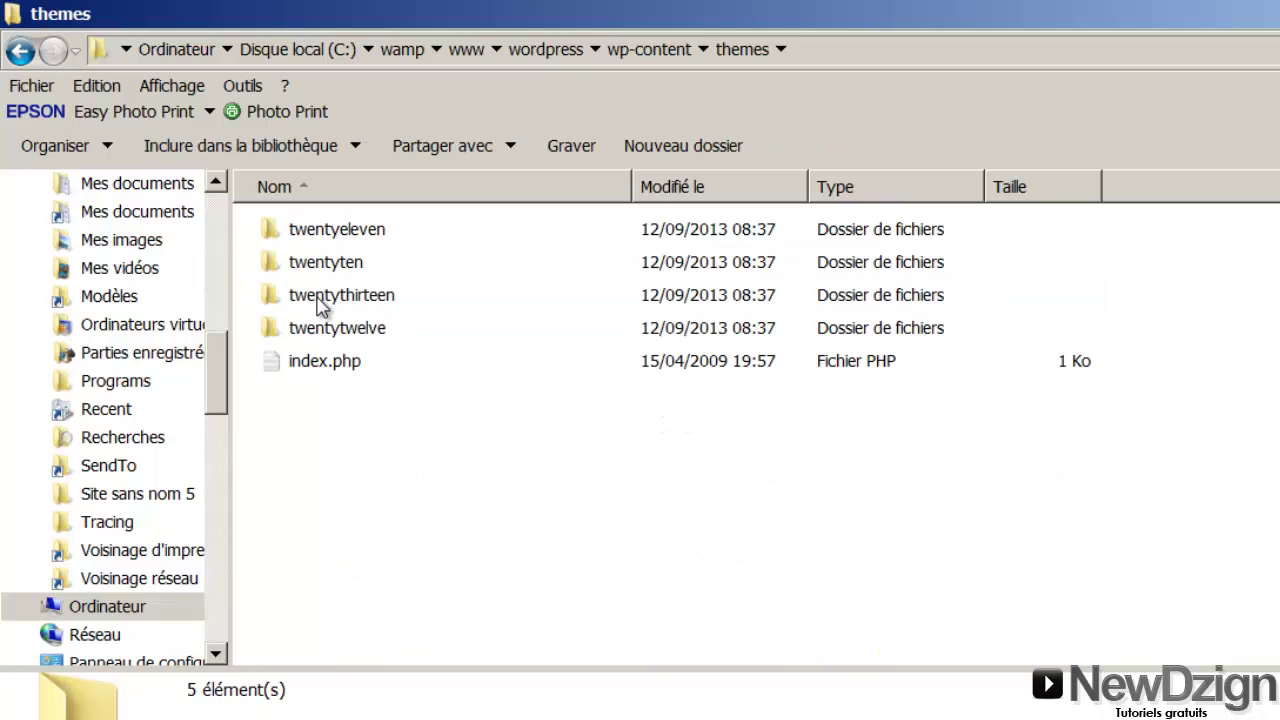
Examine the installed theme folders and the index.php file, and return to the wp-content folder.
{"action": "left_click", "coordinate": [326, 235]}
{"action": "left_click", "coordinate": [320, 258]}
{"action": "left_click", "coordinate": [318, 304]}
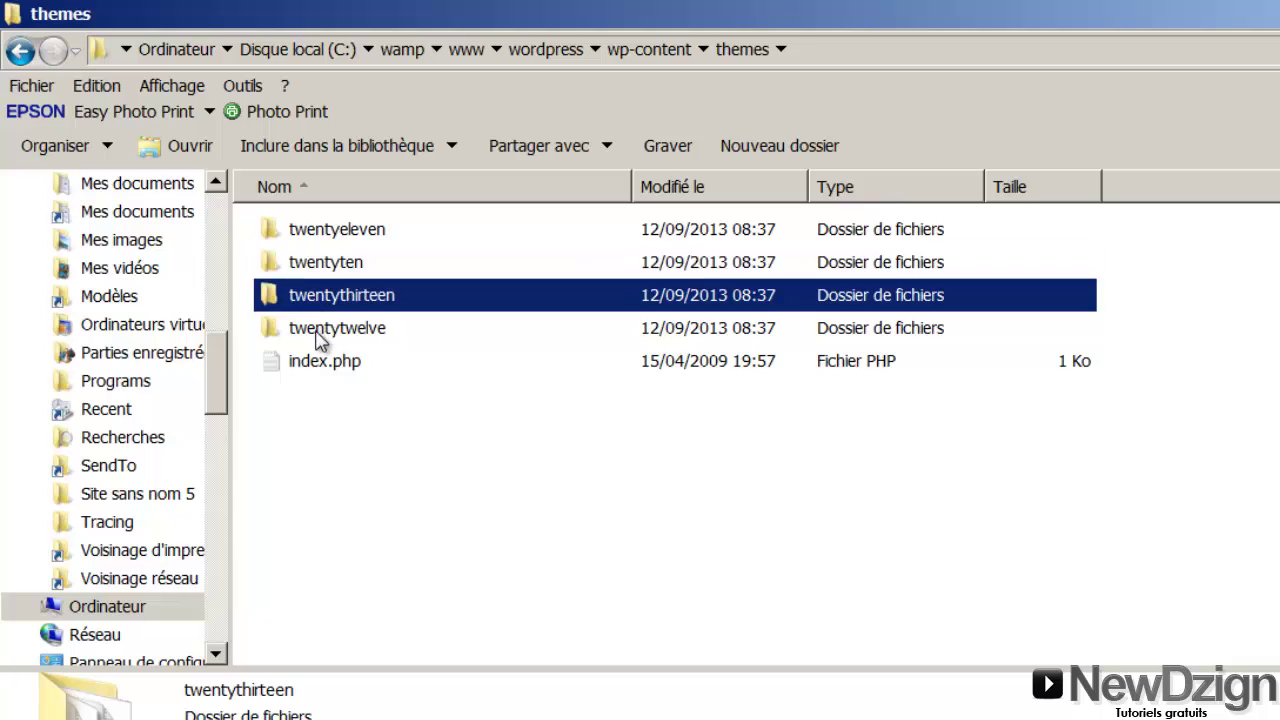
{"action": "left_click", "coordinate": [316, 332]}
{"action": "left_click", "coordinate": [316, 364]}
{"action": "left_click", "coordinate": [320, 330]}
{"action": "left_click", "coordinate": [330, 297]}
{"action": "left_click", "coordinate": [328, 260]}
{"action": "left_click", "coordinate": [387, 560]}
{"action": "key", "text": "BackSpace"}
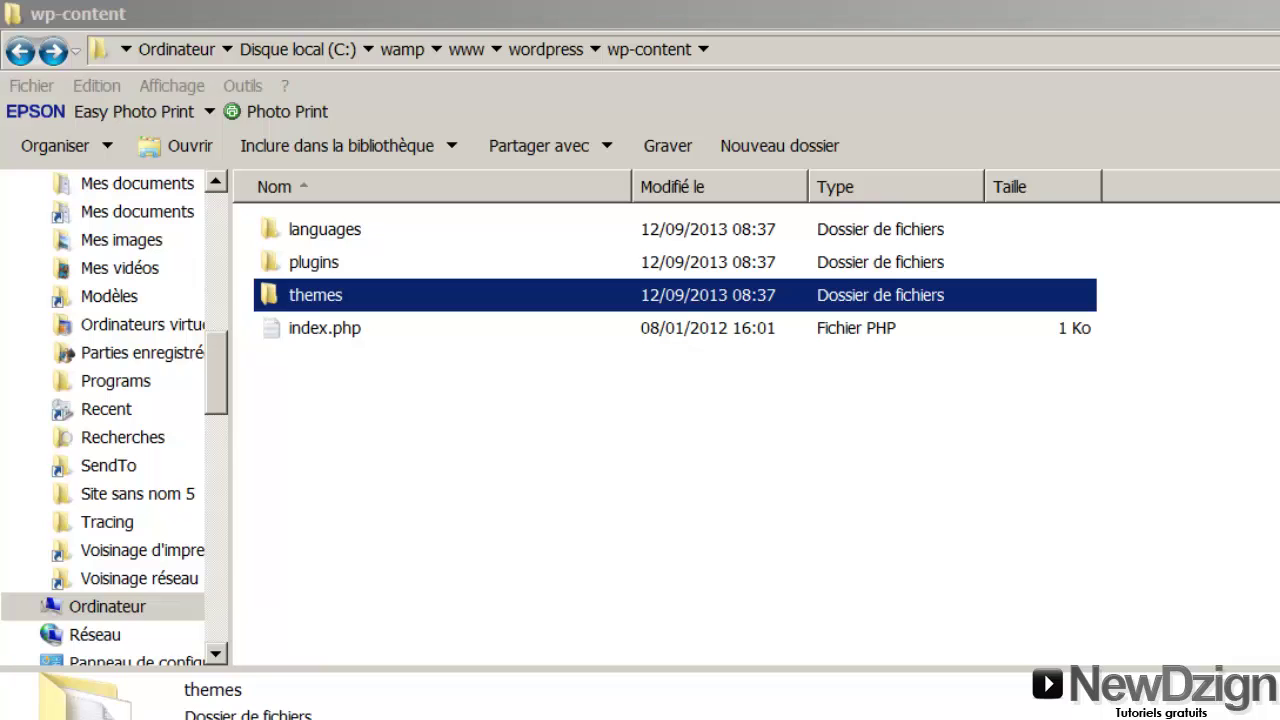
Switch back to the browser, open the theme installer and search for themes with the keyword "local business".
{"action": "key", "text": "alt+Tab"}
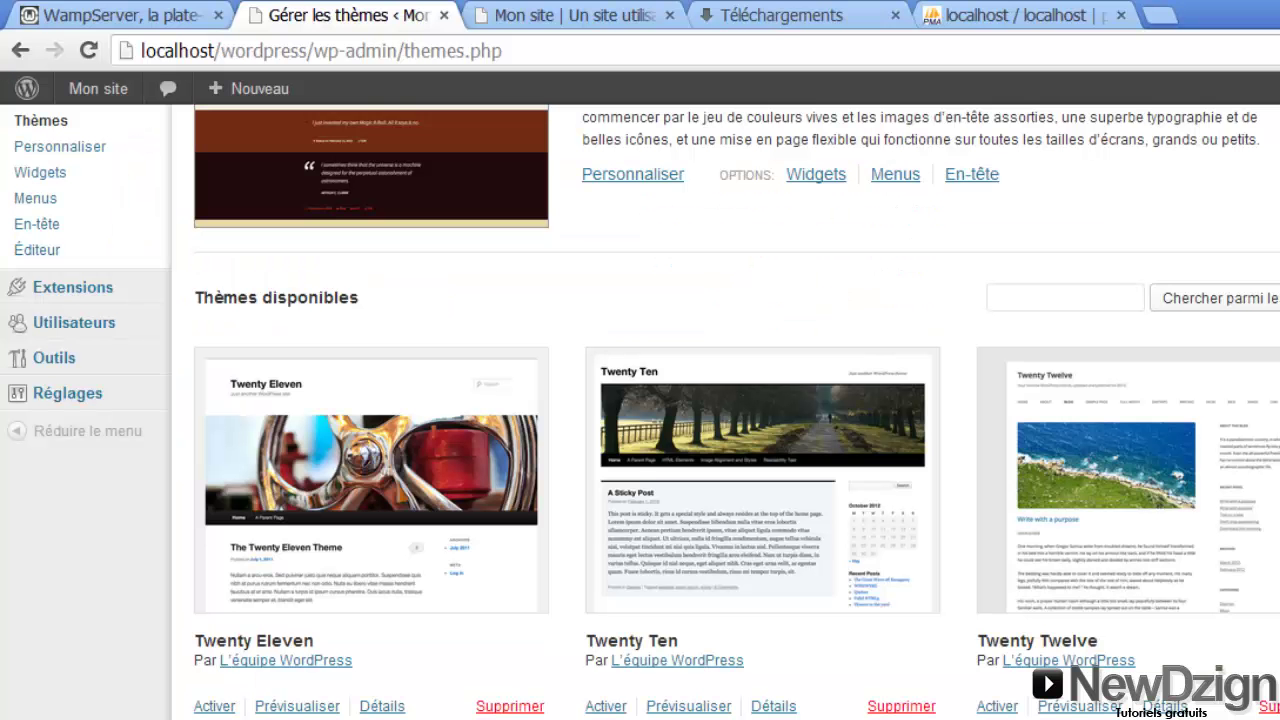
{"action": "scroll", "coordinate": [640, 412], "scroll_direction": "up", "scroll_amount": 1}
{"action": "scroll", "coordinate": [826, 258], "scroll_direction": "up", "scroll_amount": 3}
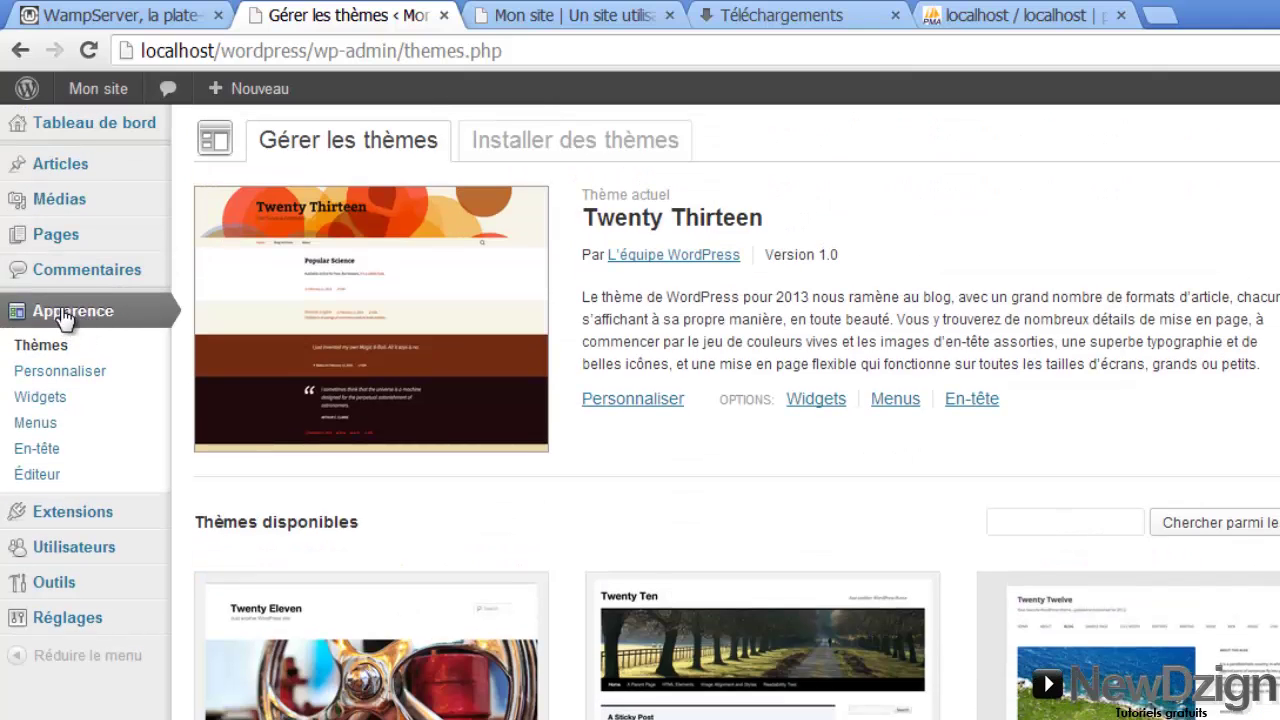
{"action": "left_click", "coordinate": [512, 143]}
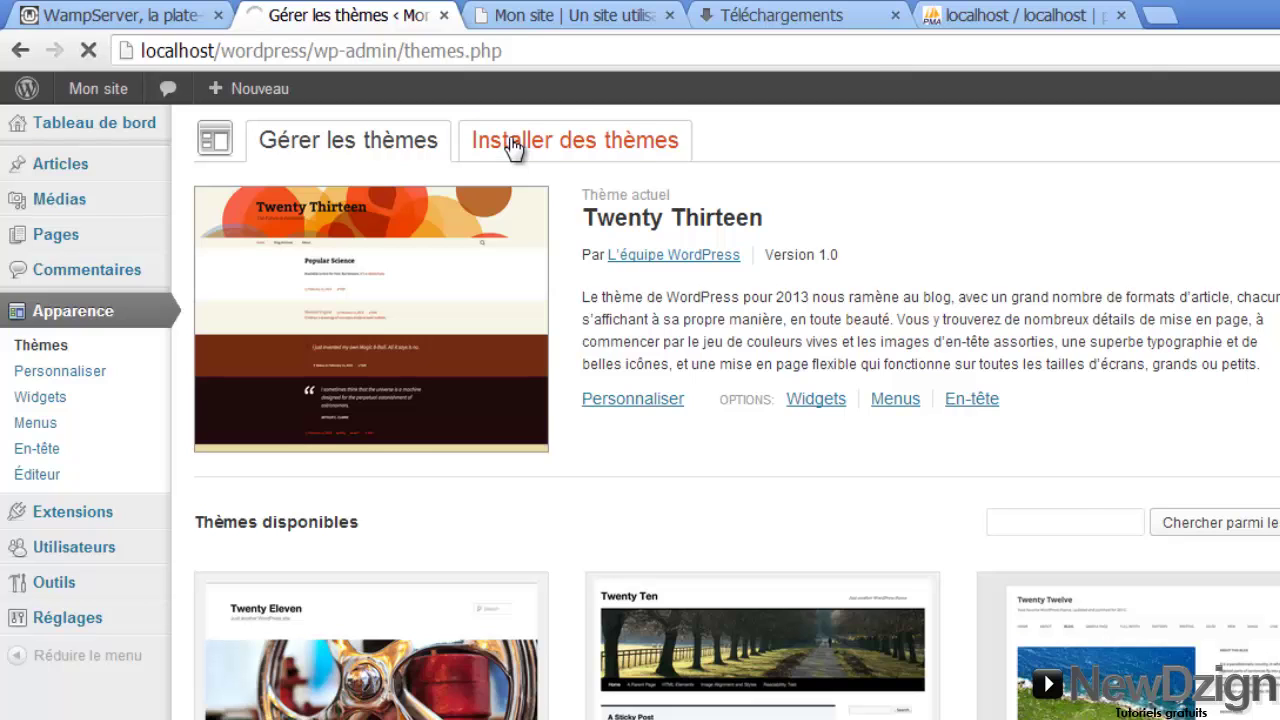
{"action": "left_click_drag", "start_coordinate": [199, 224], "coordinate": [414, 254]}
{"action": "left_click", "coordinate": [355, 251]}
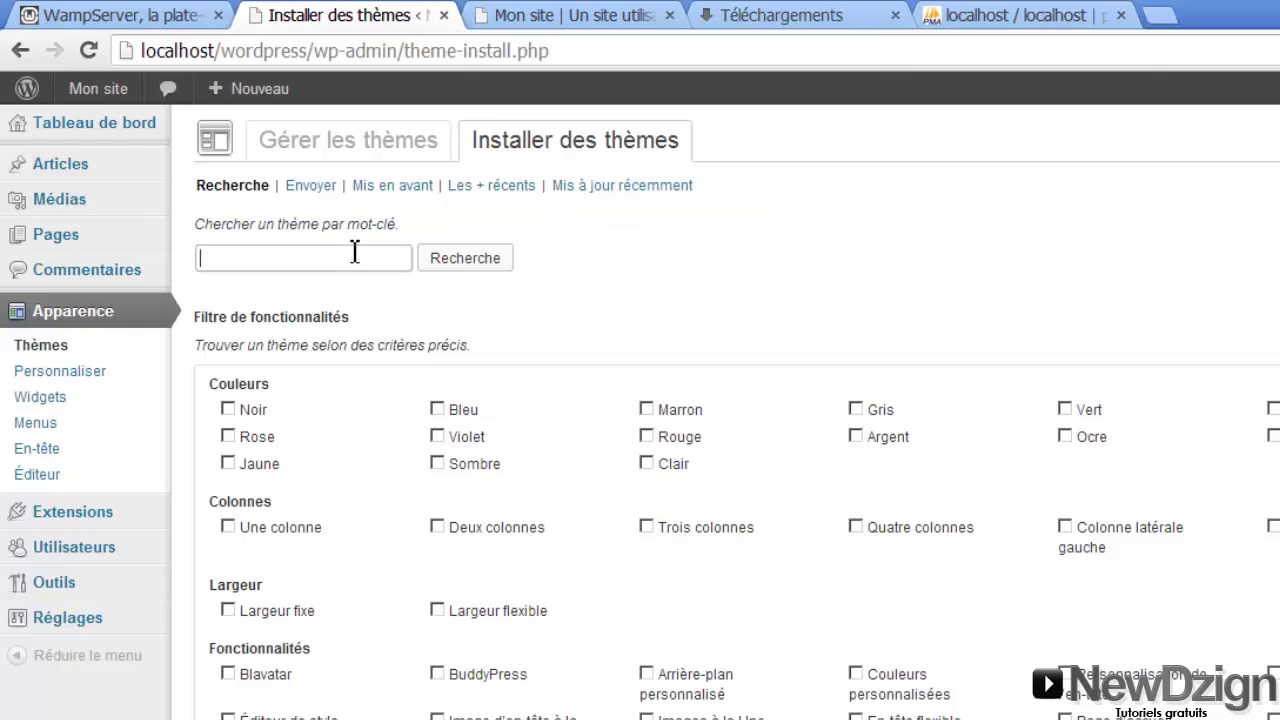
{"action": "type", "text": "local"}
{"action": "left_click", "coordinate": [330, 287]}
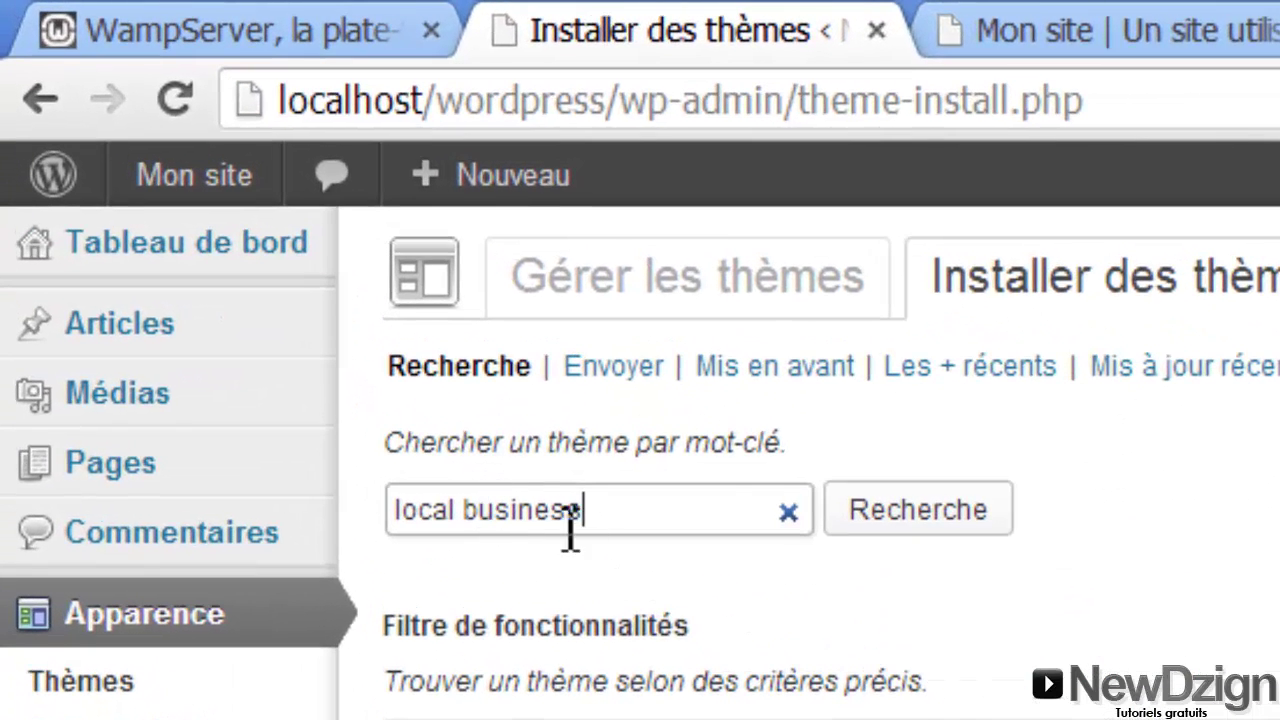
{"action": "left_click", "coordinate": [938, 520]}
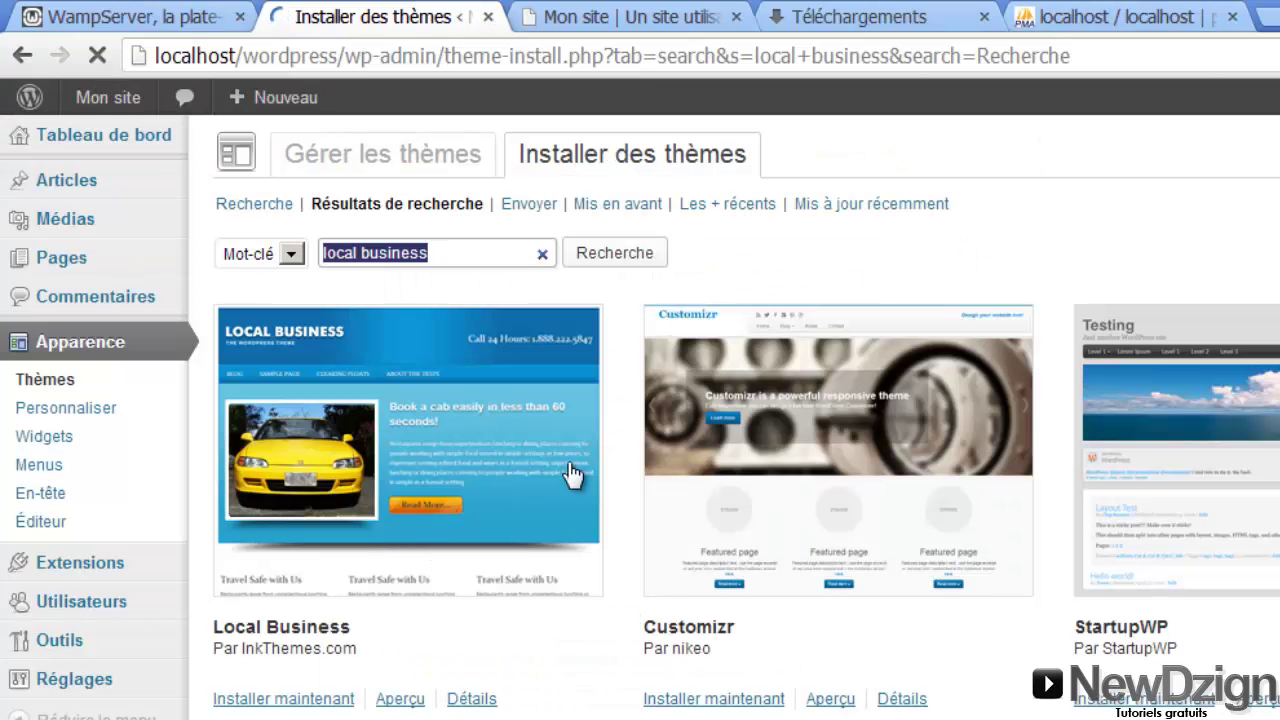
Try to install the Local Business theme and read the resulting installation report.
{"action": "left_click", "coordinate": [281, 700]}
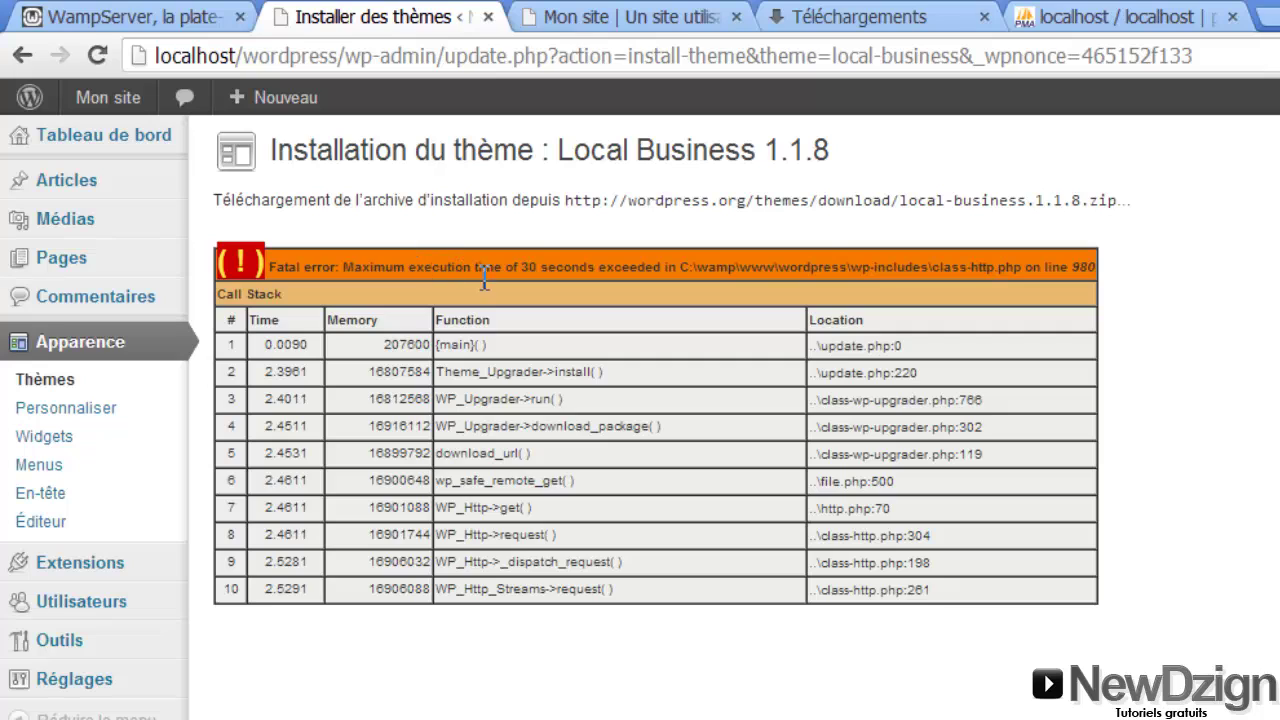
{"action": "left_click_drag", "start_coordinate": [522, 265], "coordinate": [599, 262]}
{"action": "left_click", "coordinate": [510, 232]}
{"action": "double_click", "coordinate": [527, 267]}
{"action": "left_click", "coordinate": [1202, 394]}
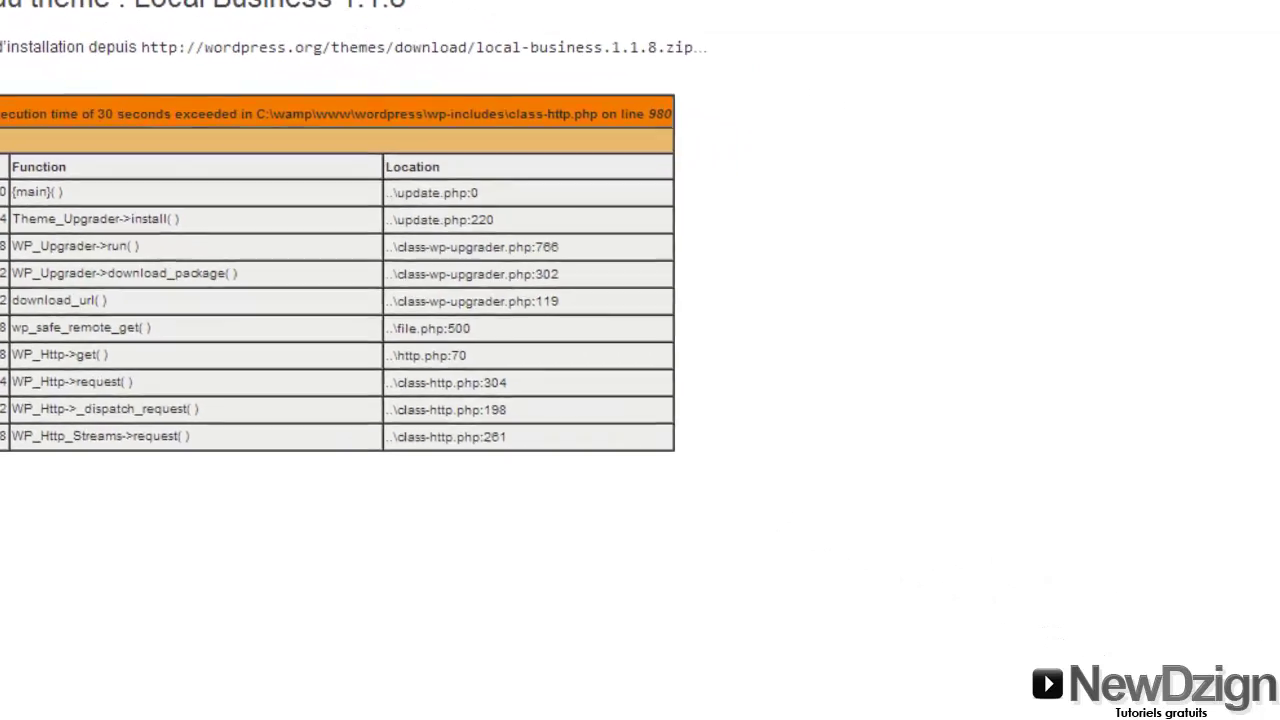
Open the php.ini file from WampServer's PHP options and enlarge its Notepad window.
{"action": "left_click", "coordinate": [1075, 715]}
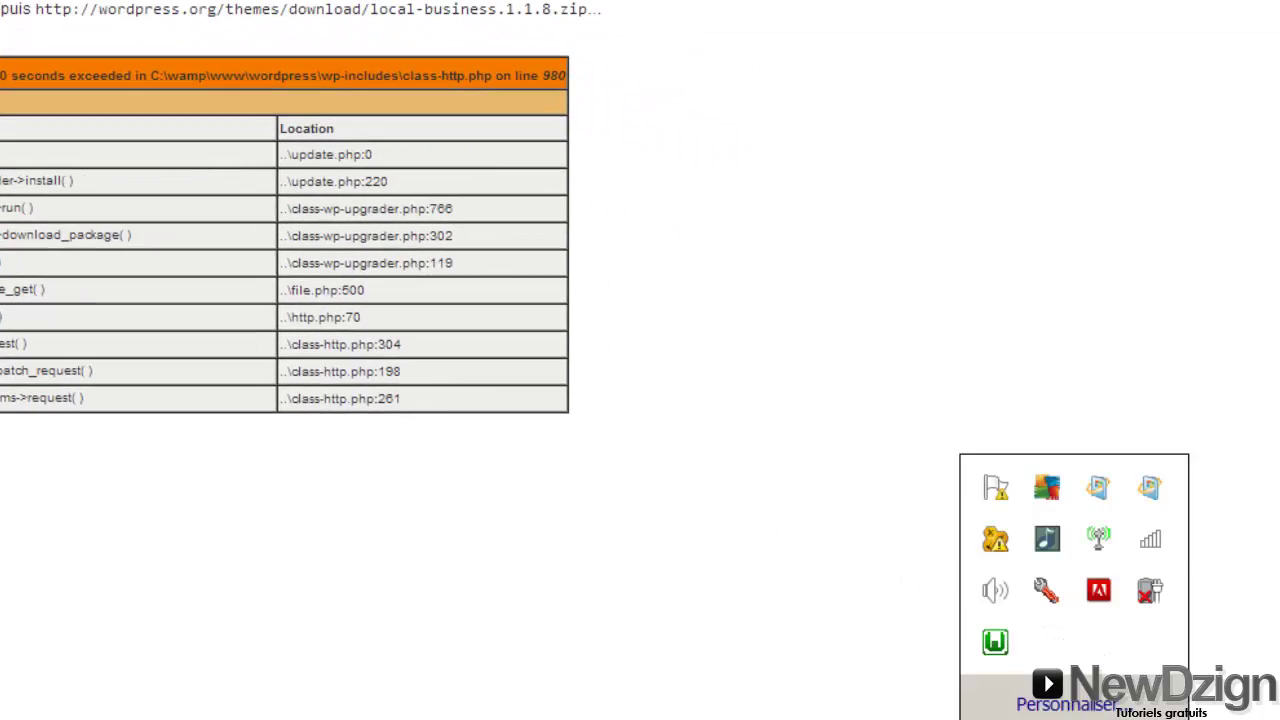
{"action": "left_click", "coordinate": [994, 643]}
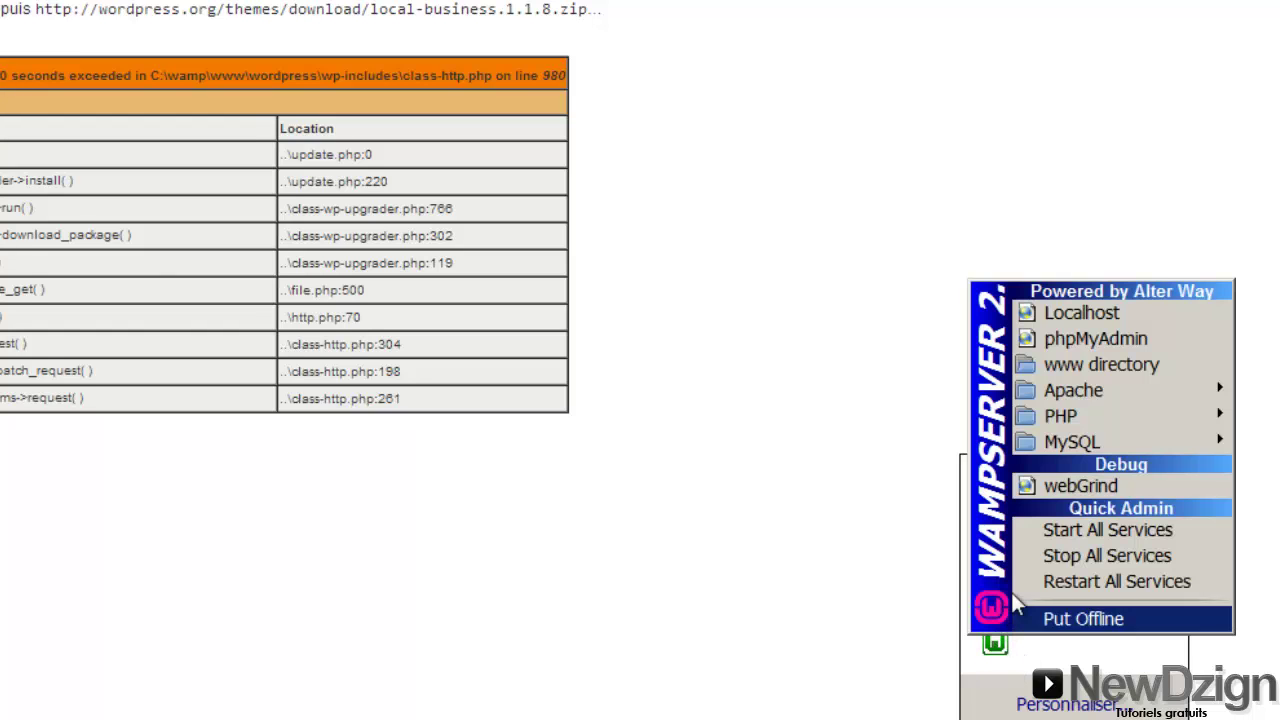
{"action": "mouse_move", "coordinate": [1063, 426]}
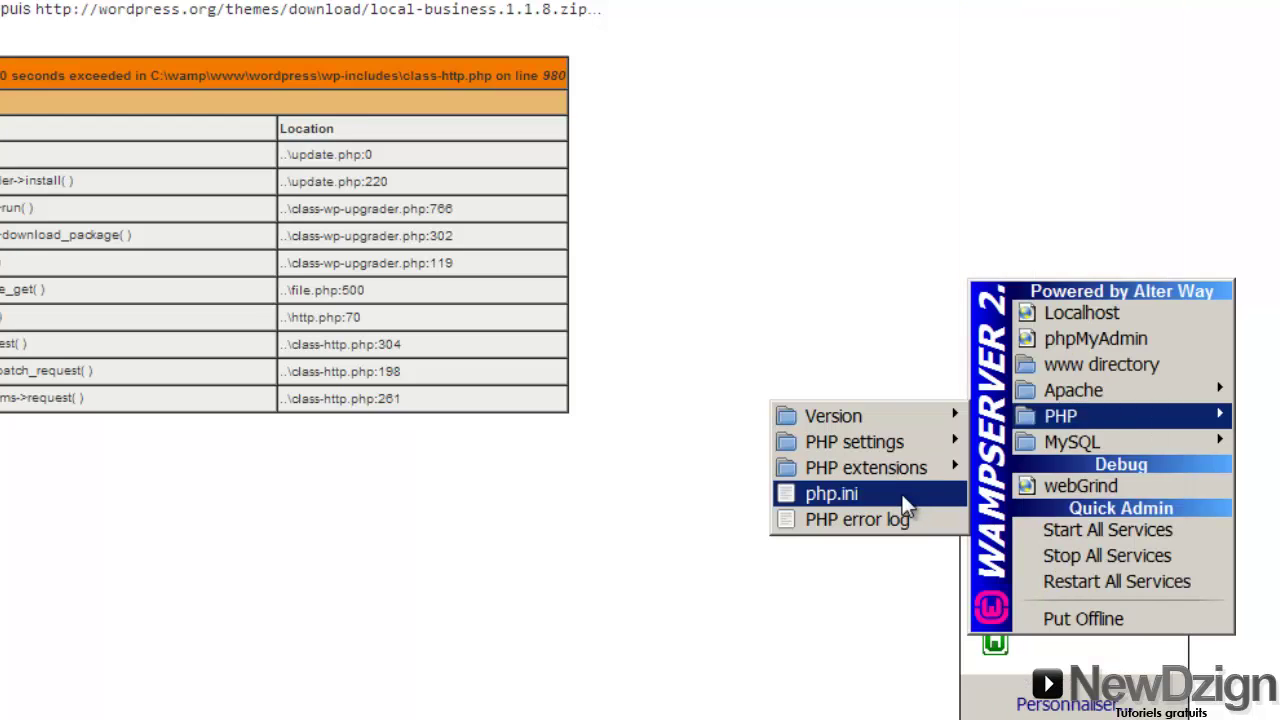
{"action": "left_click", "coordinate": [905, 505]}
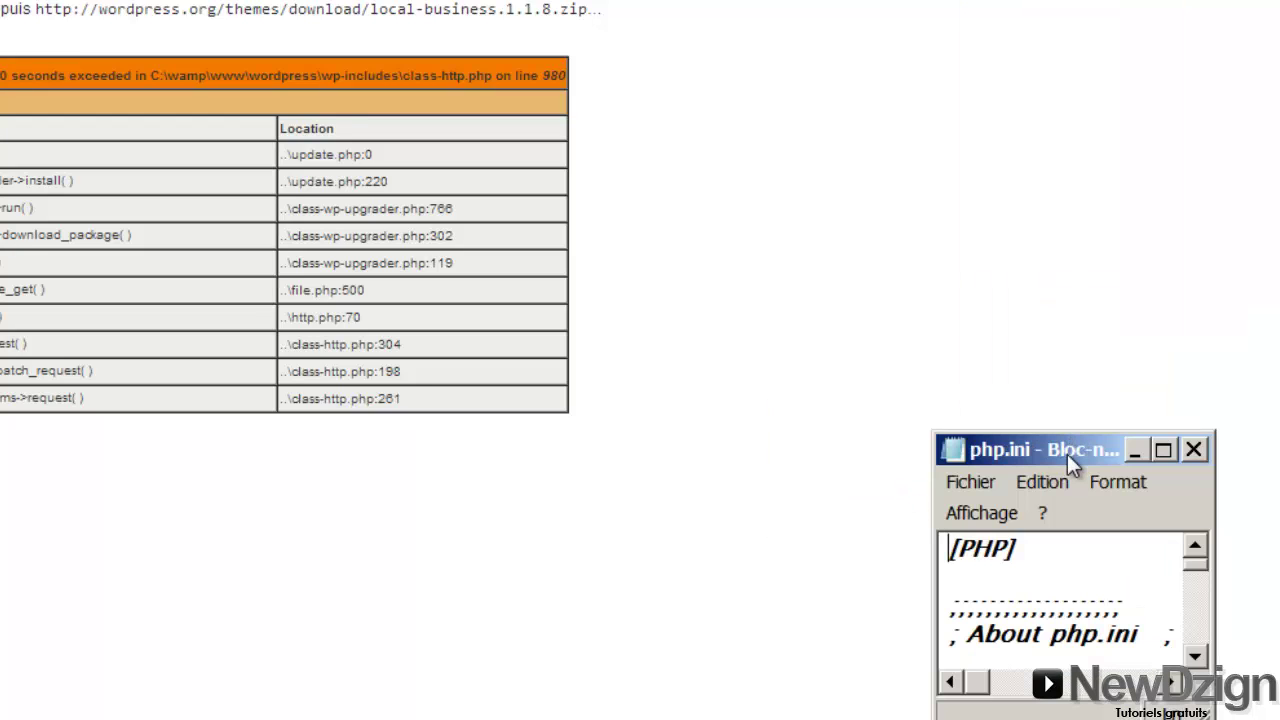
{"action": "left_click_drag", "start_coordinate": [1067, 454], "coordinate": [867, 197]}
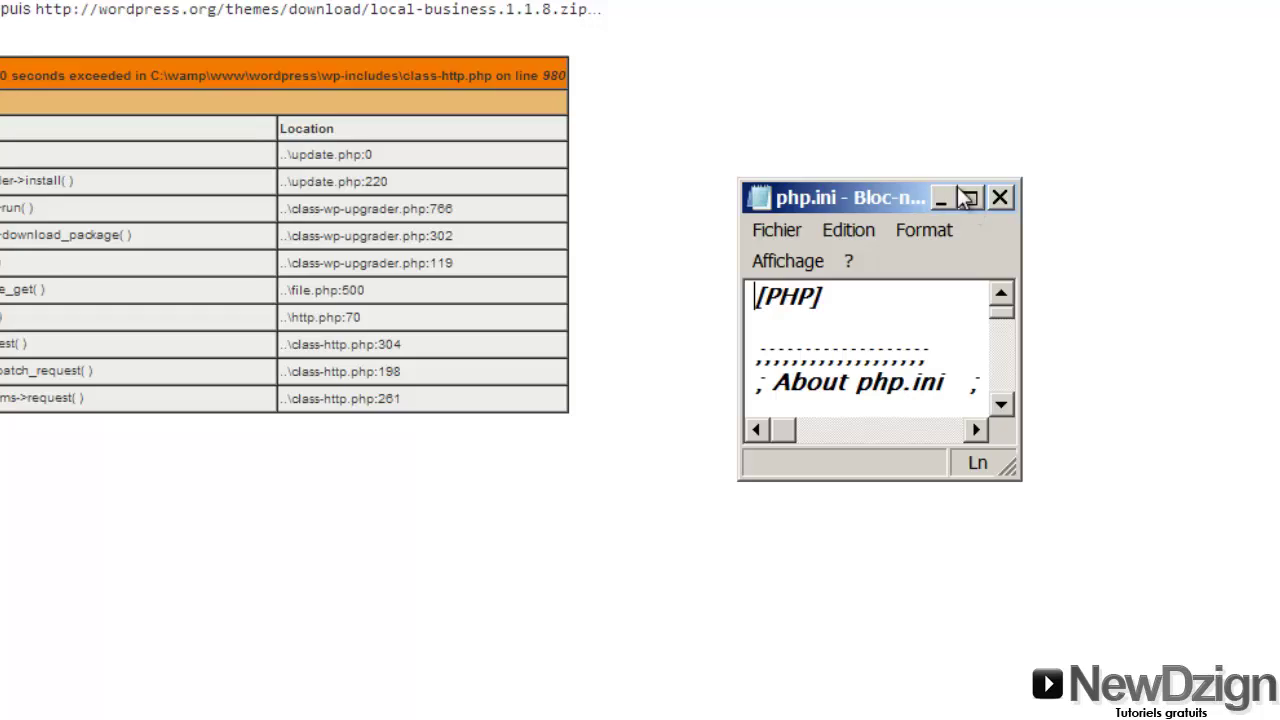
{"action": "left_click", "coordinate": [966, 197]}
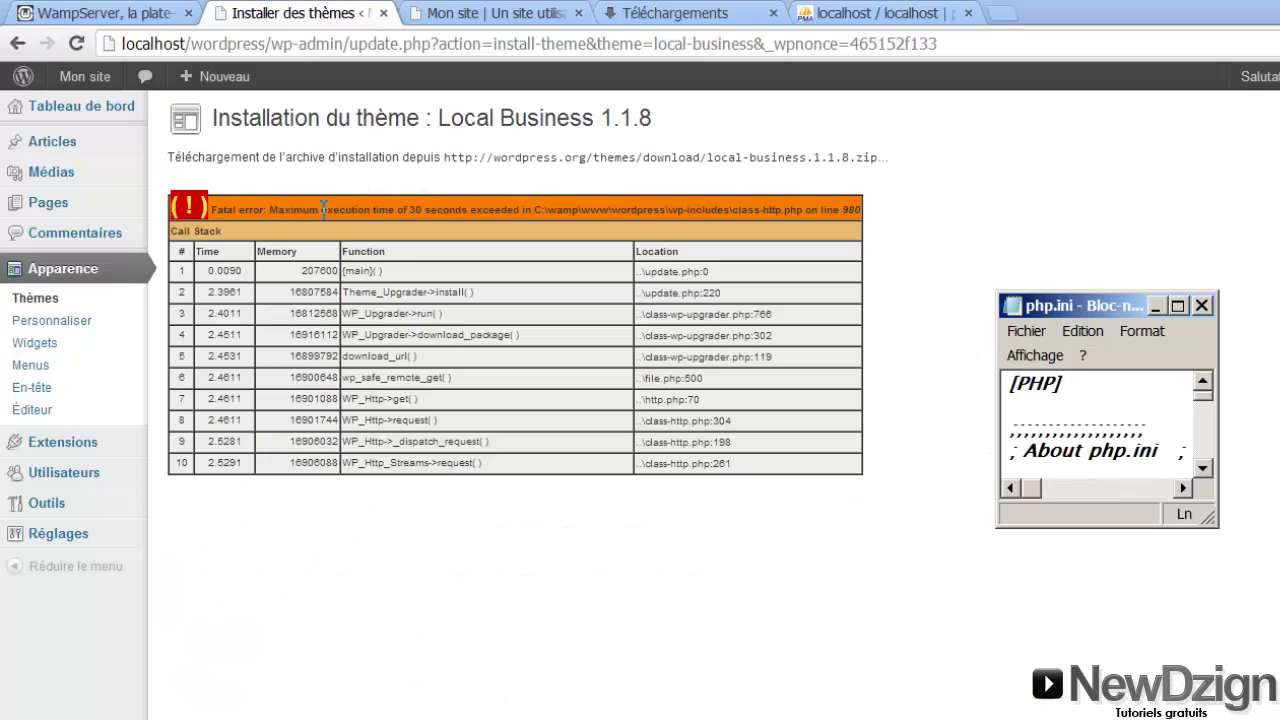
Copy "execution time" from the theme installation report and find that text in php.ini.
{"action": "left_click_drag", "start_coordinate": [322, 209], "coordinate": [401, 208]}
{"action": "key", "text": "ctrl+c"}
{"action": "key", "text": "alt+Tab"}
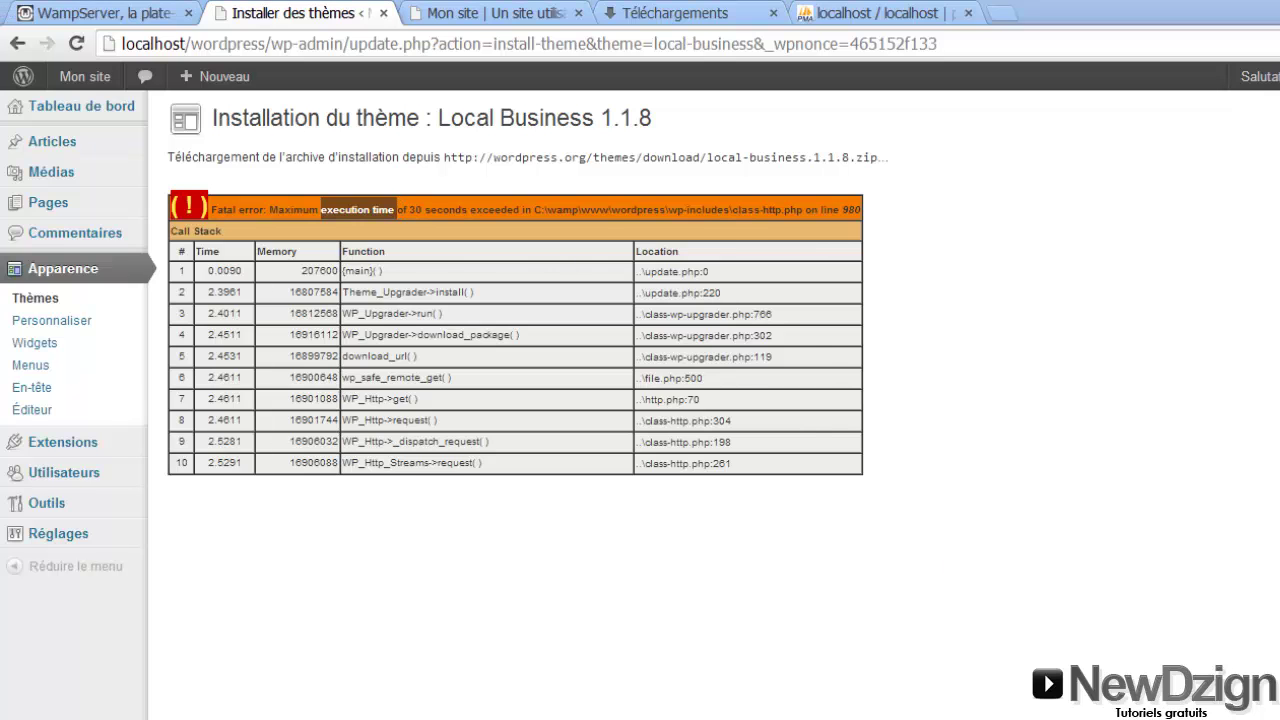
{"action": "key", "text": "ctrl+f"}
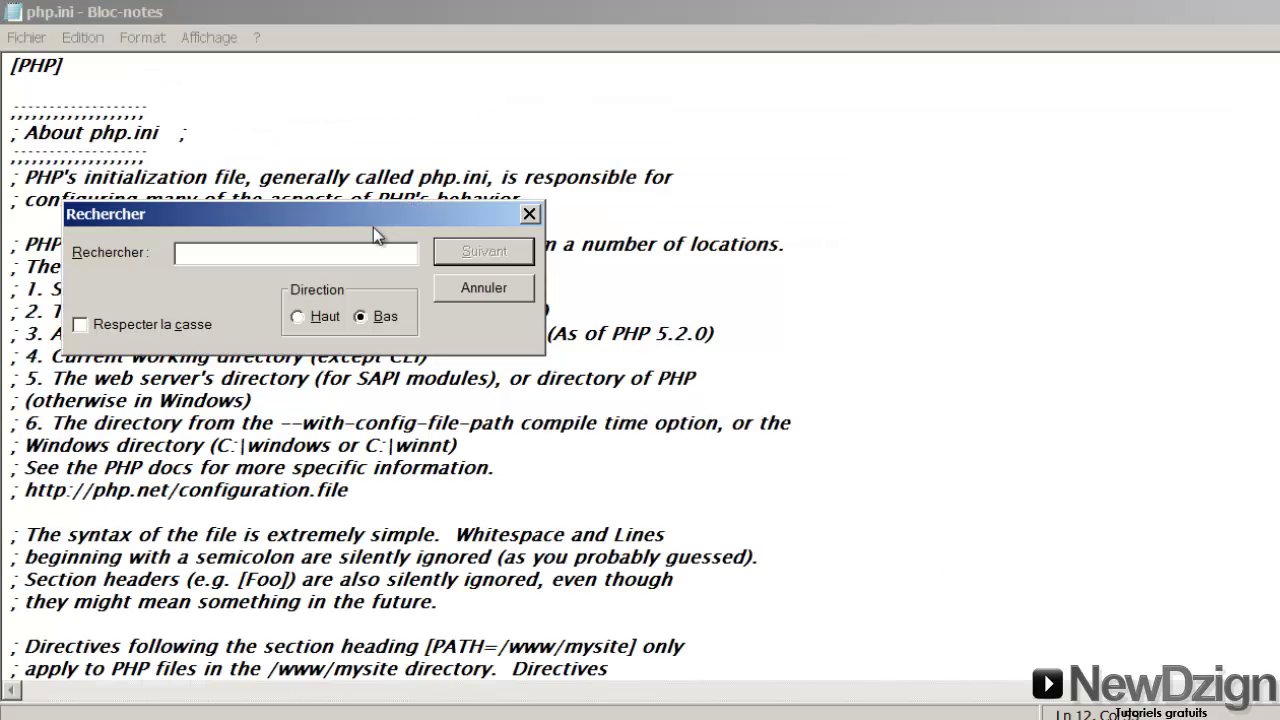
{"action": "key", "text": "ctrl+v"}
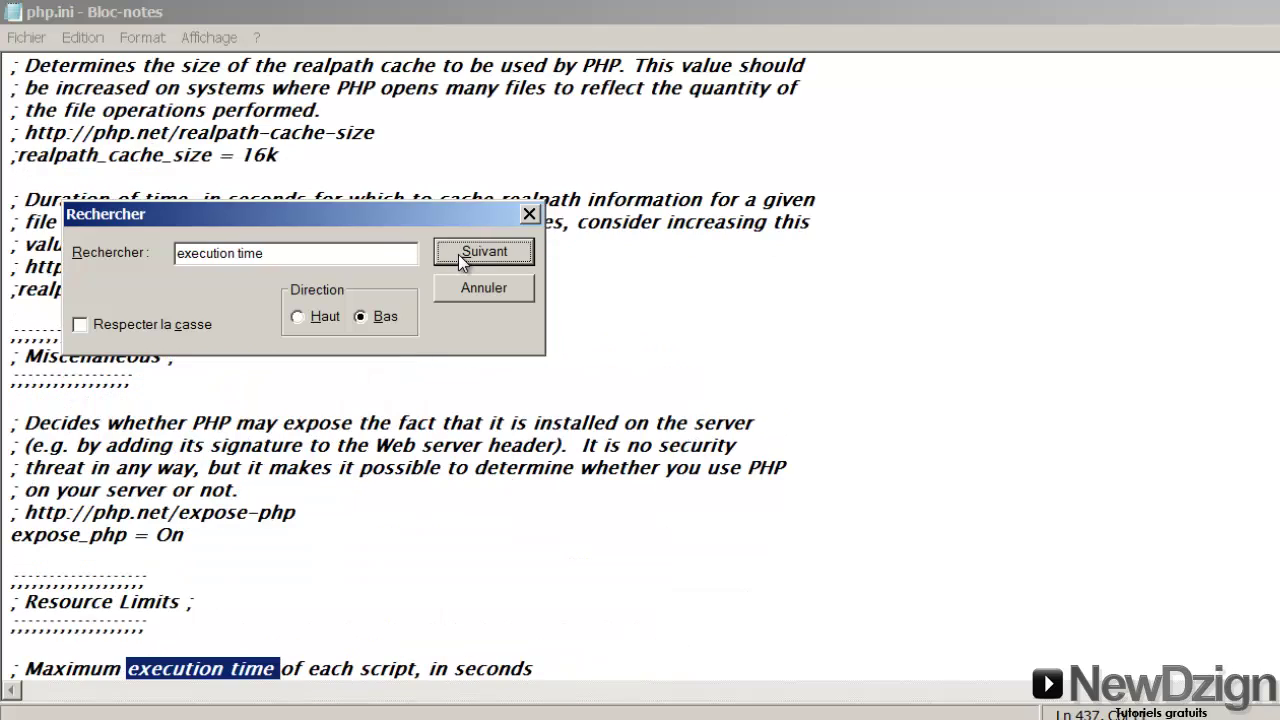
{"action": "left_click", "coordinate": [458, 254]}
{"action": "left_click", "coordinate": [528, 214]}
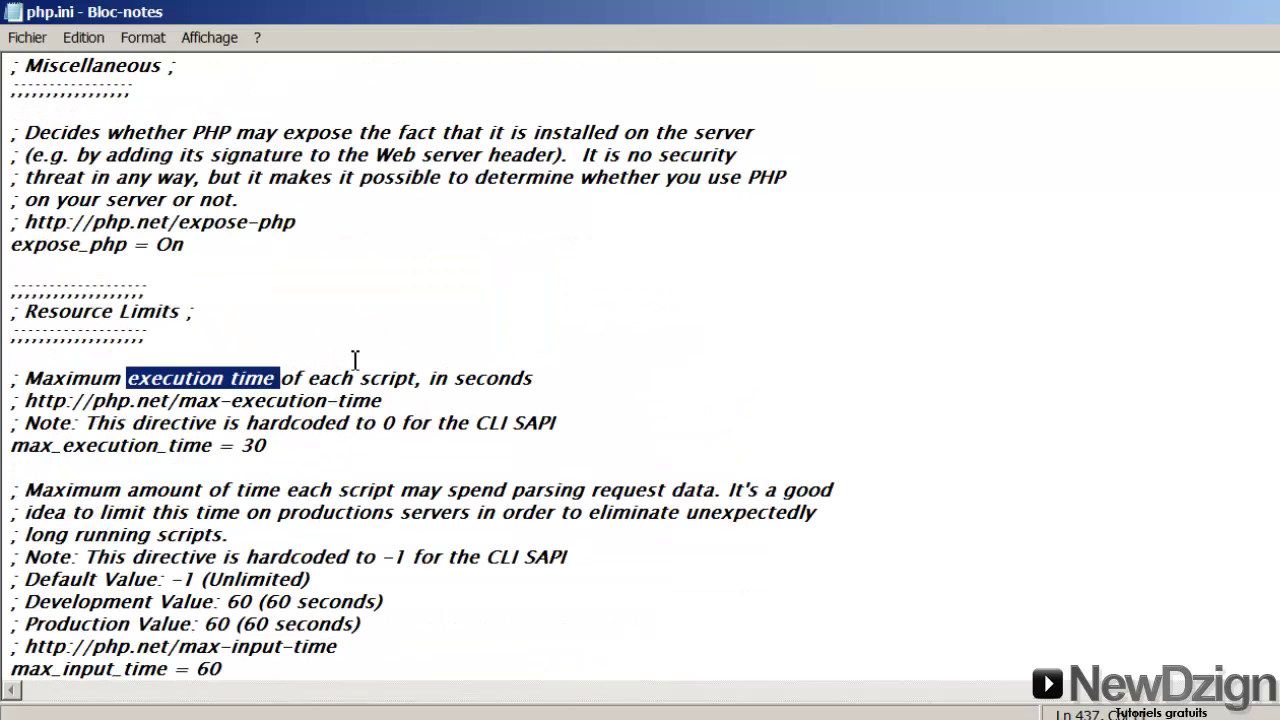
Set max_execution_time to 300 in the Resource Limits section of php.ini.
{"action": "left_click", "coordinate": [32, 447]}
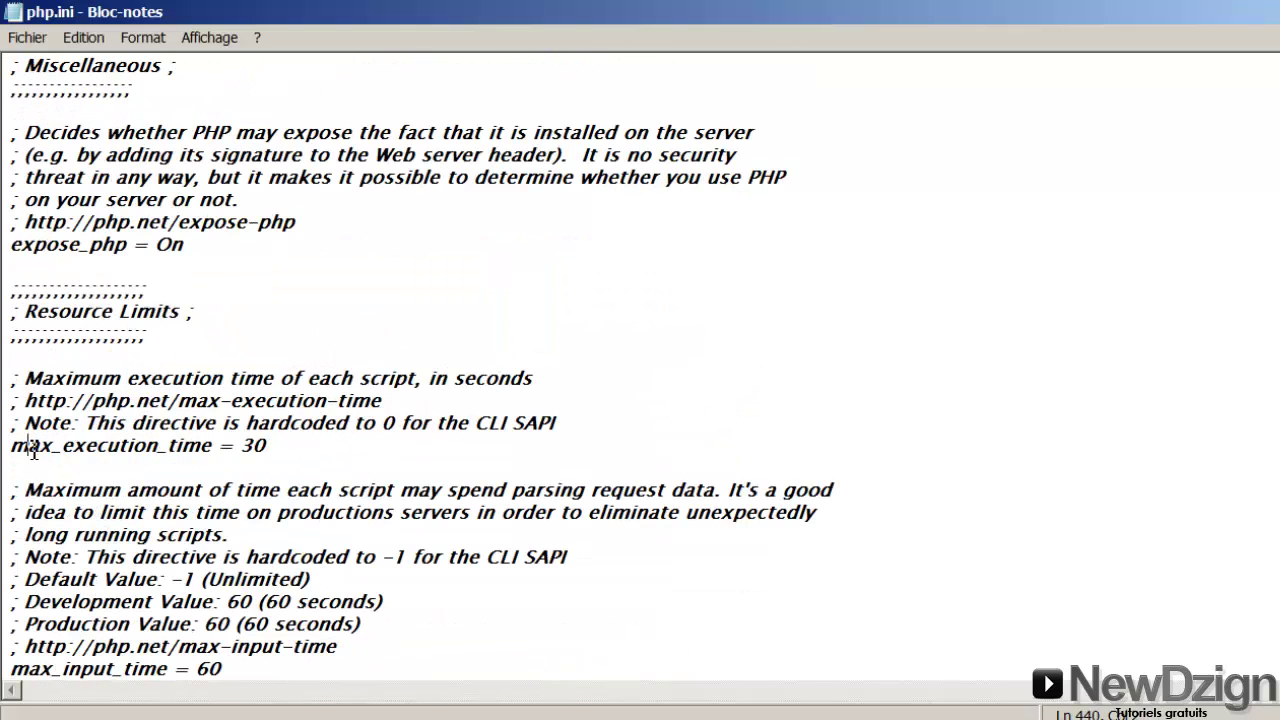
{"action": "left_click", "coordinate": [221, 445]}
{"action": "left_click", "coordinate": [275, 445]}
{"action": "type", "text": "0"}
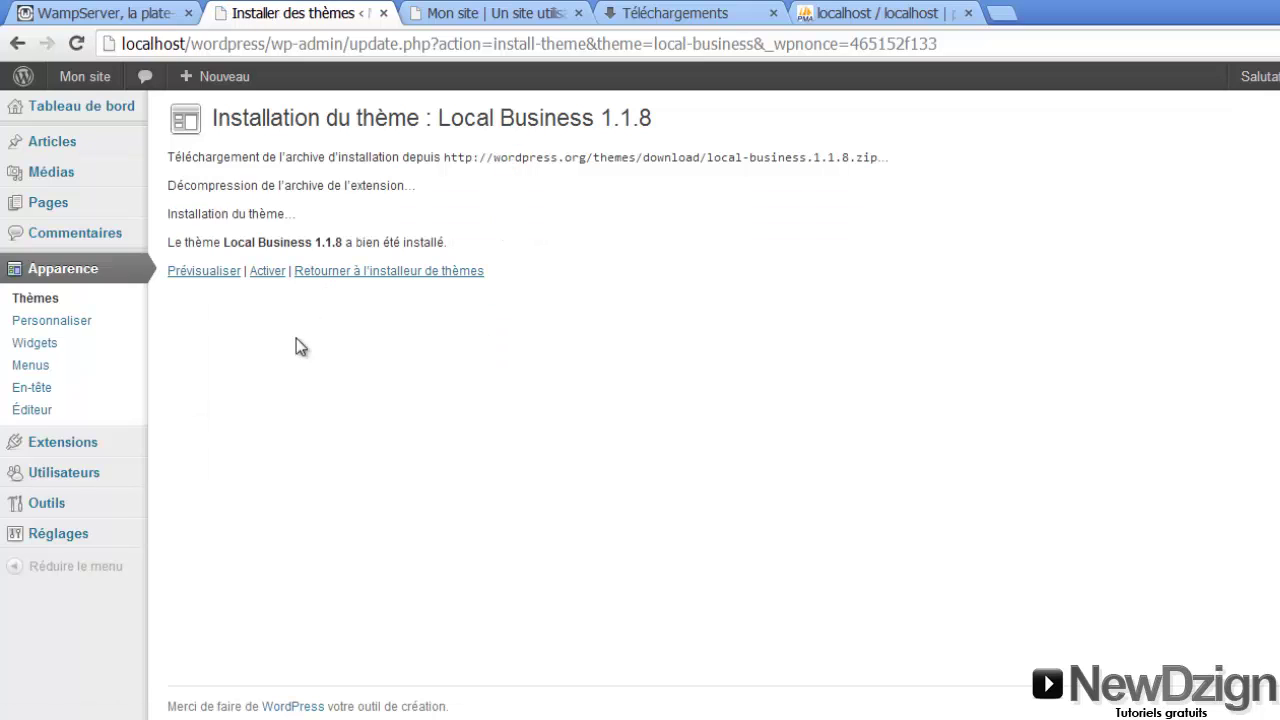
Activate the newly installed Local Business theme.
{"action": "left_click", "coordinate": [270, 277]}
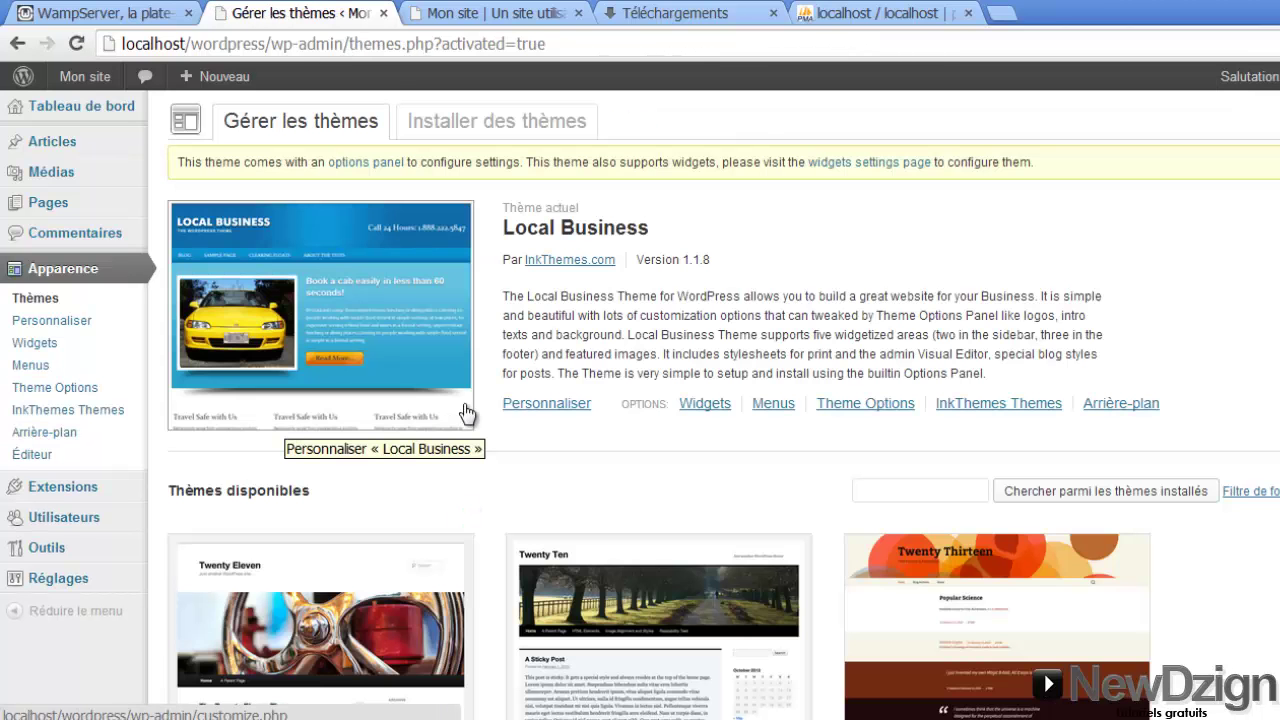